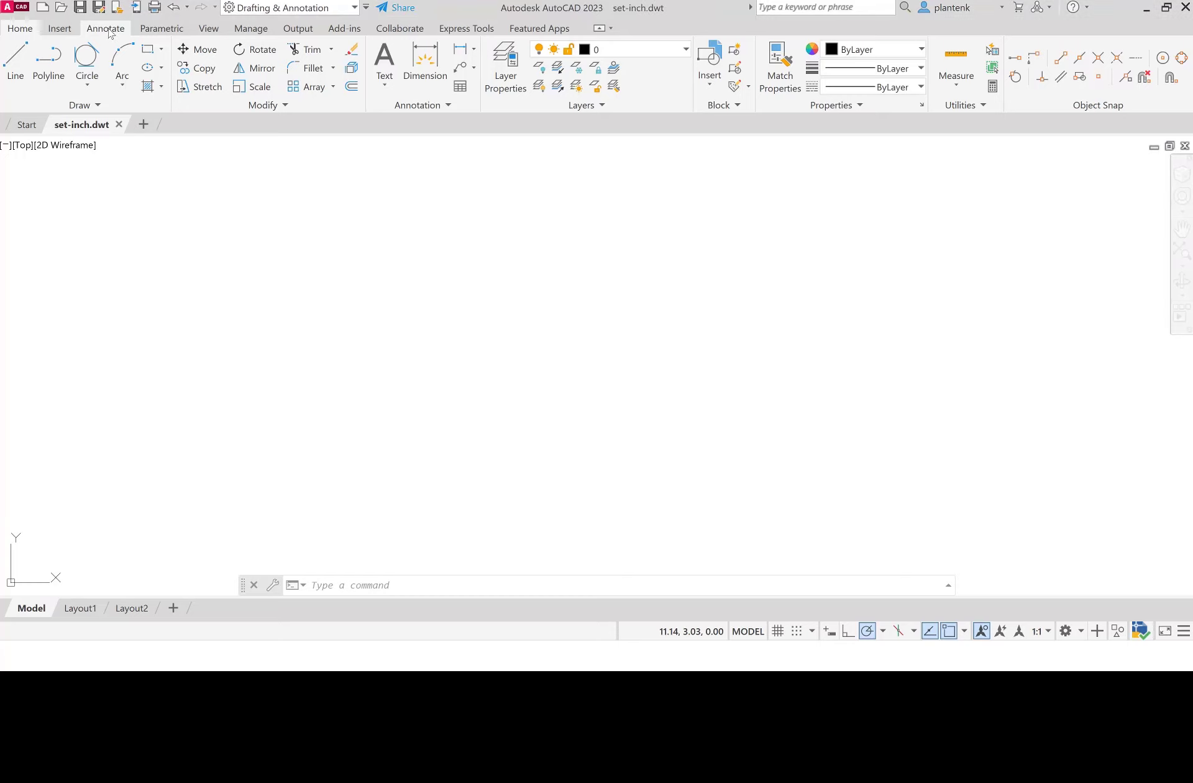
Review the ASME dimension style's settings for lines, symbols and arrows, text, fit and primary units.
click(106, 29)
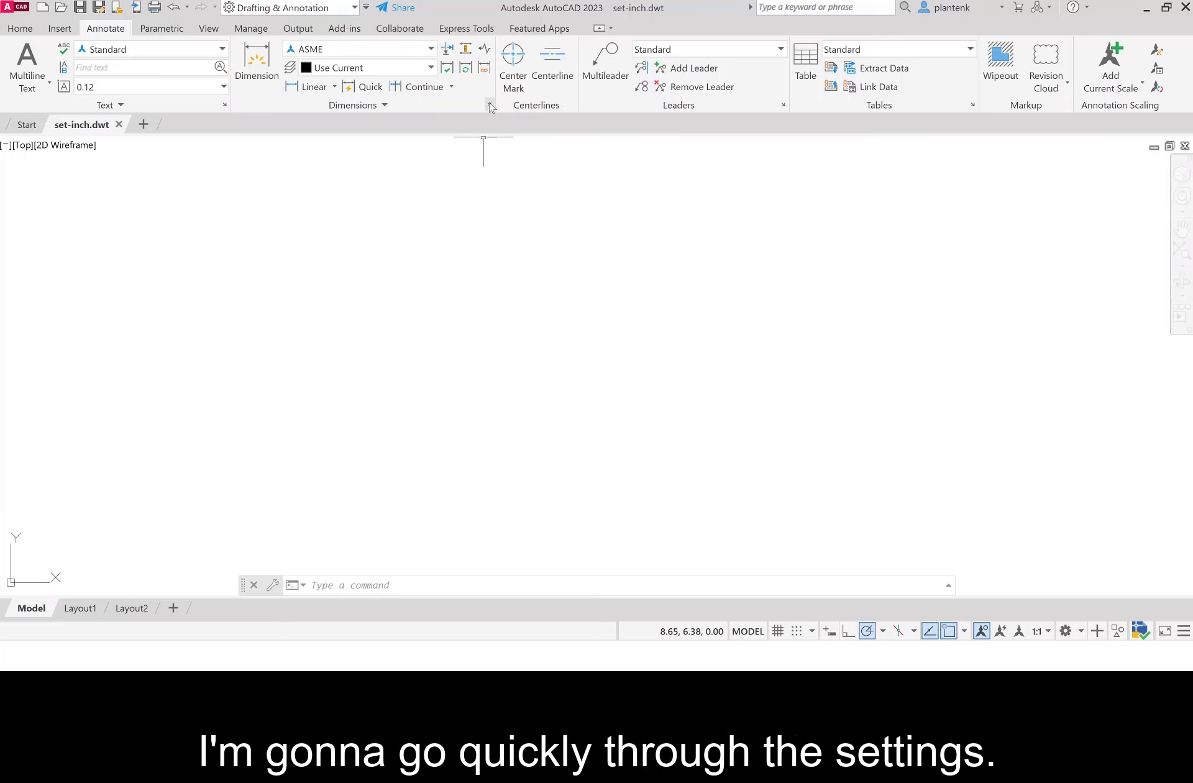
click(490, 105)
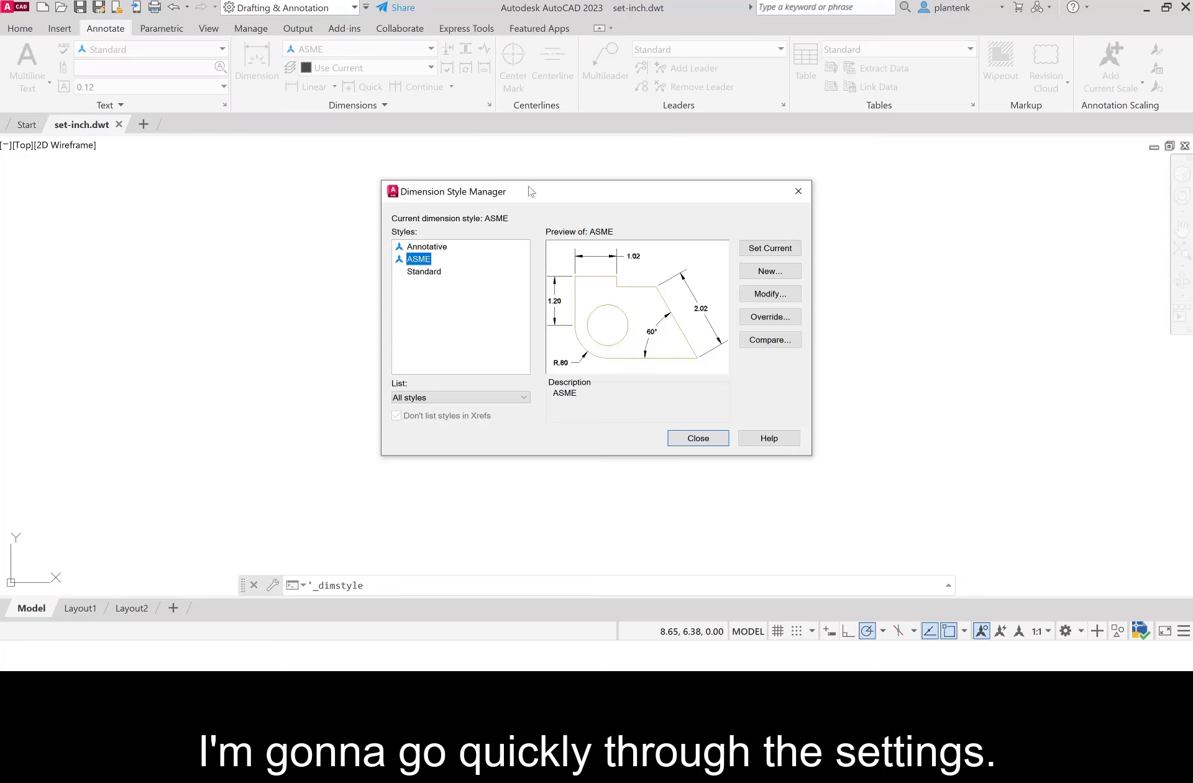
drag(531, 190, 359, 172)
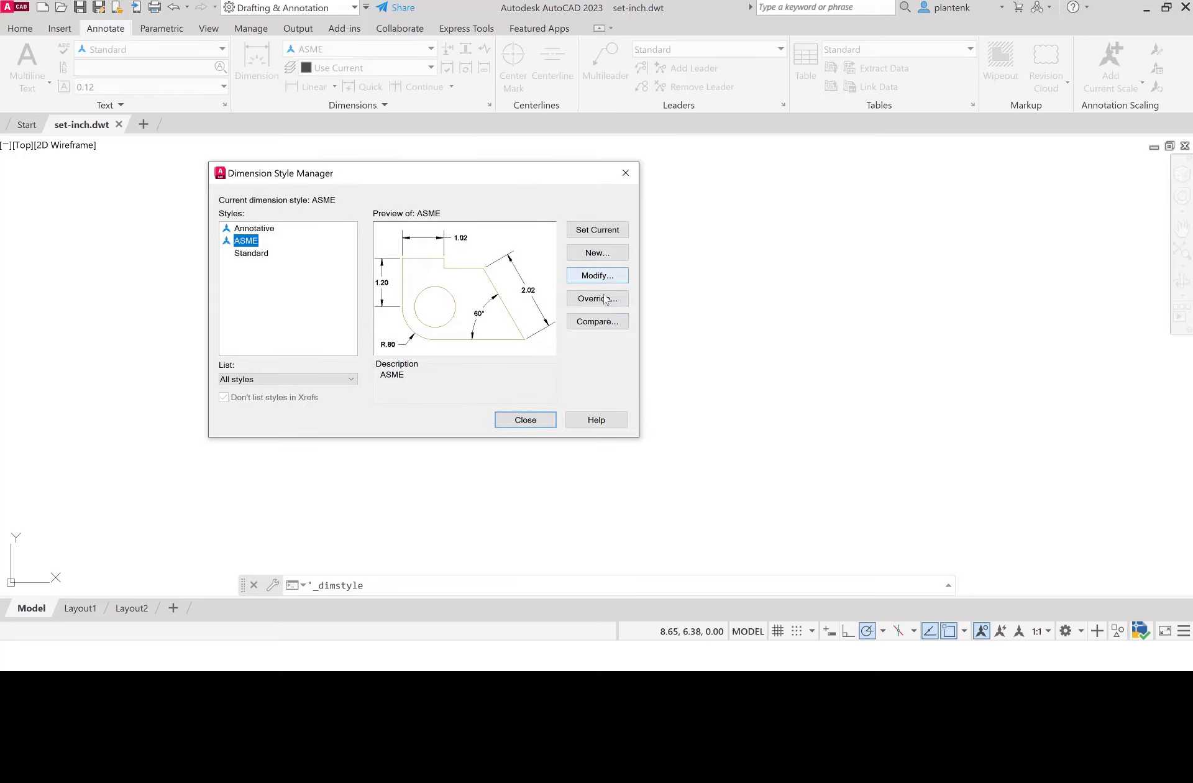
click(592, 276)
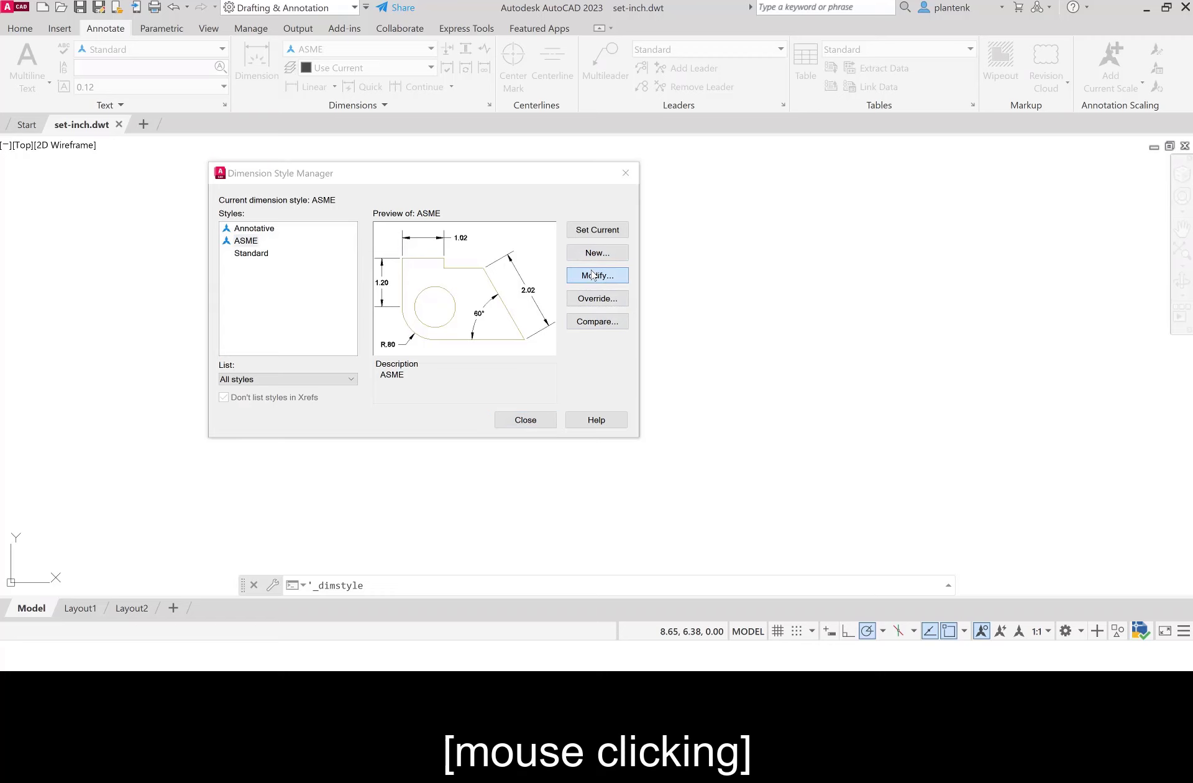
drag(490, 154, 315, 156)
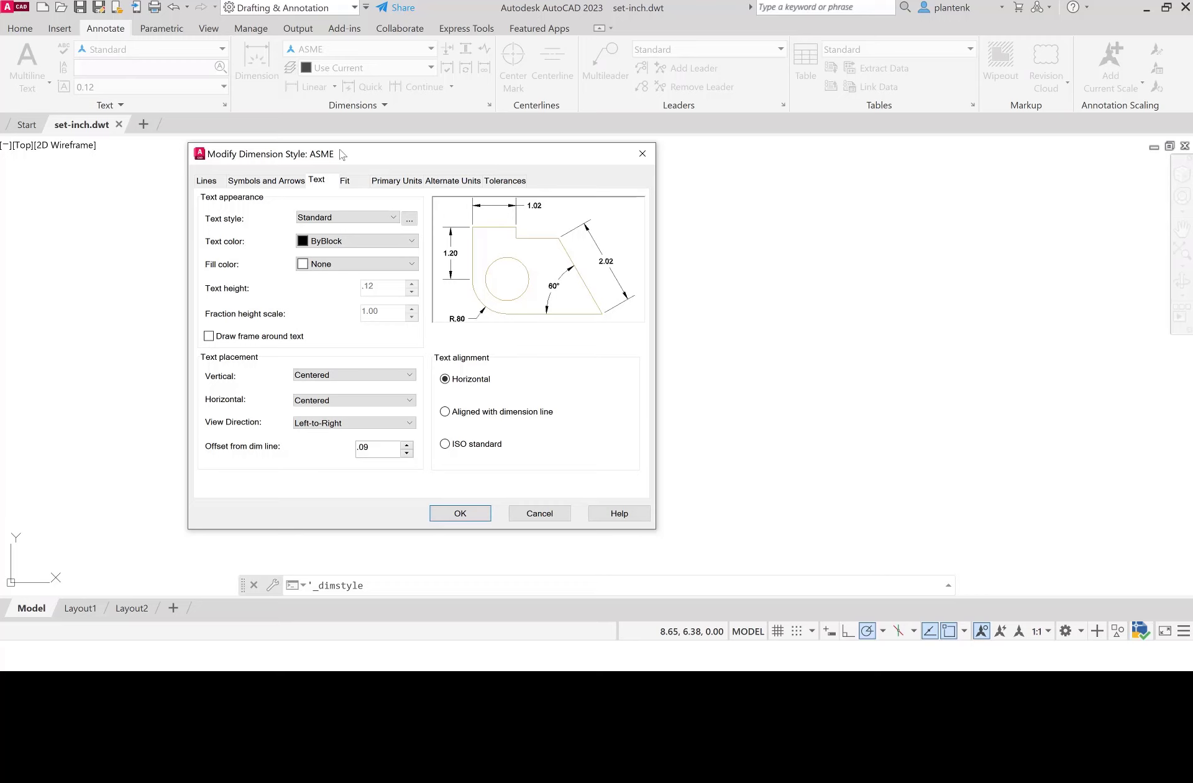
click(251, 184)
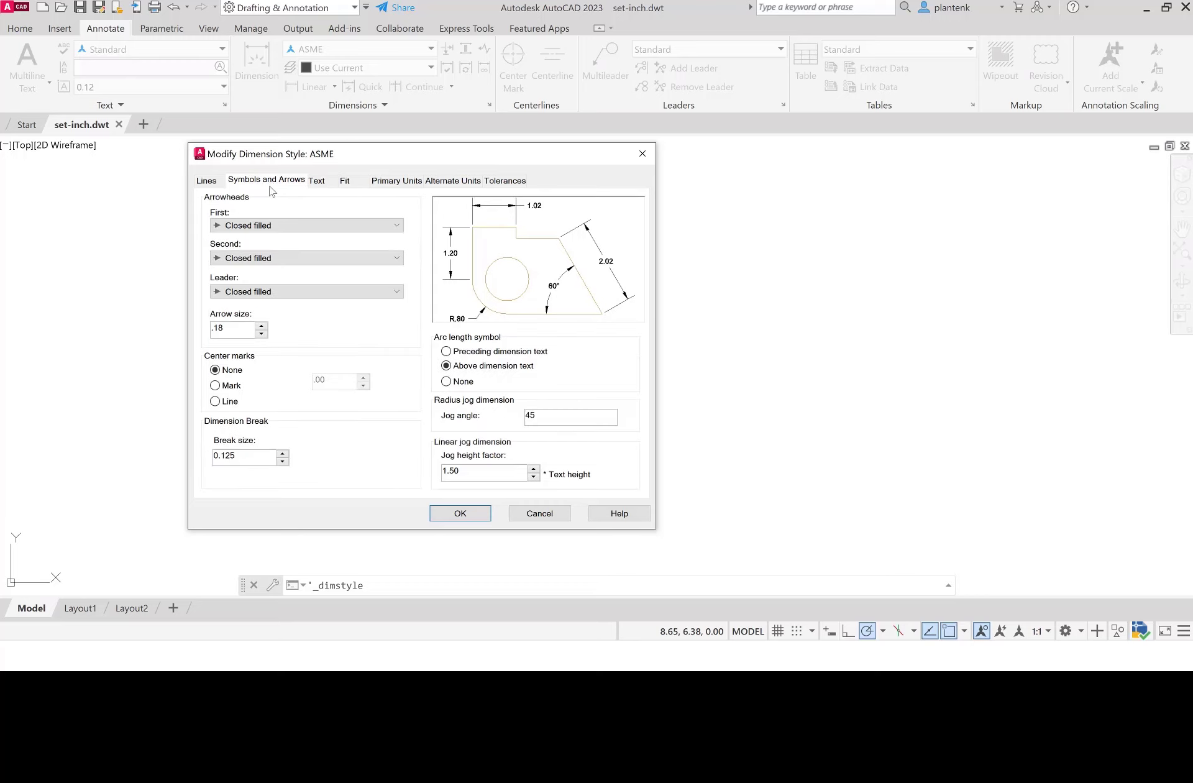
click(212, 184)
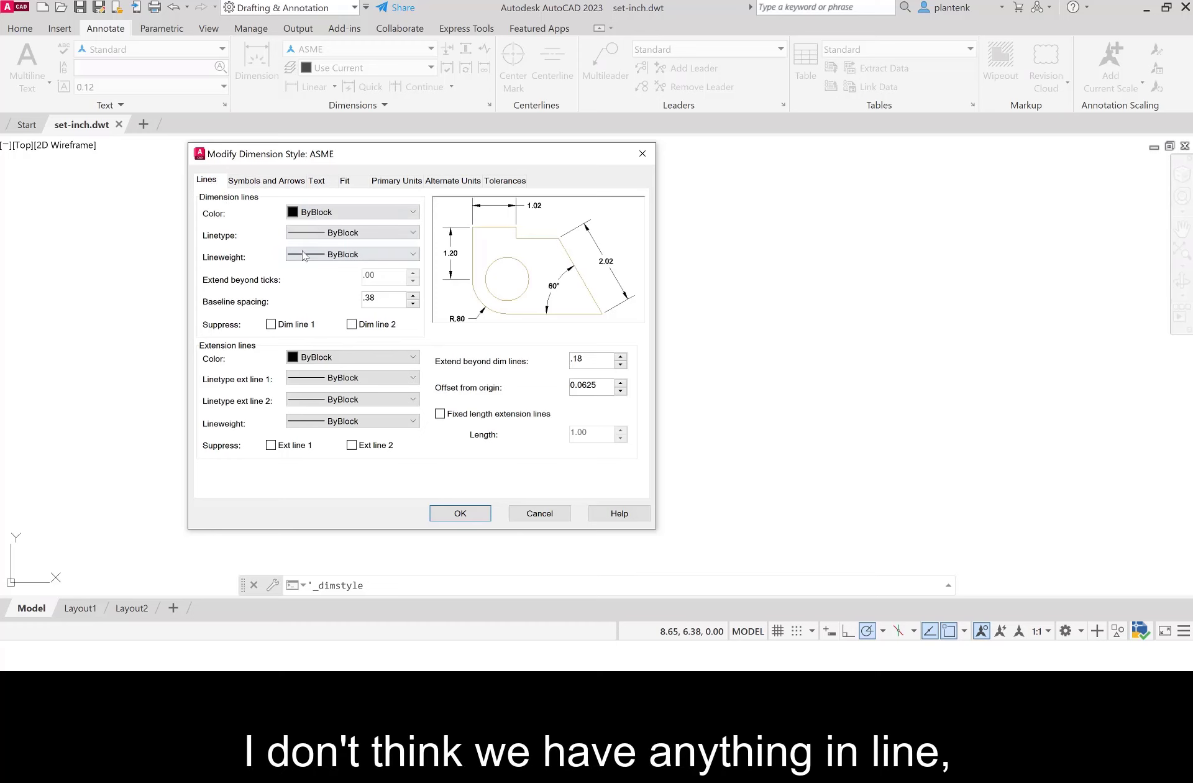
click(293, 184)
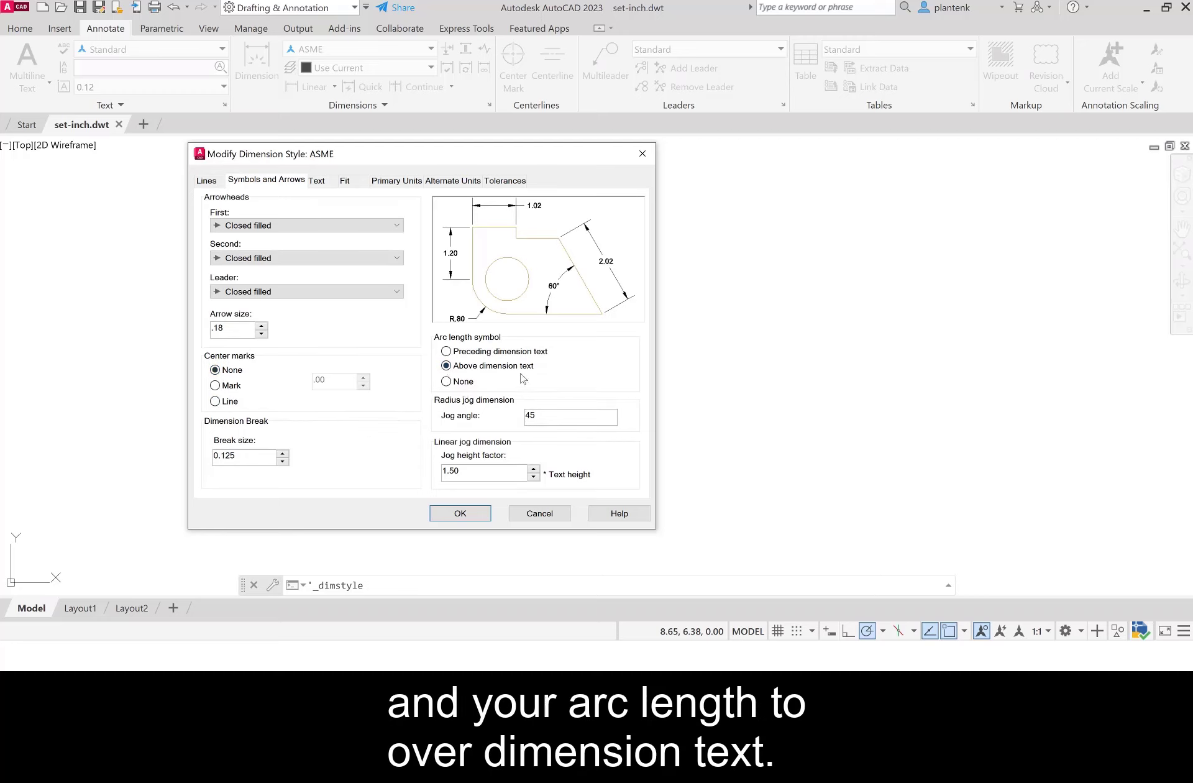
click(318, 182)
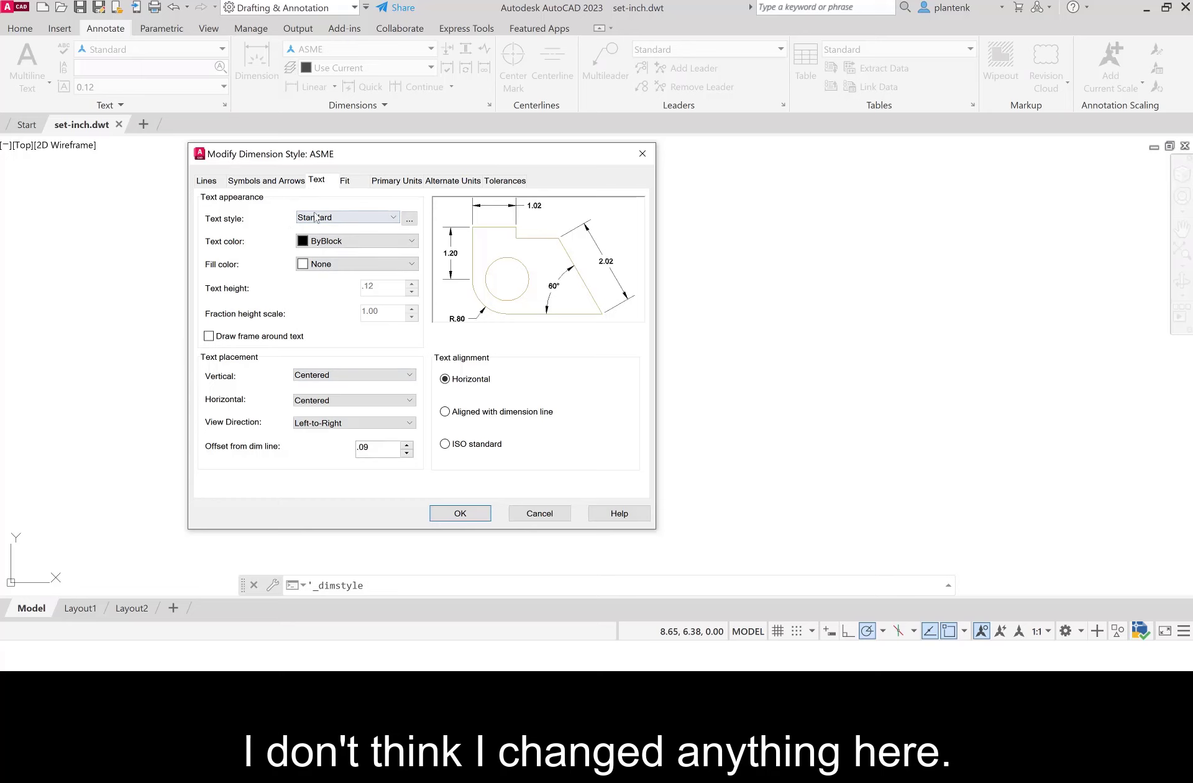
click(349, 182)
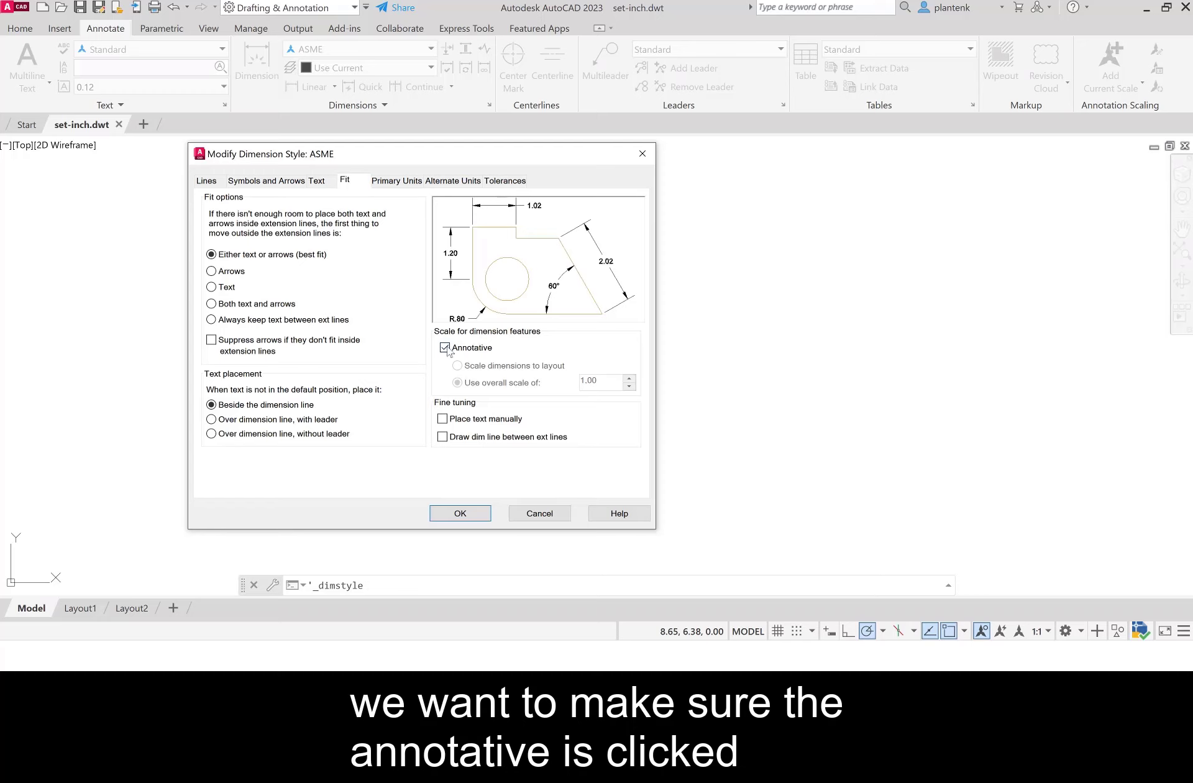
click(398, 185)
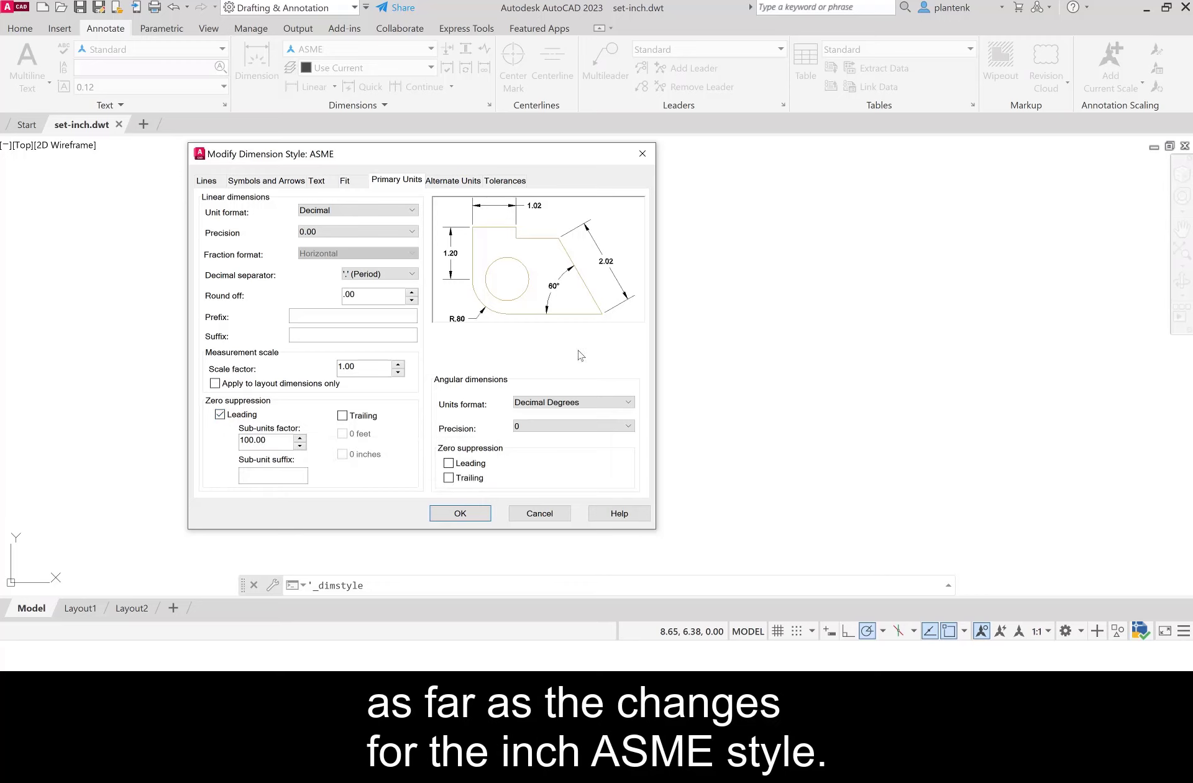
click(540, 512)
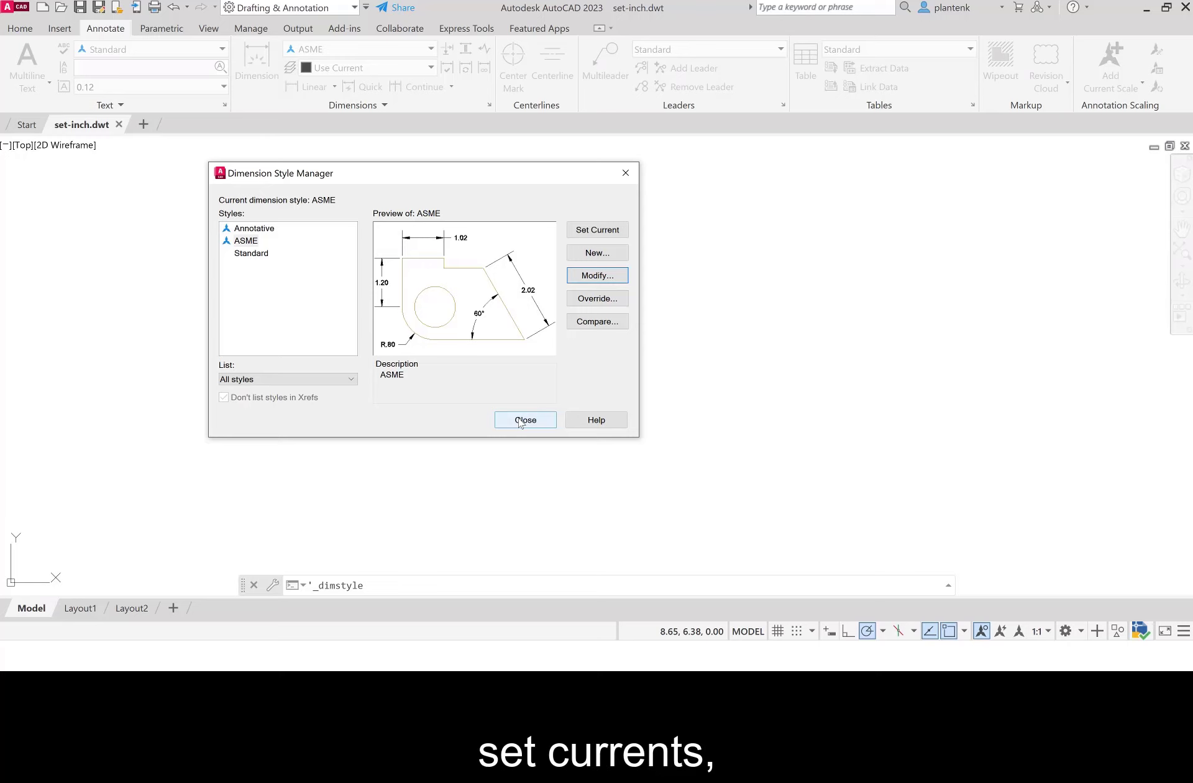
click(525, 420)
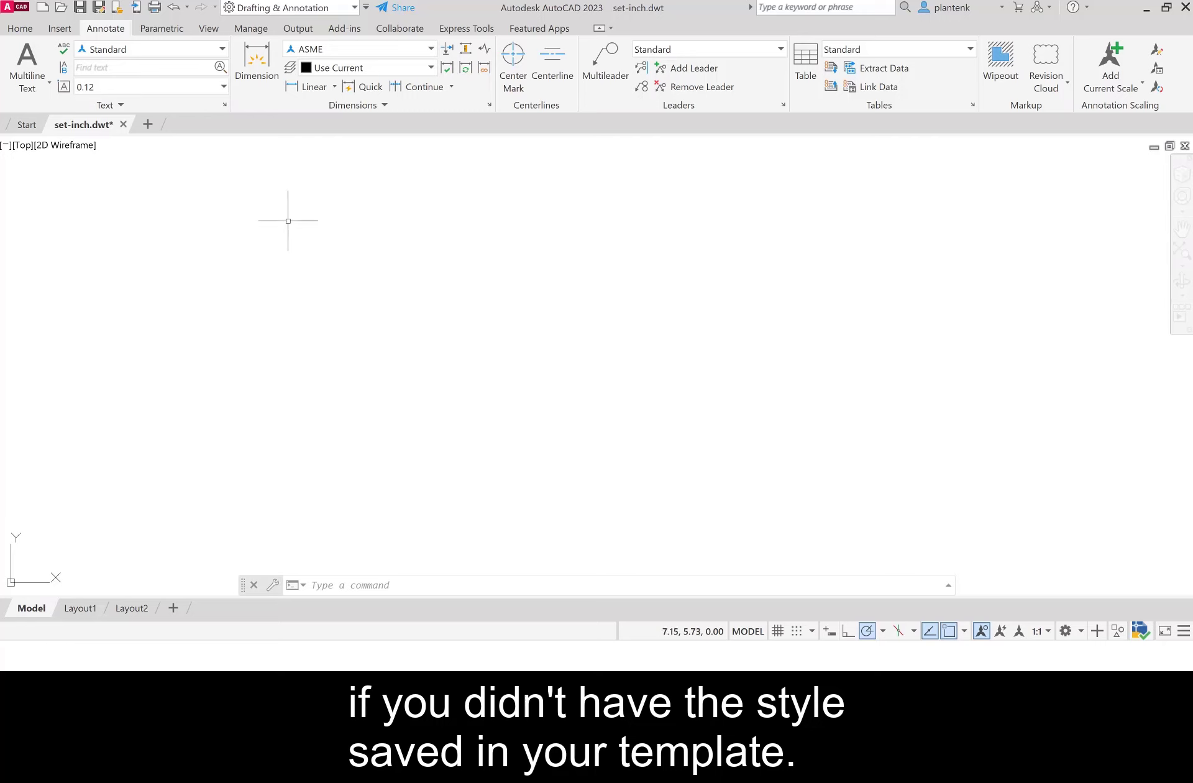
Save the template as an AutoCAD 2018 drawing named Tolerancing Tut in the Tutorials folder, replacing the existing file.
click(20, 28)
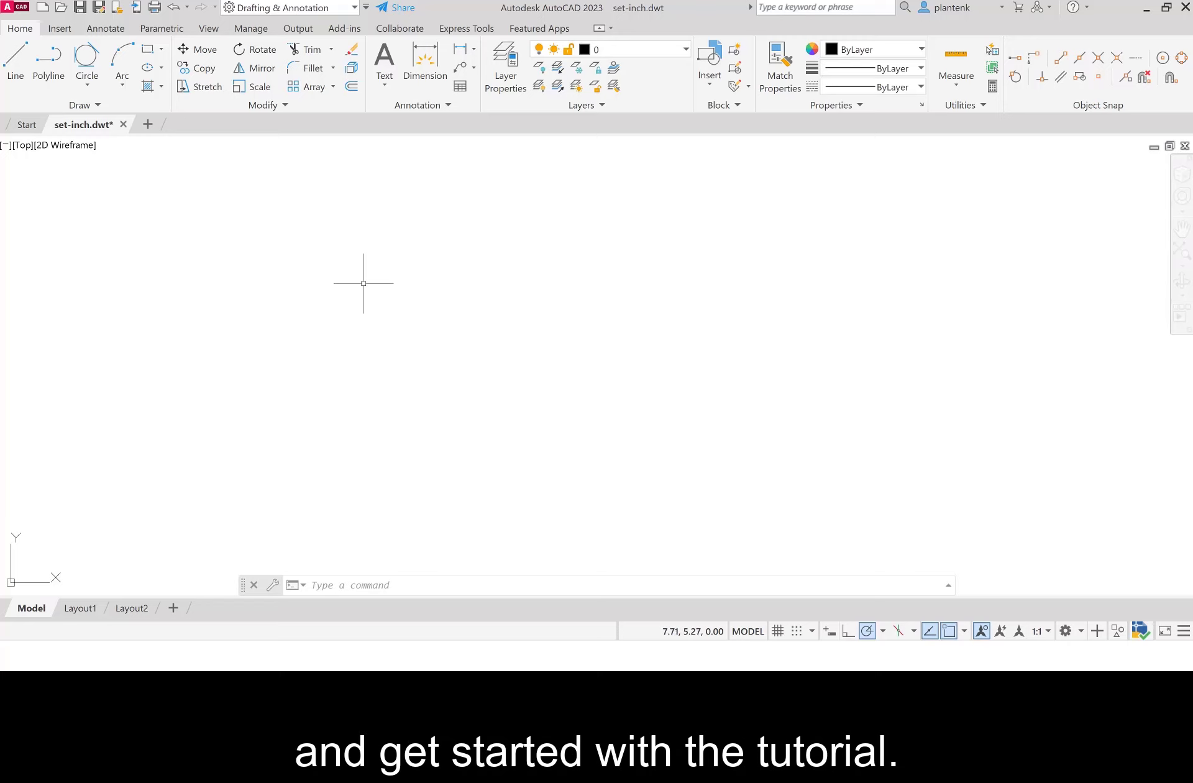
click(99, 7)
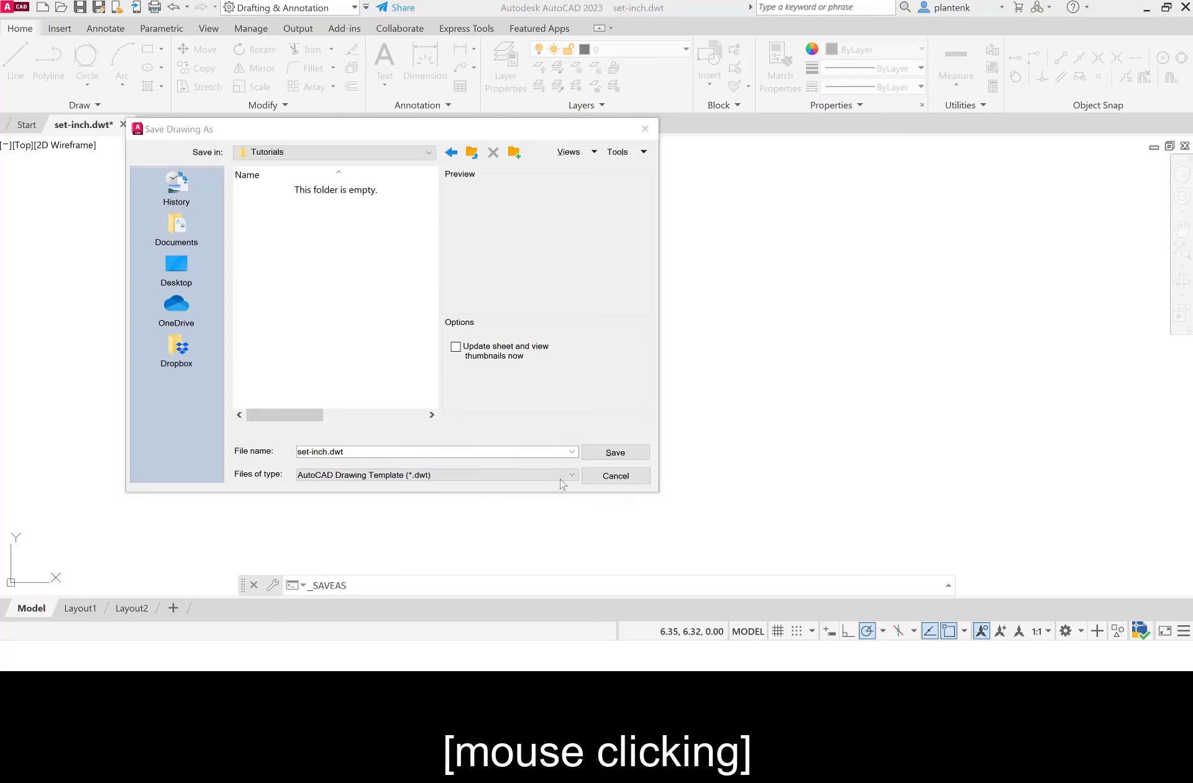
click(562, 475)
click(452, 487)
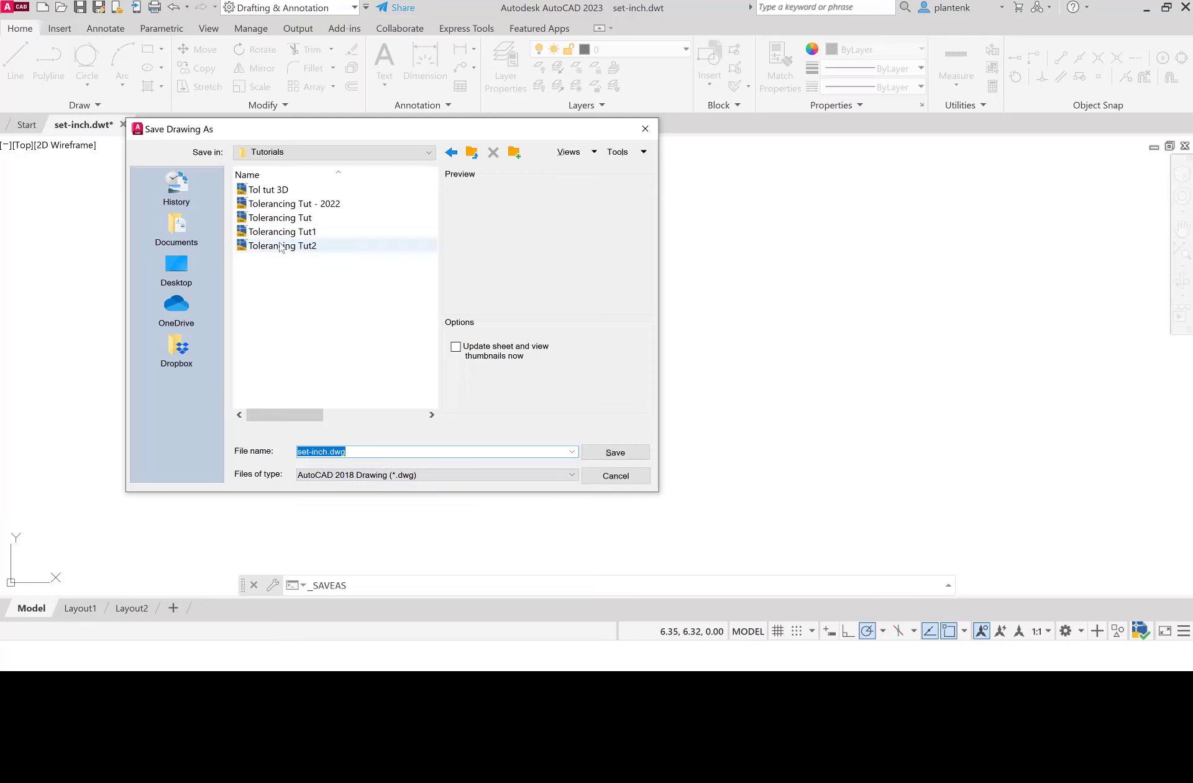
click(283, 219)
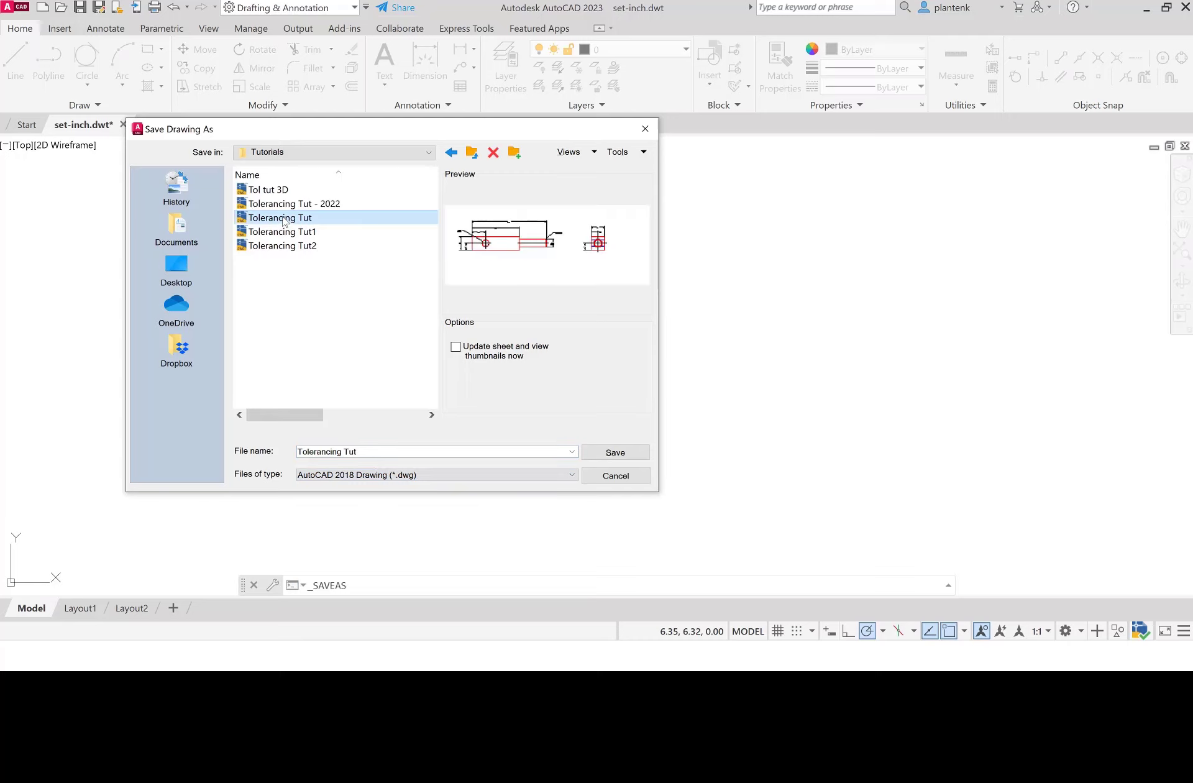
click(618, 453)
click(355, 351)
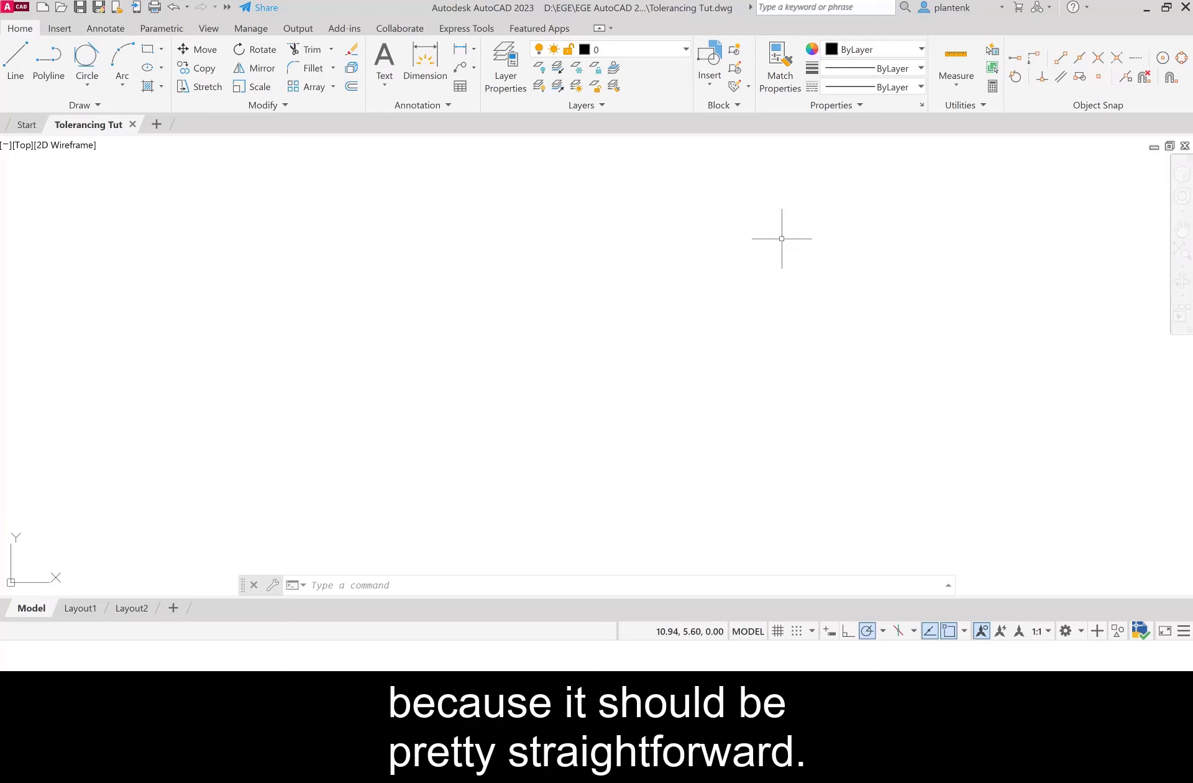
Draw a rectangle 7 long and 2 wide on the Visible layer.
click(673, 51)
click(609, 197)
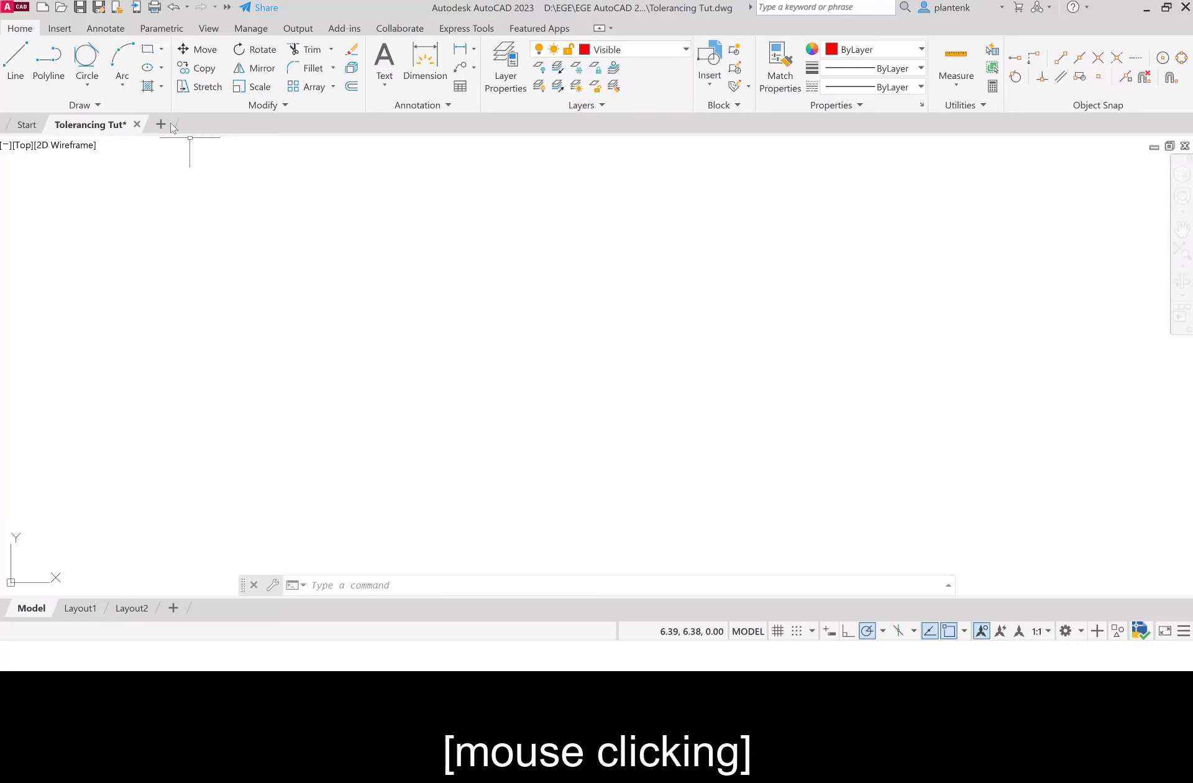
click(148, 50)
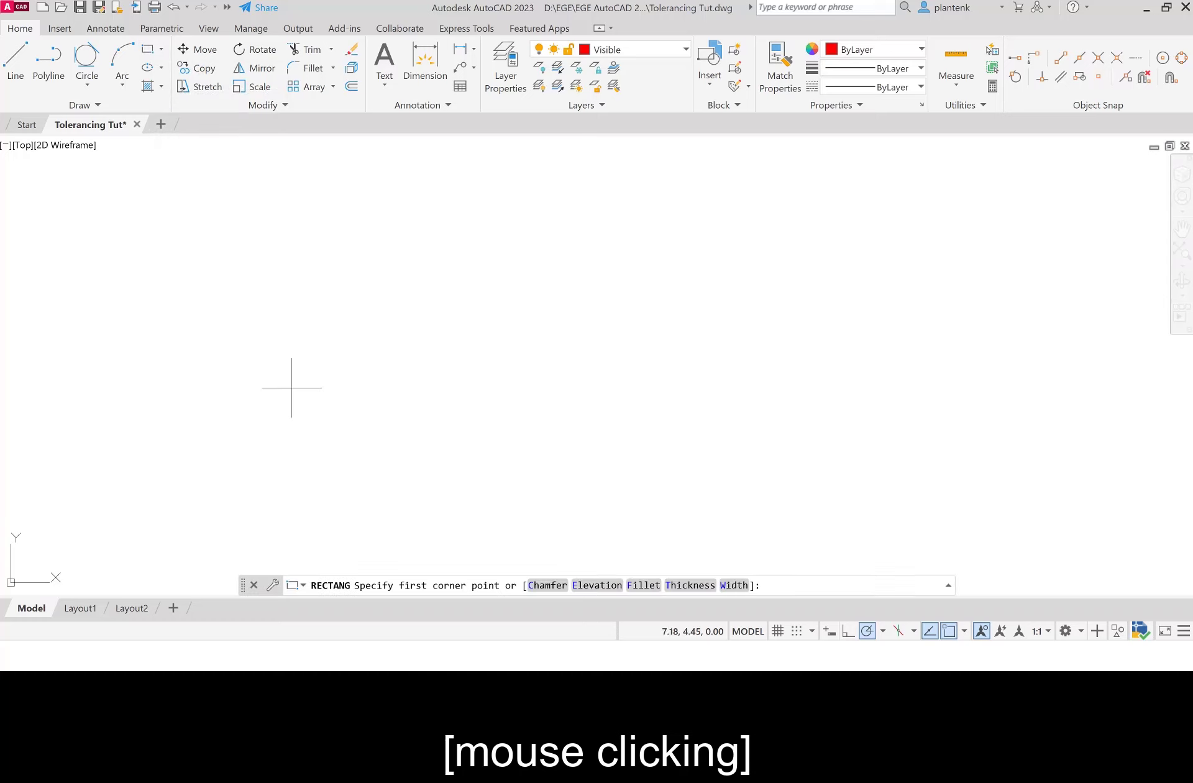
click(273, 442)
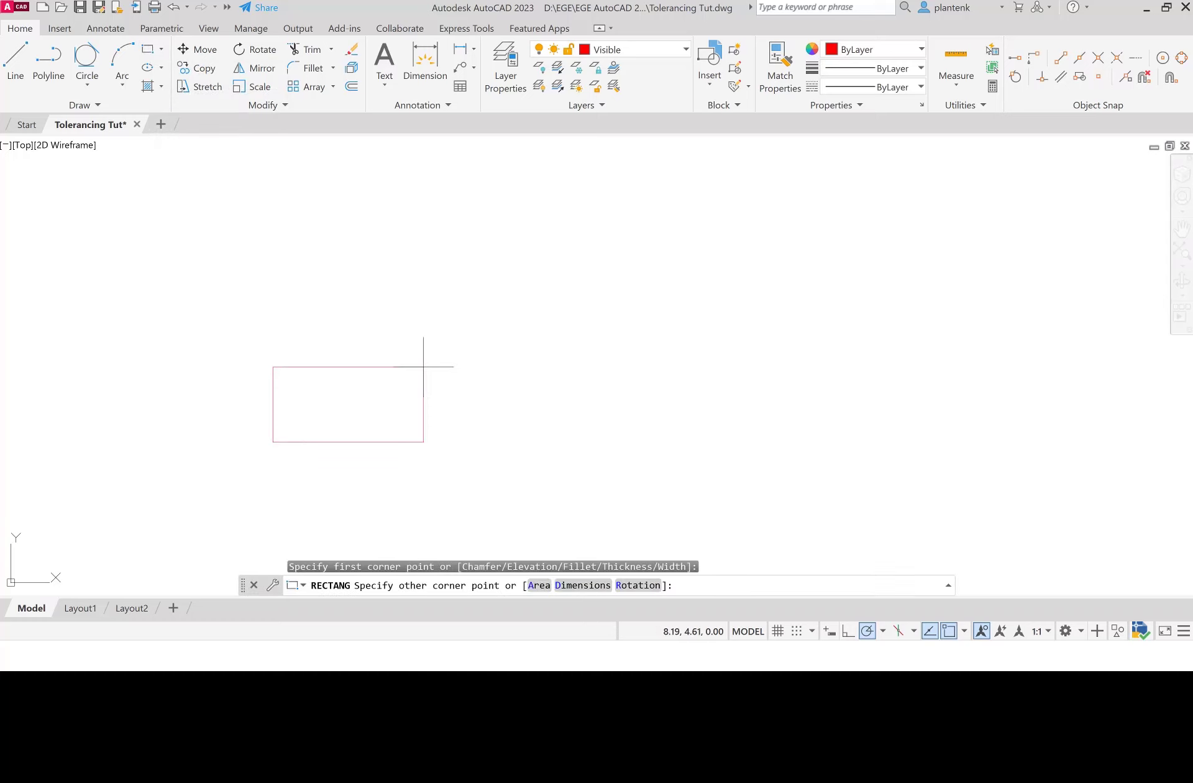
text(d)
key(Return)
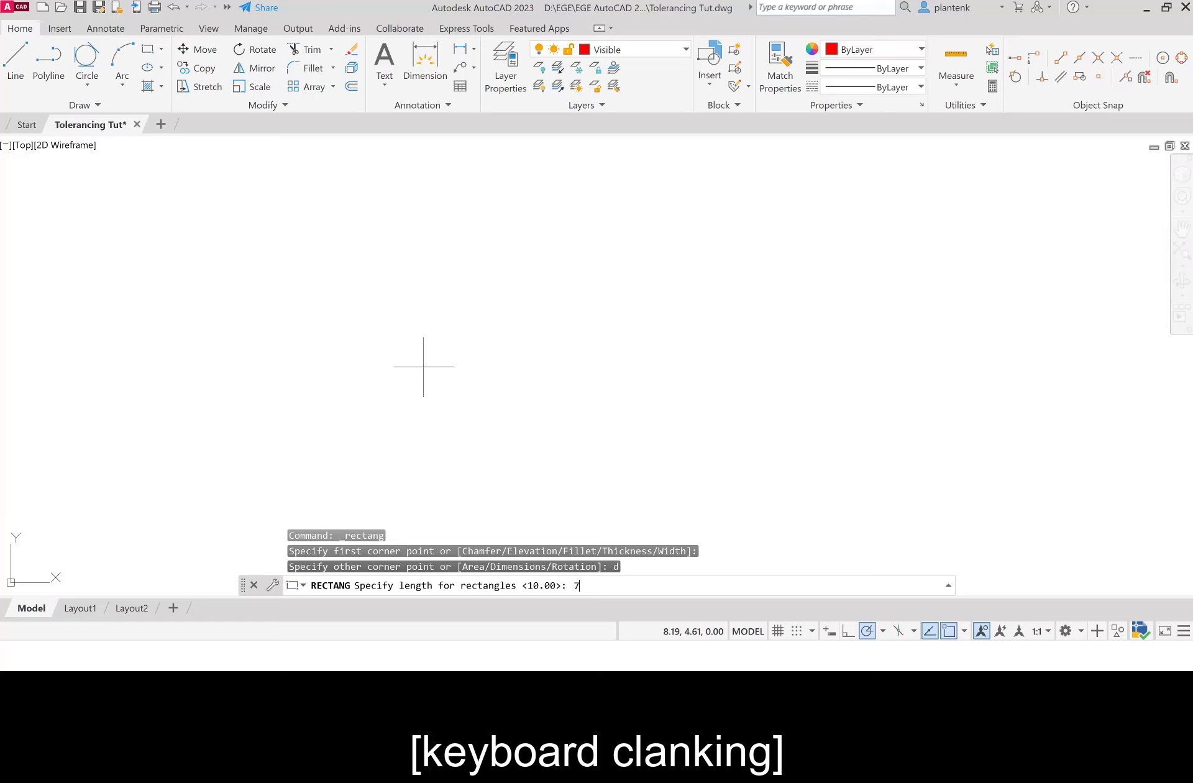
text(7)
key(Return)
key(Return)
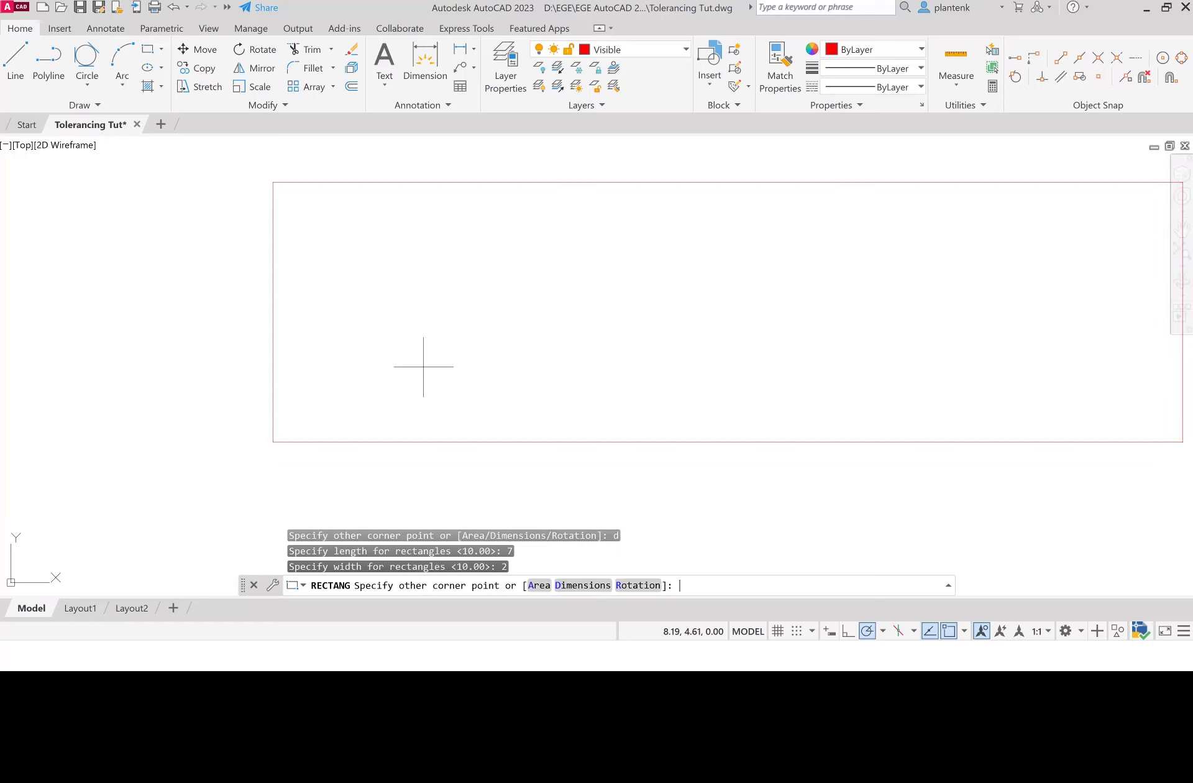
click(786, 323)
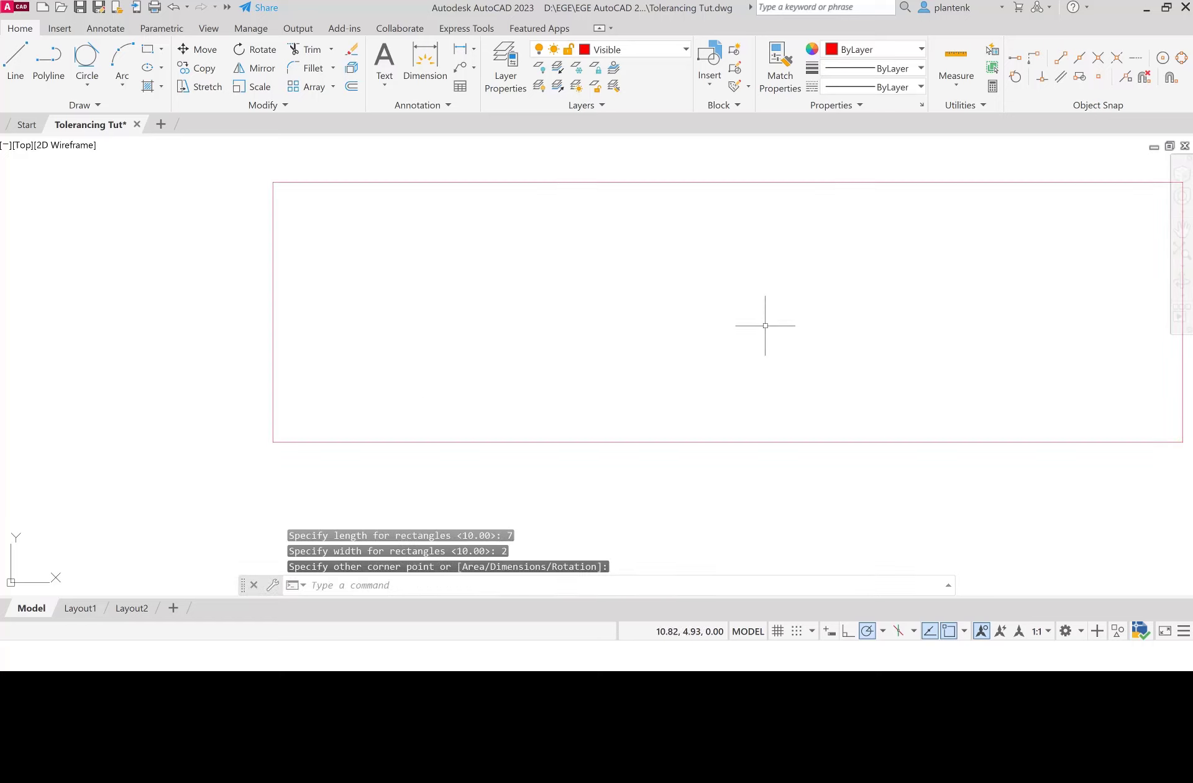
Move the UCS origin to the rectangle's lower-left corner, keeping the axis directions.
text(z)
key(Return)
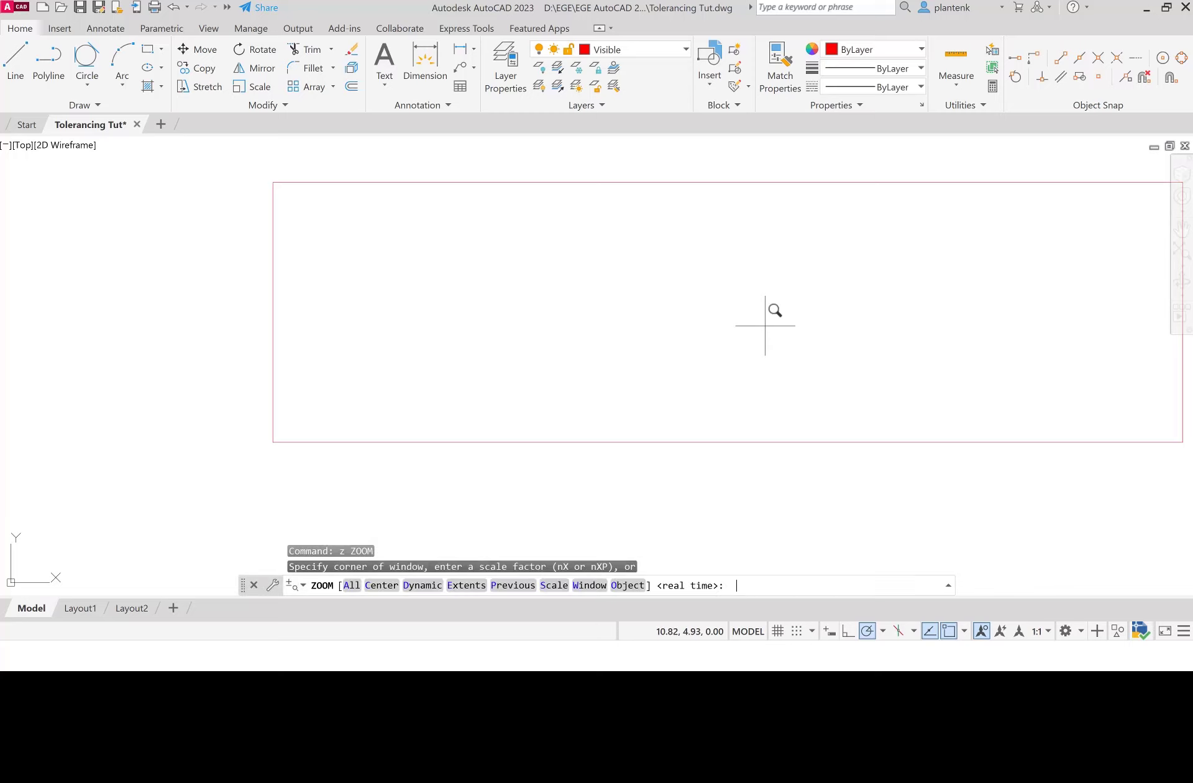
text(a)
key(Return)
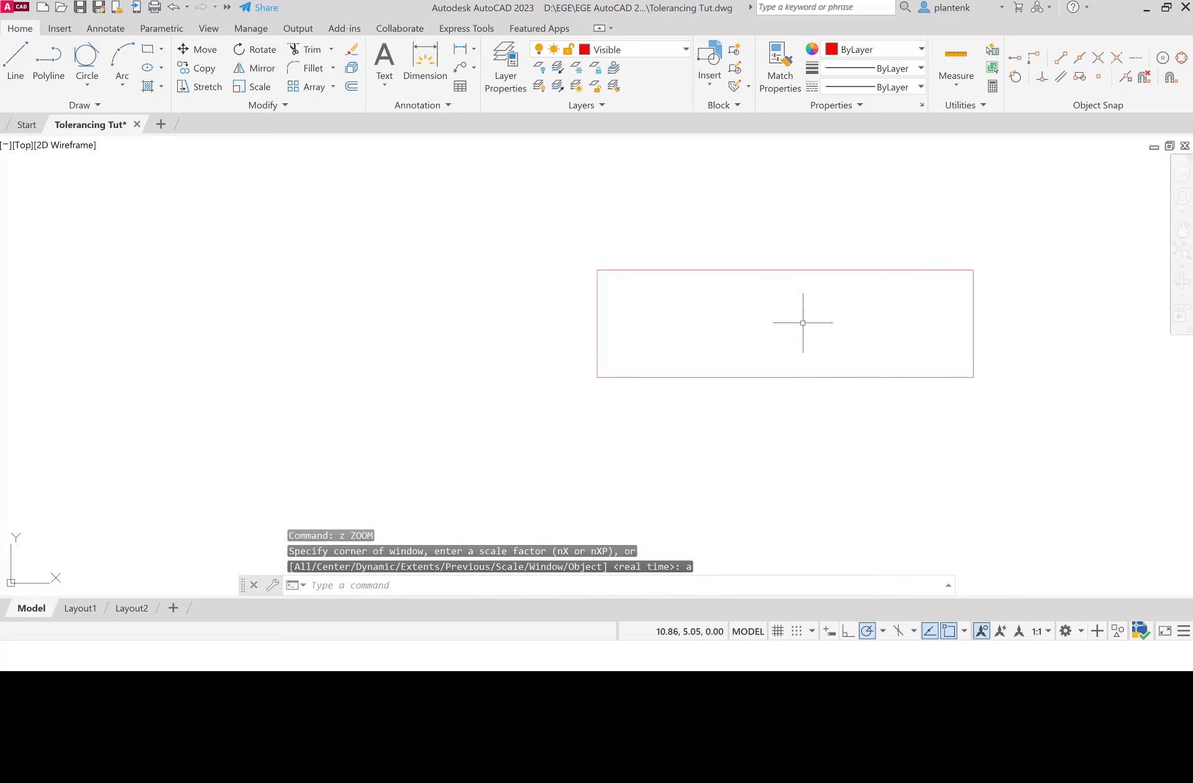
middle_drag(802, 323, 479, 376)
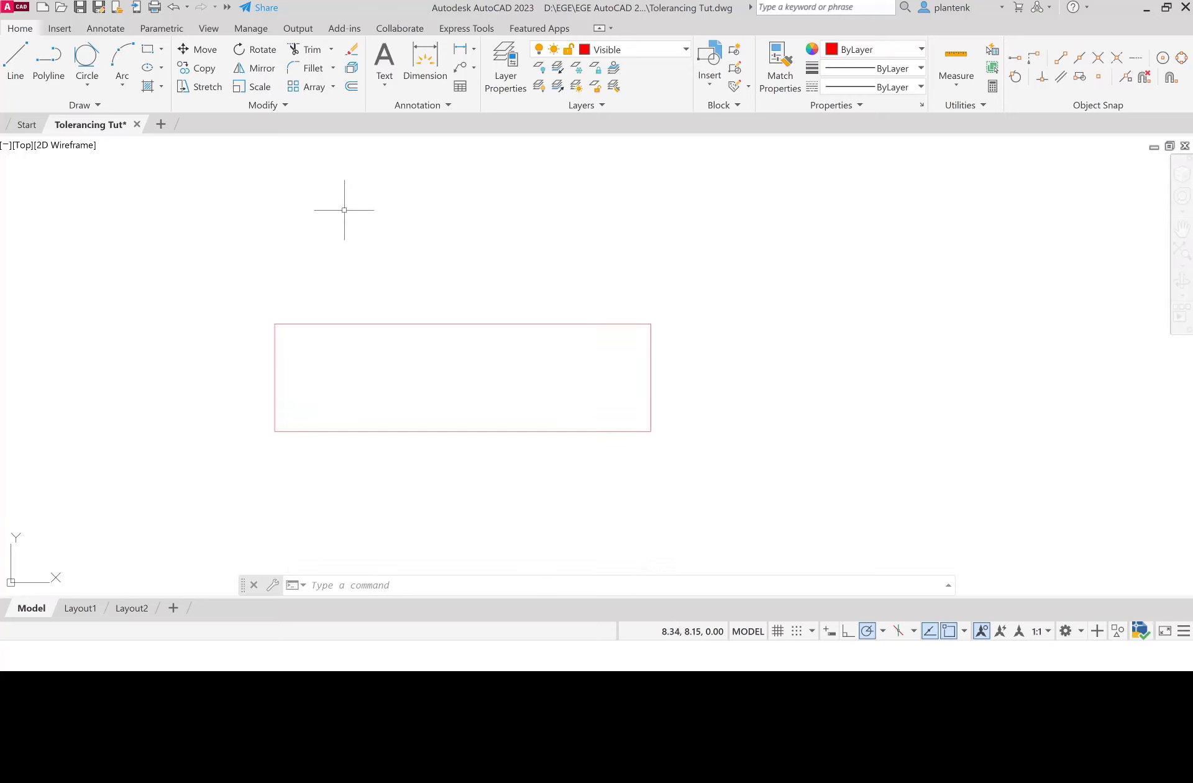
text(uc)
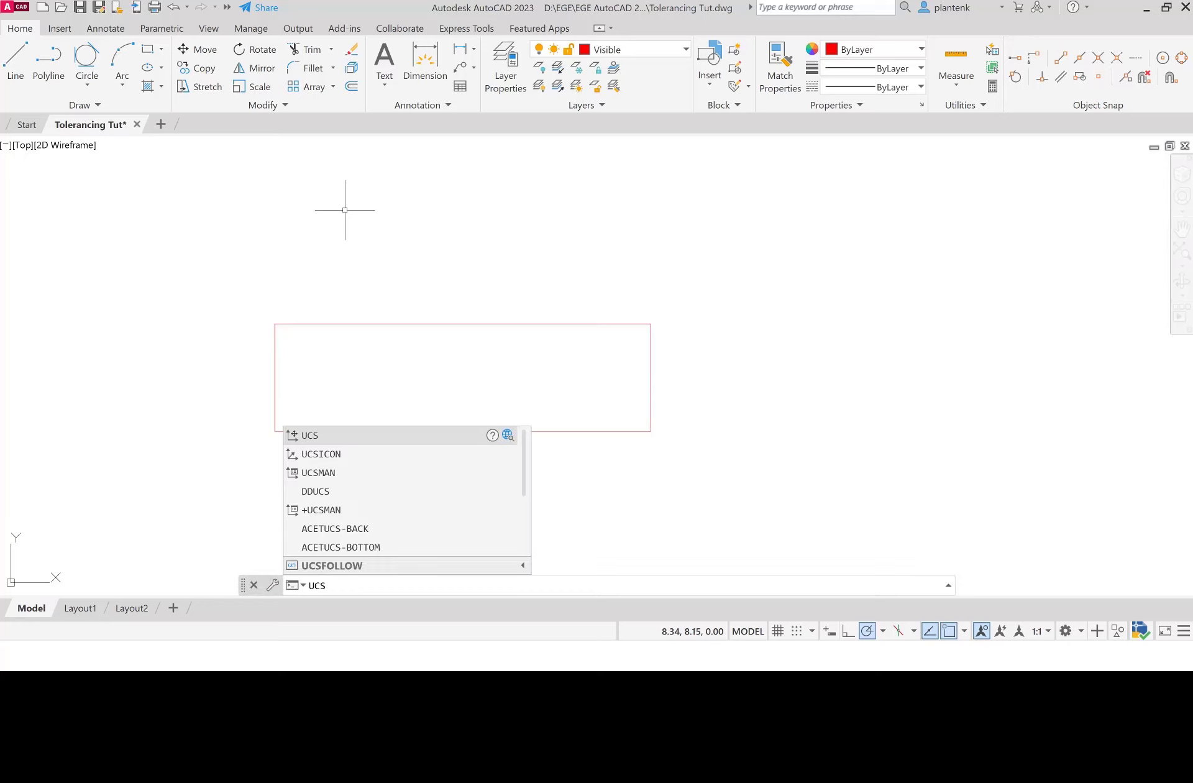
key(Return)
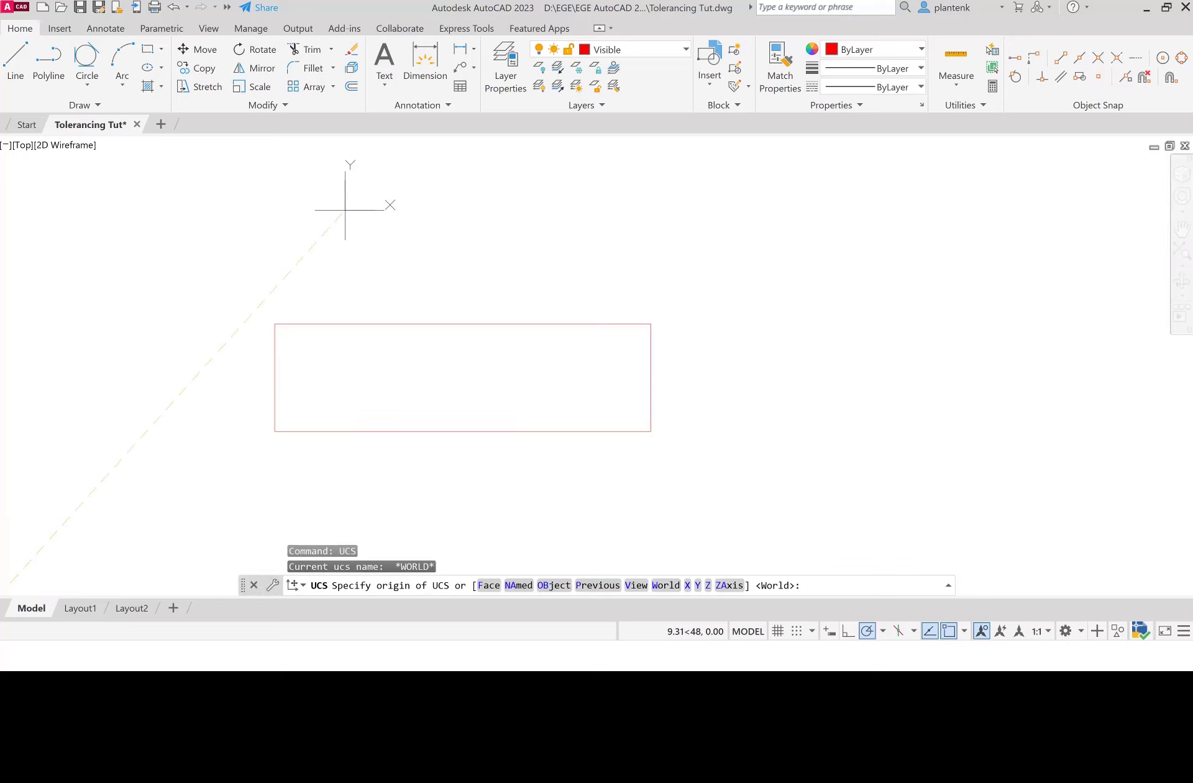
click(275, 430)
key(Return)
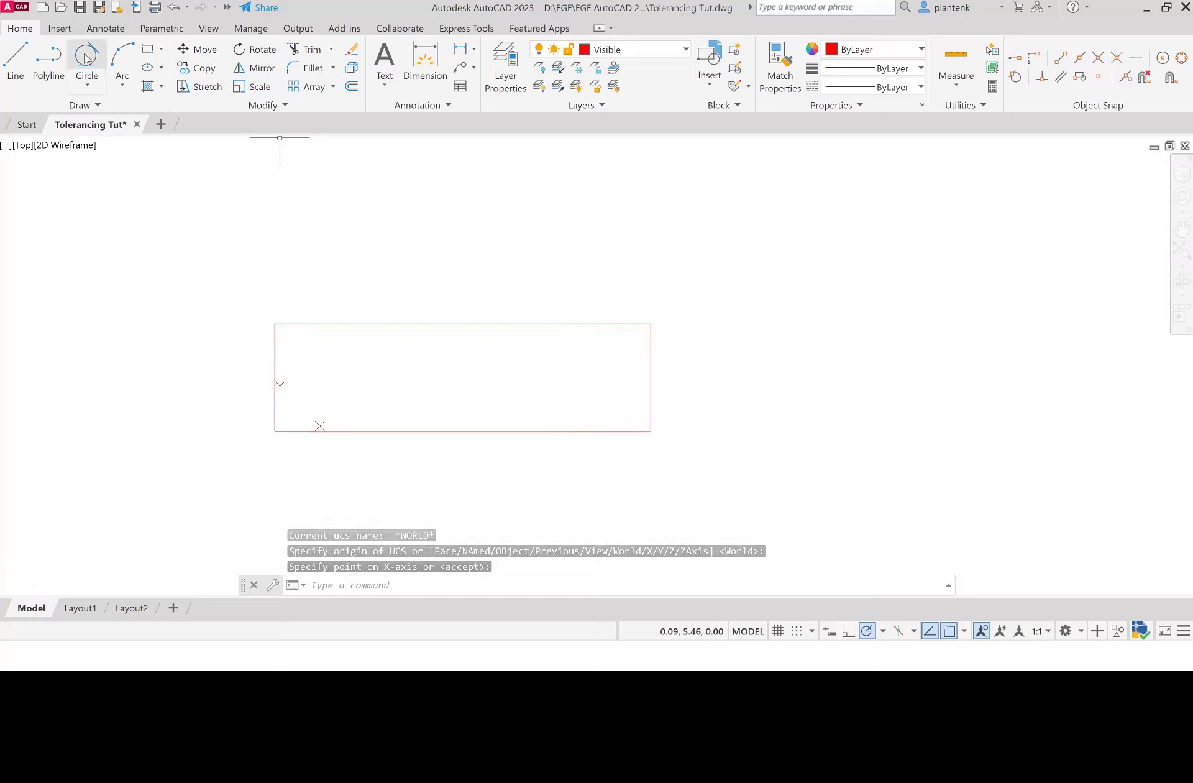
Draw a circle of radius .5 centred at 2,1 inside the rectangle.
click(87, 85)
click(118, 112)
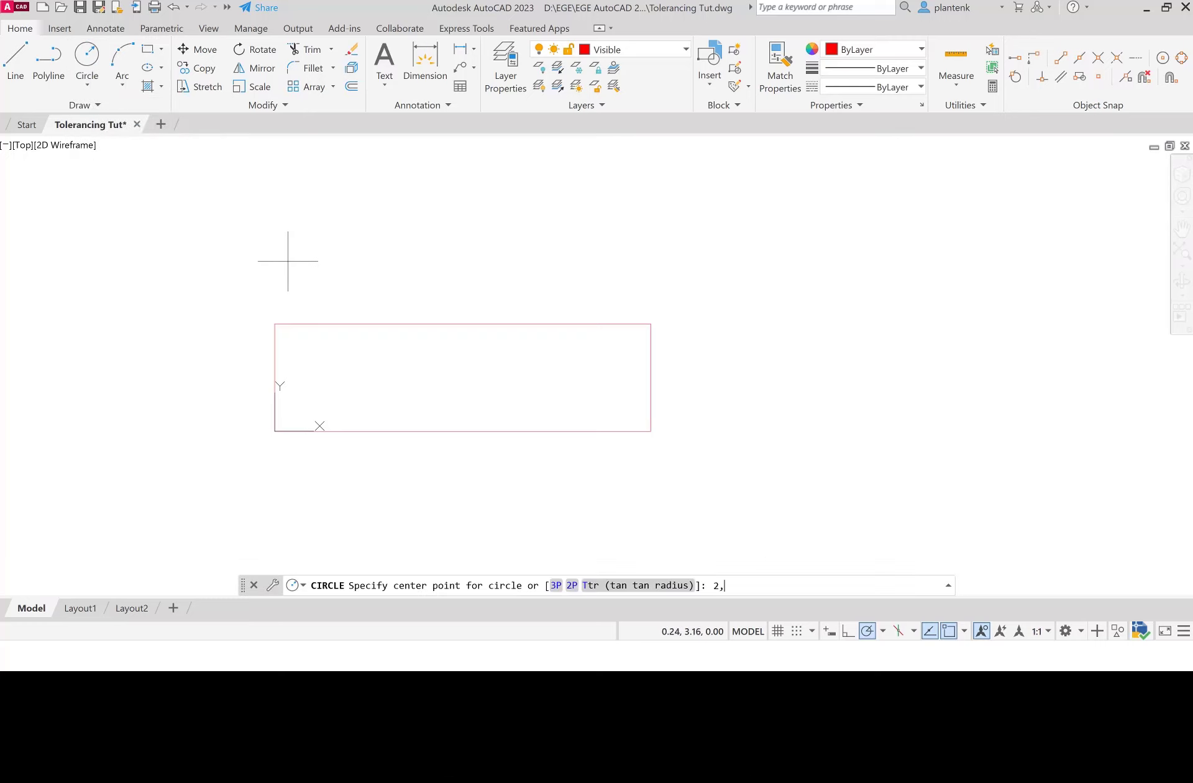
key(Return)
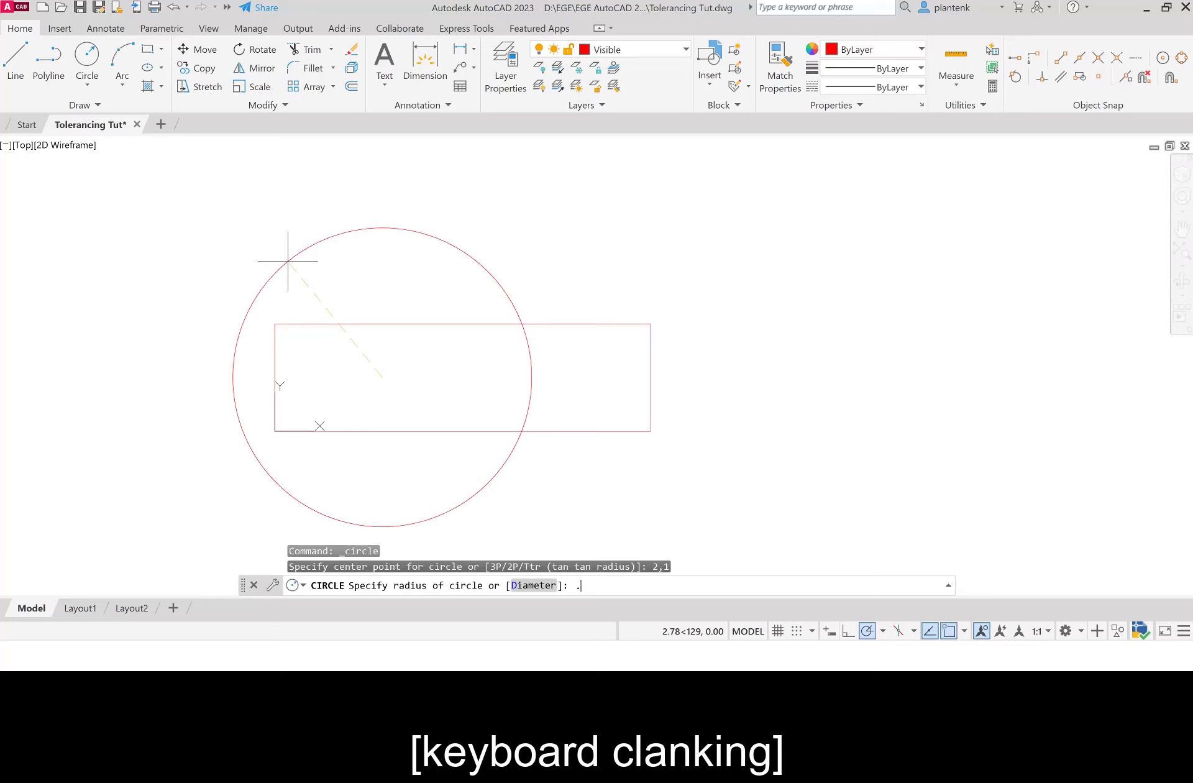
text(5)
key(Return)
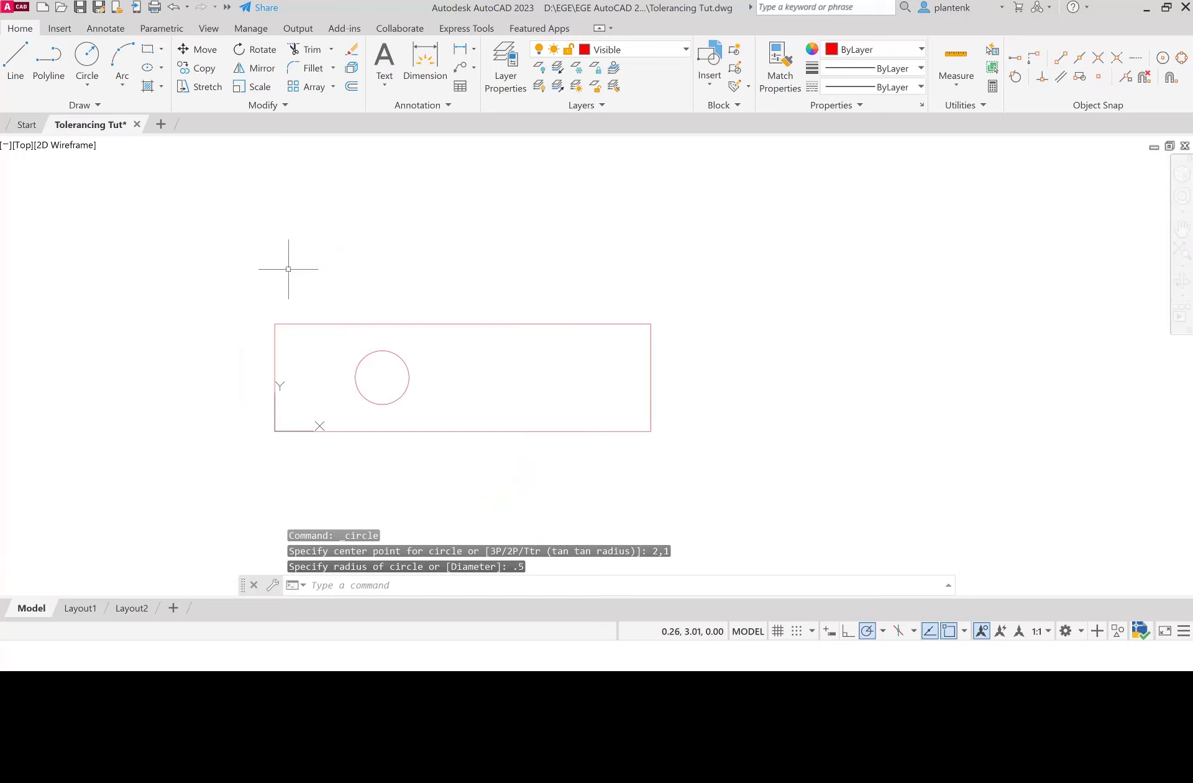
Draw a horizontal line 4 long outward from the midpoint of the large rectangle's right edge.
click(14, 62)
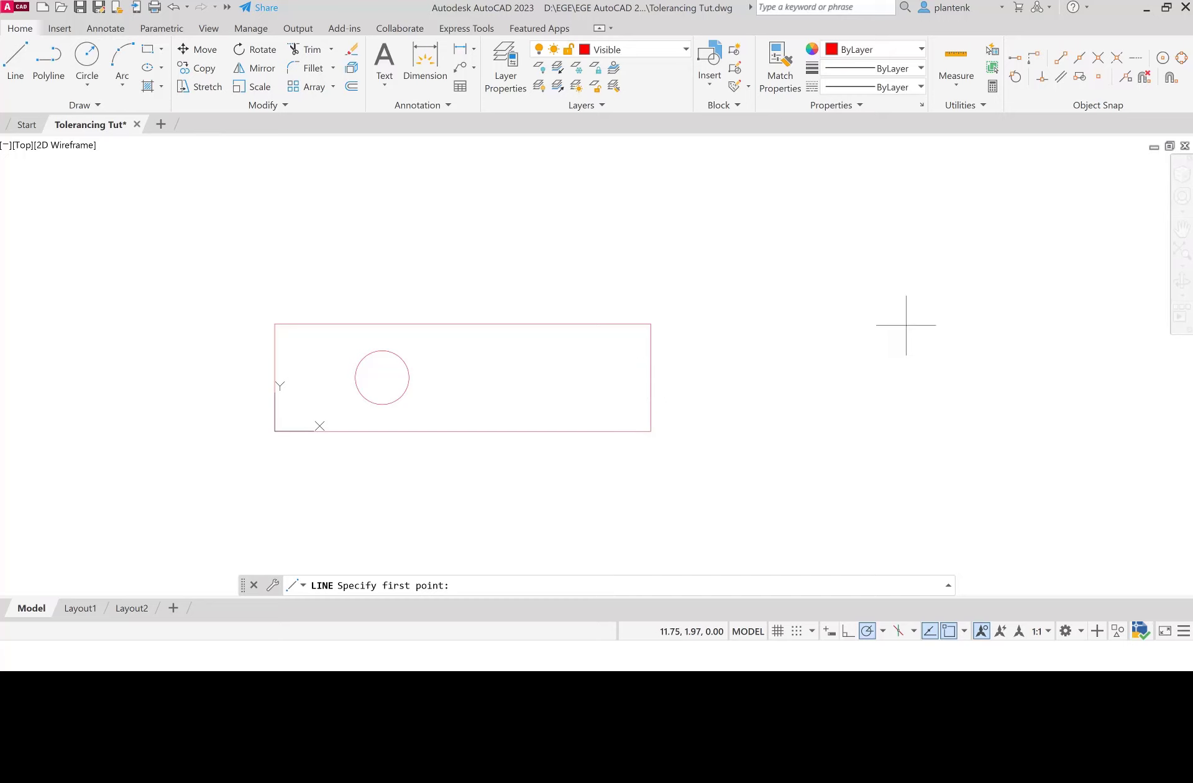
click(1080, 58)
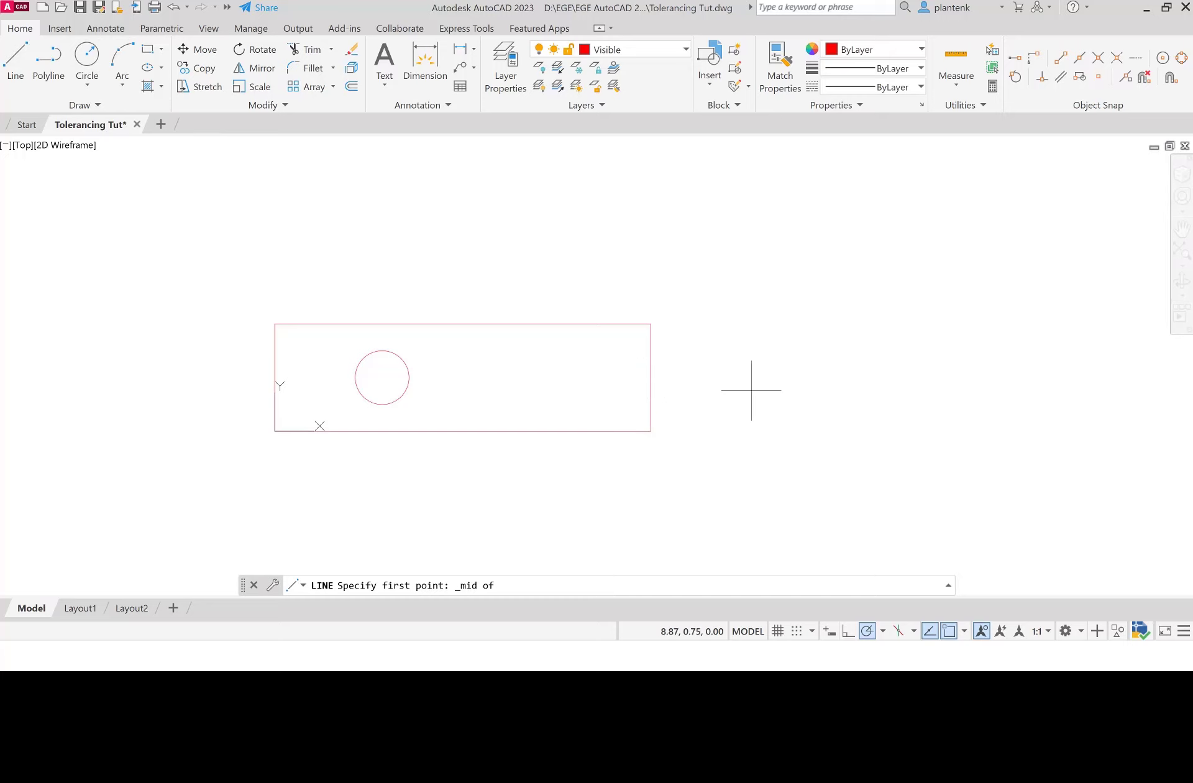
click(651, 376)
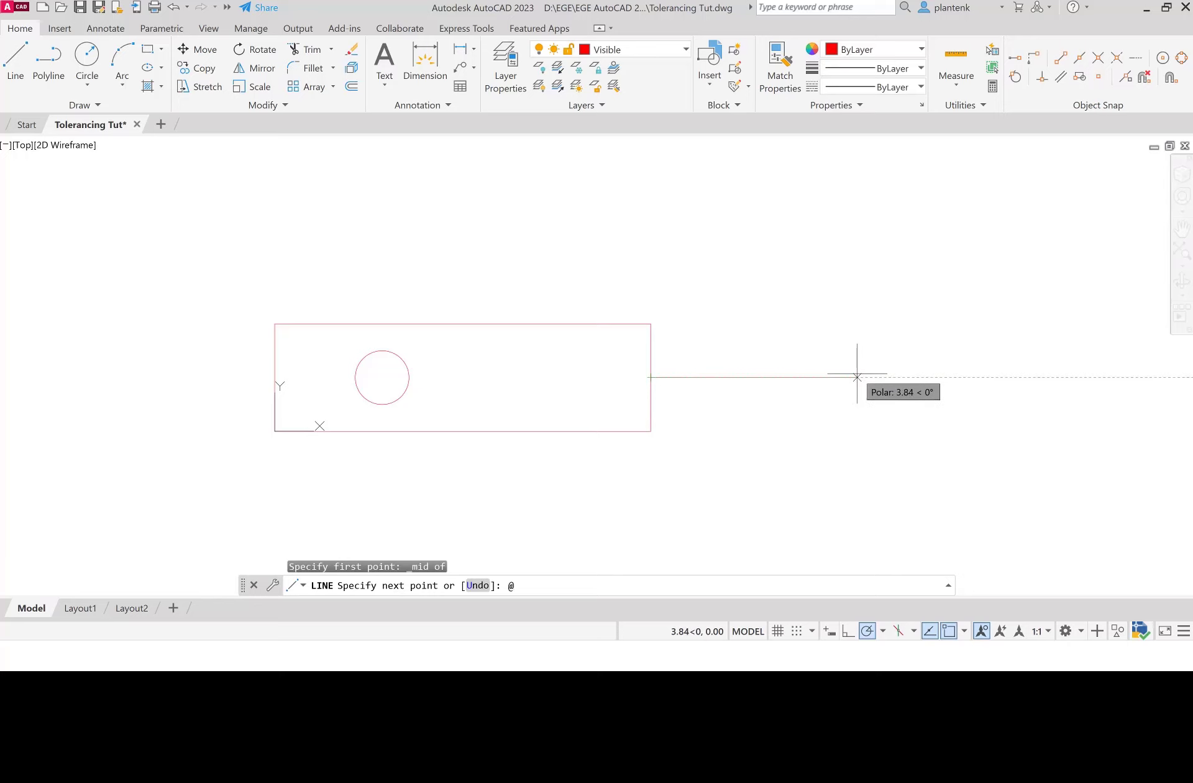
text(@4<0)
key(Return)
key(Return)
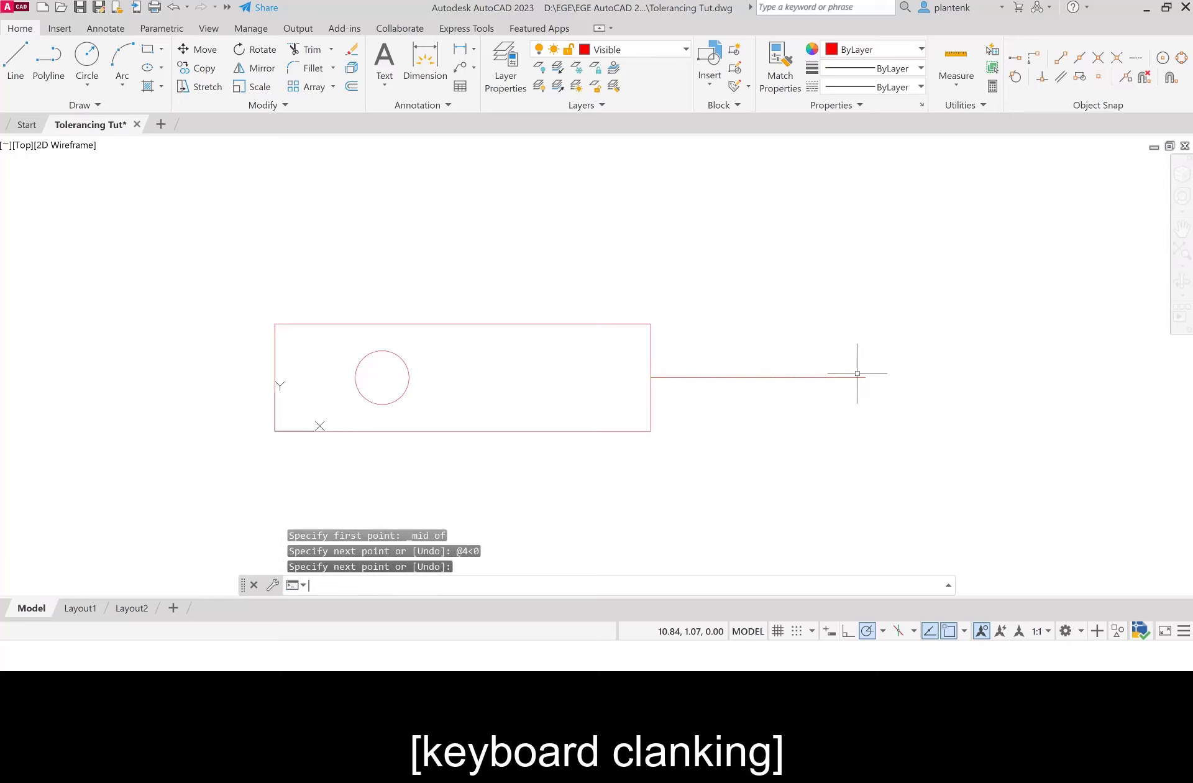
Offset the horizontal line by .625 both above and below.
click(352, 87)
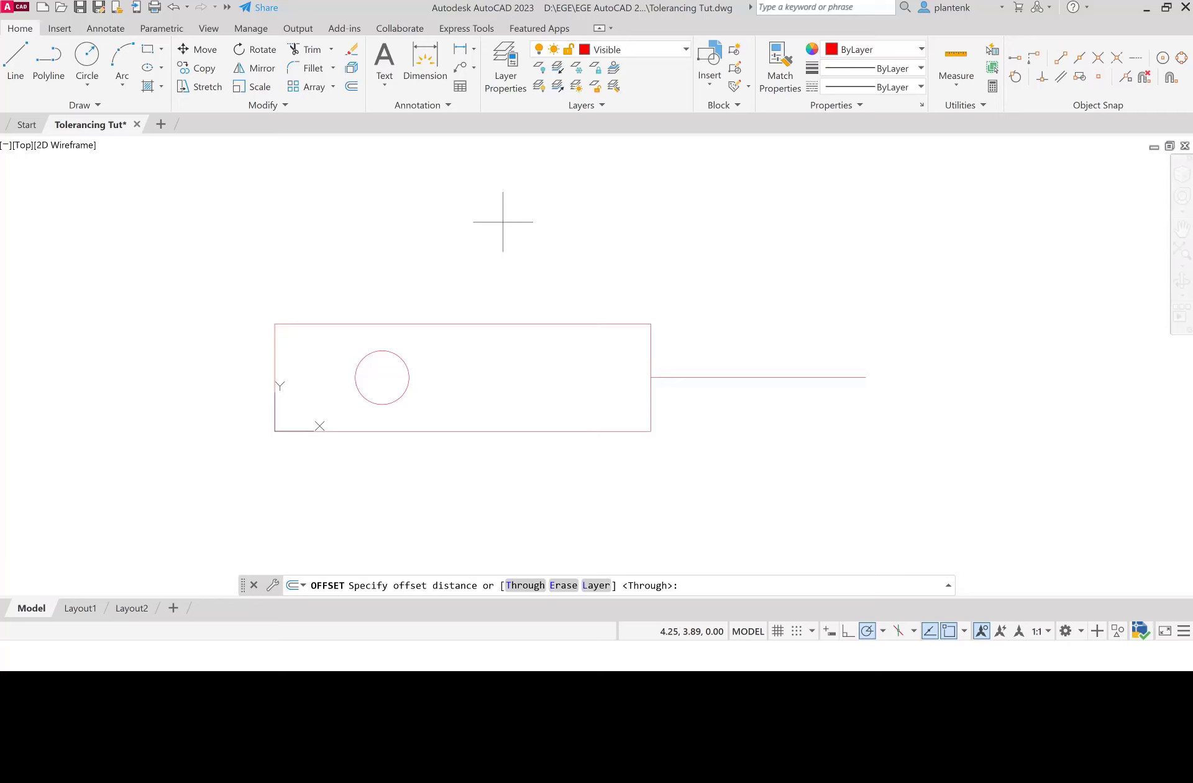
text(1.25/2)
key(Return)
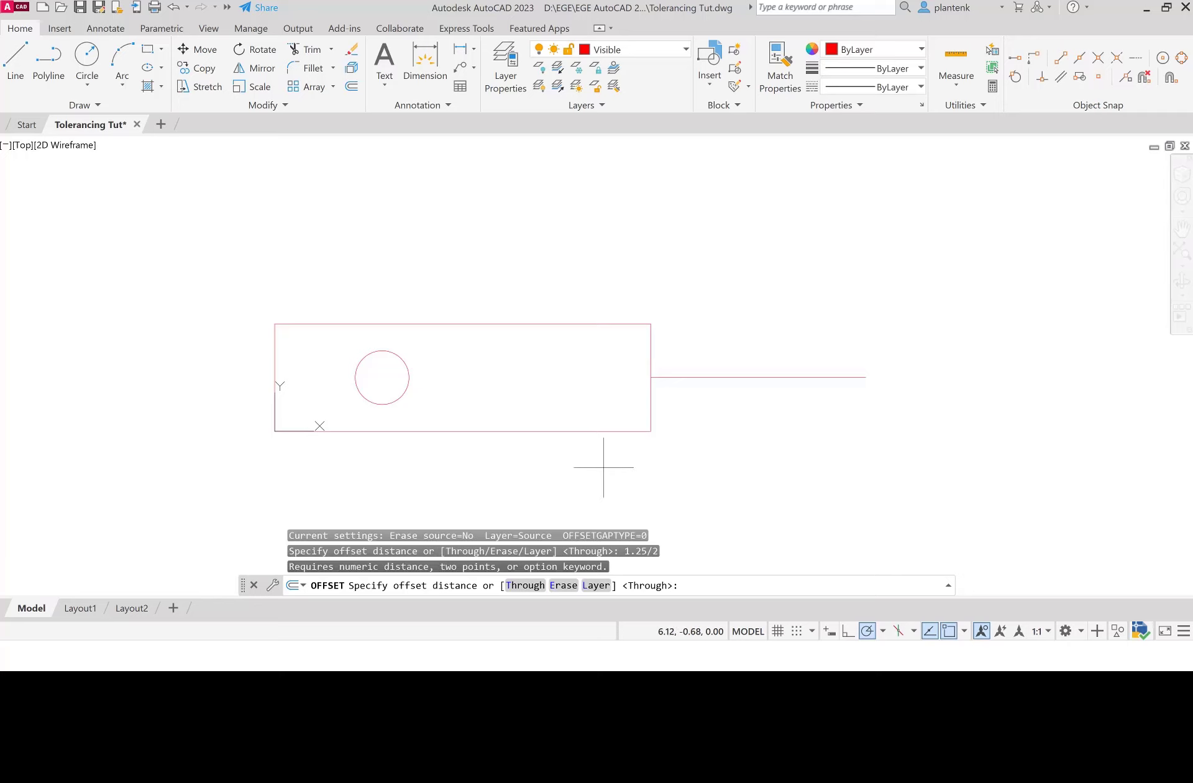
text(.625)
key(Return)
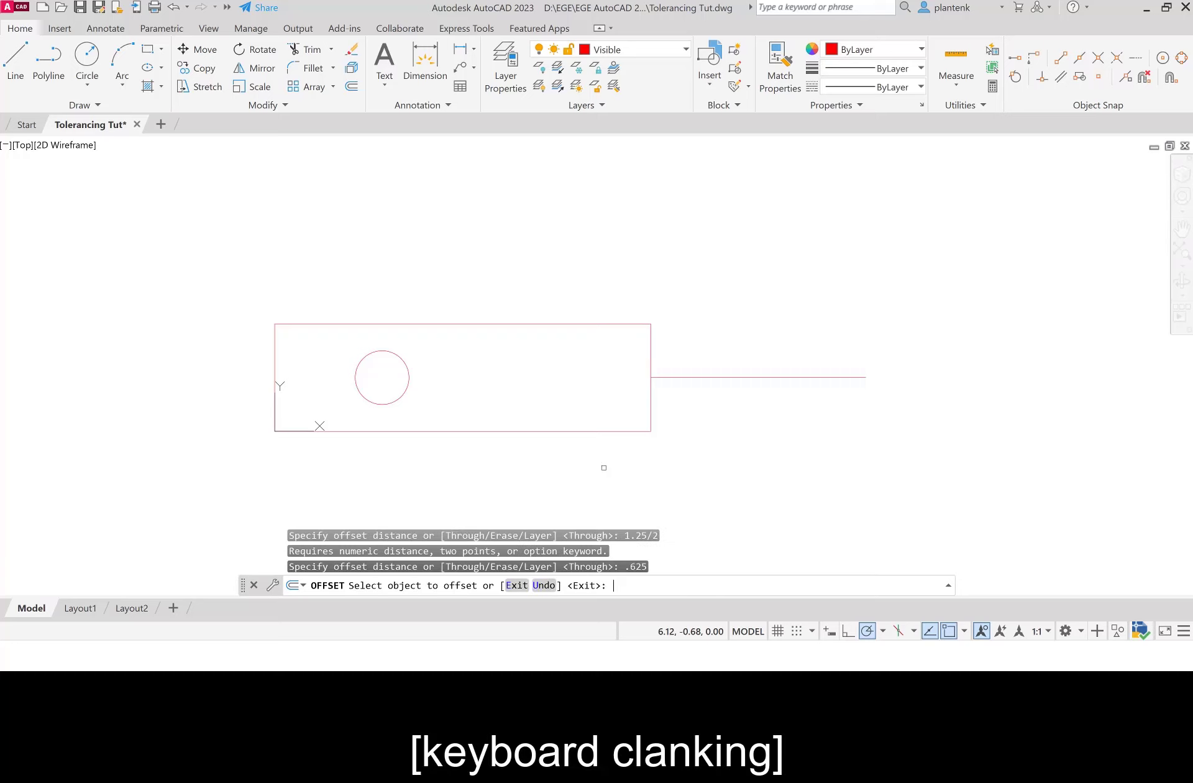
click(764, 377)
click(760, 355)
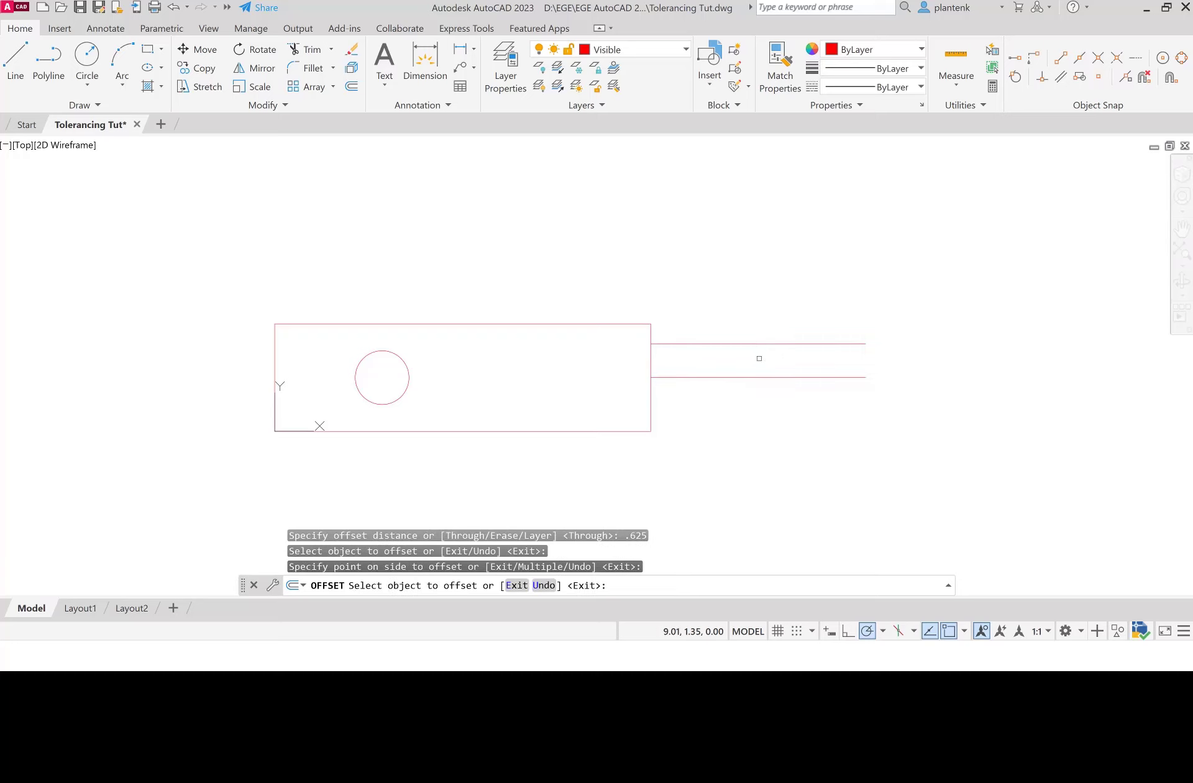
click(757, 377)
click(755, 395)
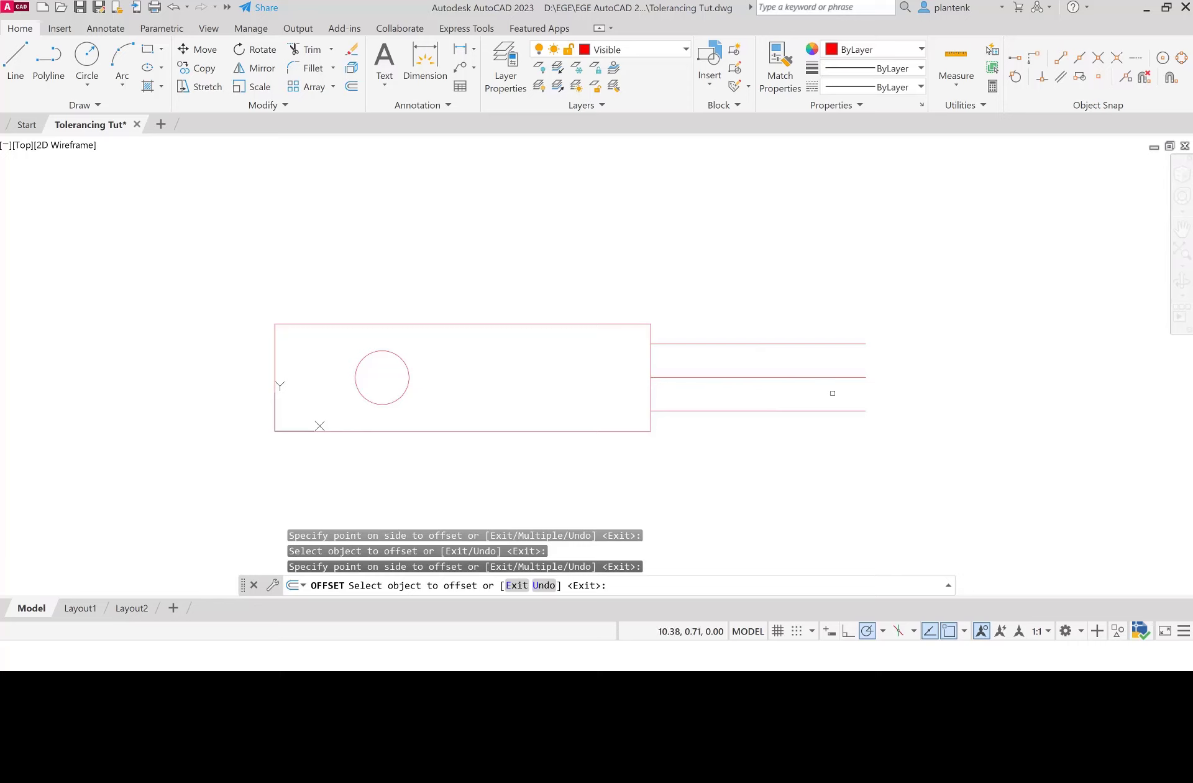
key(Escape)
Move the middle horizontal line to the Center layer.
click(826, 377)
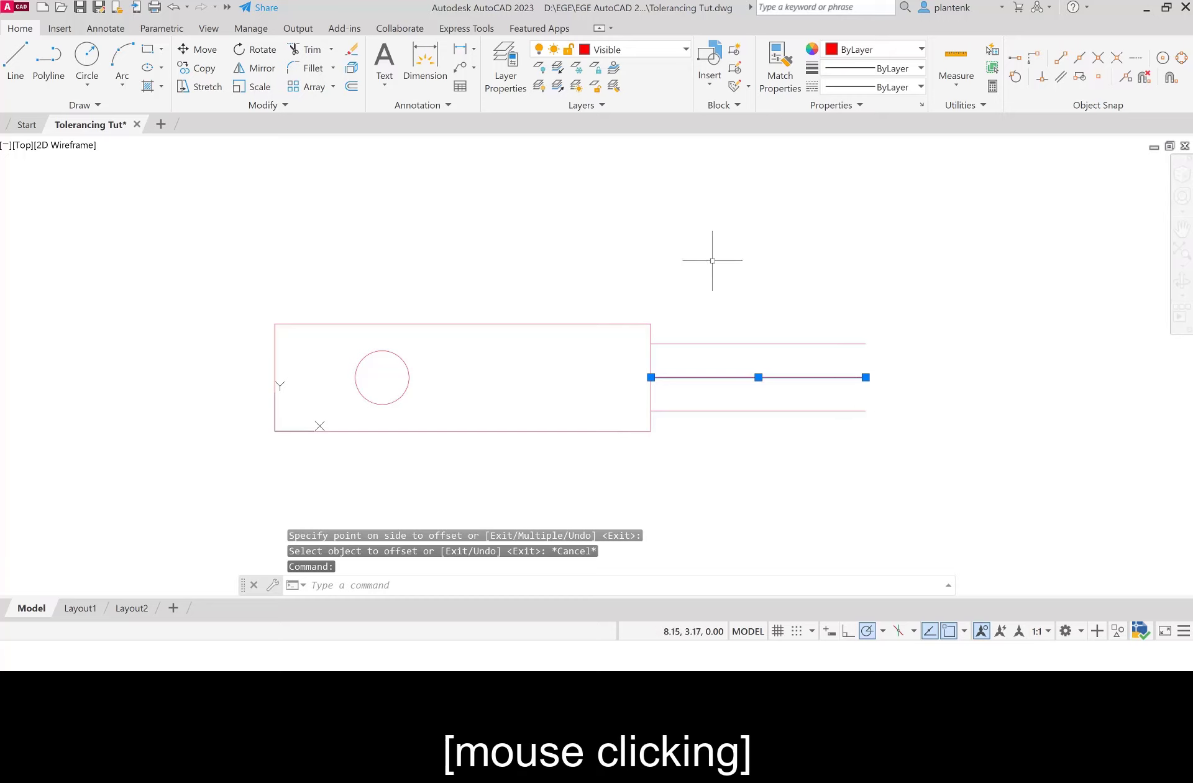
click(686, 51)
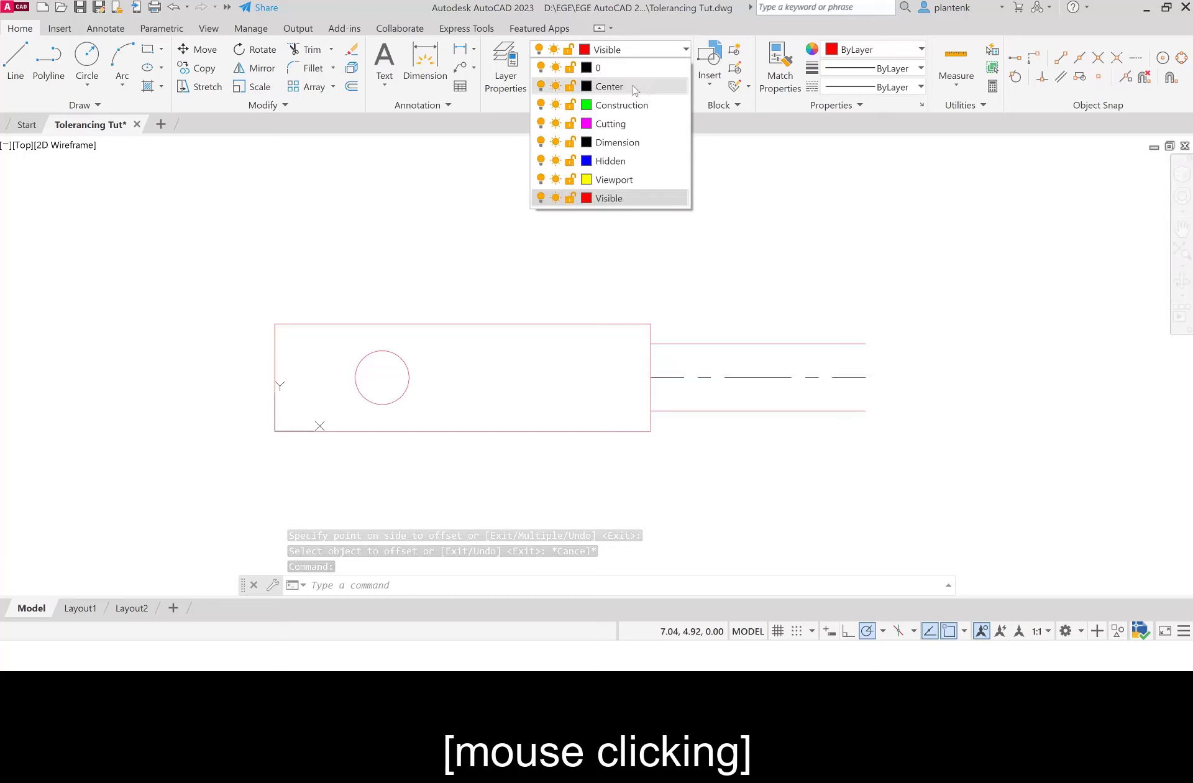
click(606, 83)
key(Escape)
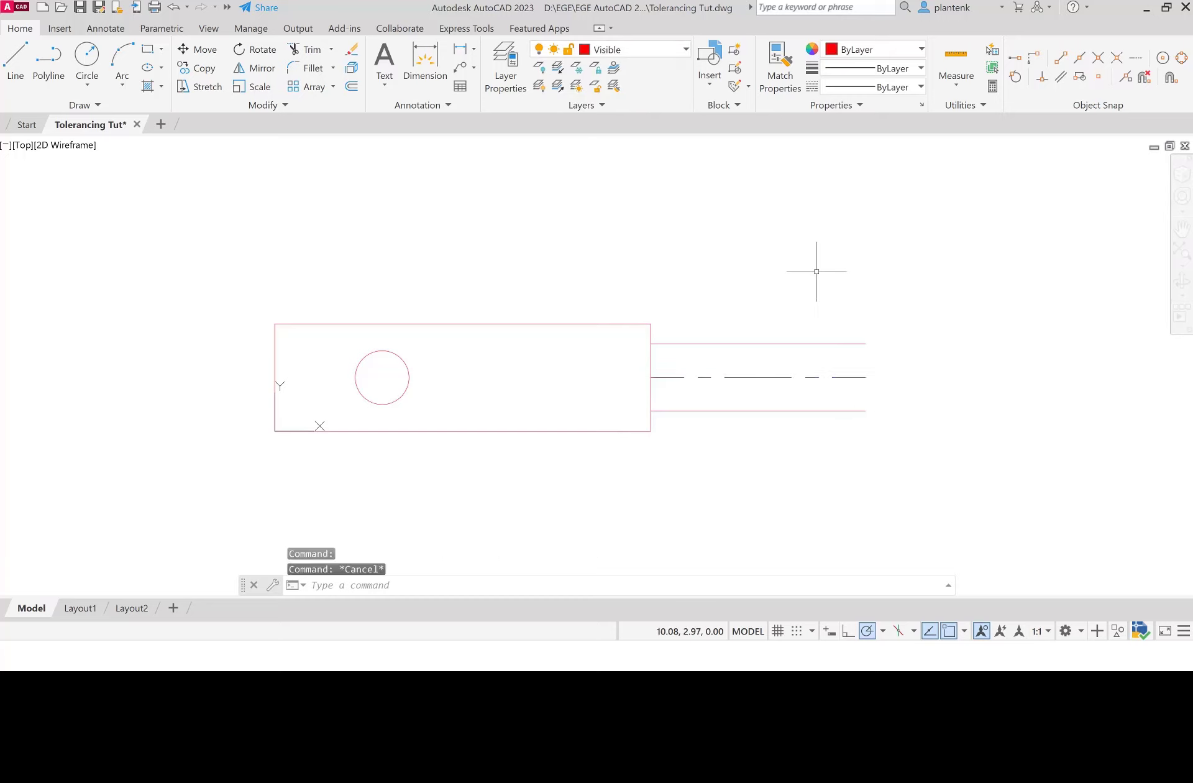
Close the shaft's free end with a vertical line joining the right endpoints of the two offset lines.
click(16, 59)
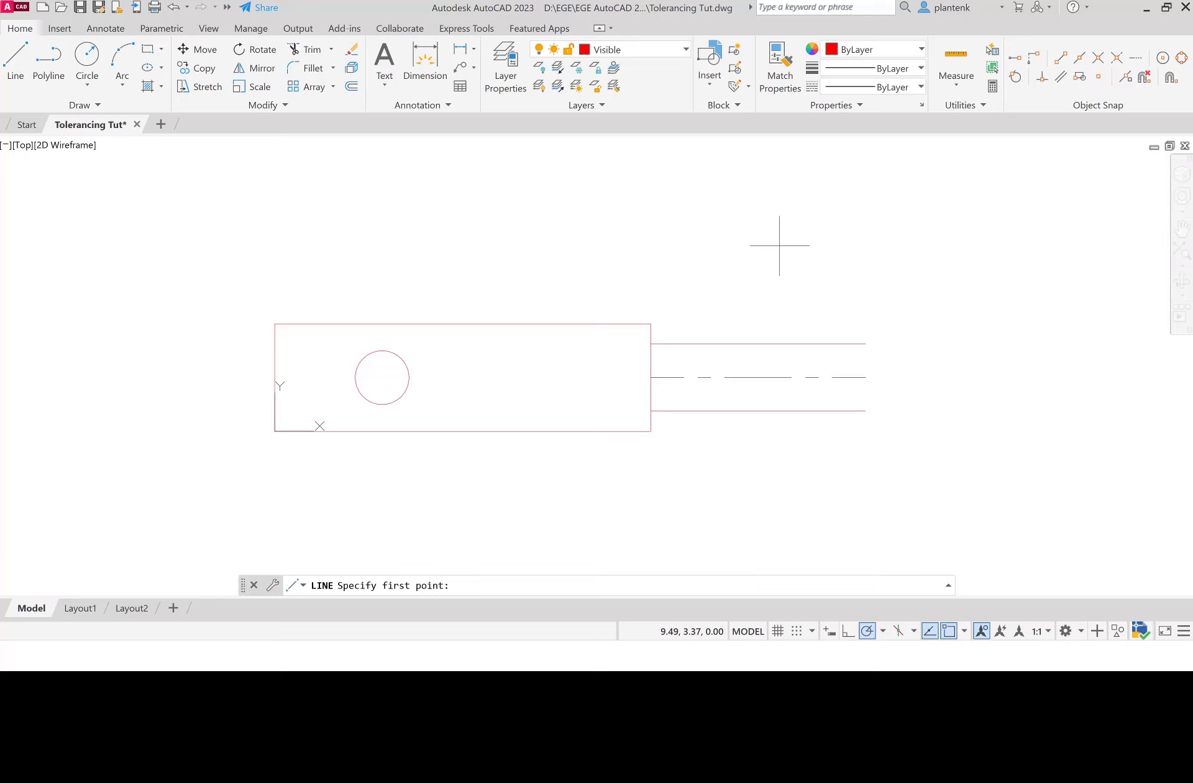
click(866, 344)
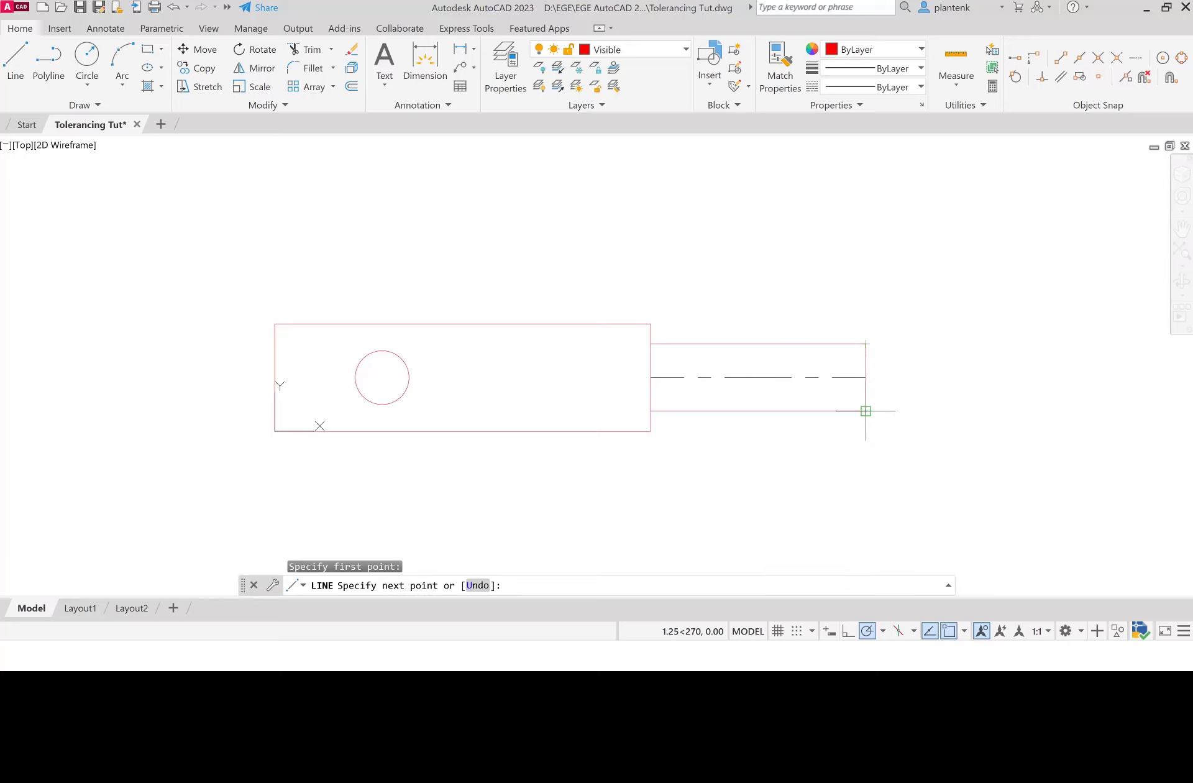
click(866, 411)
key(Return)
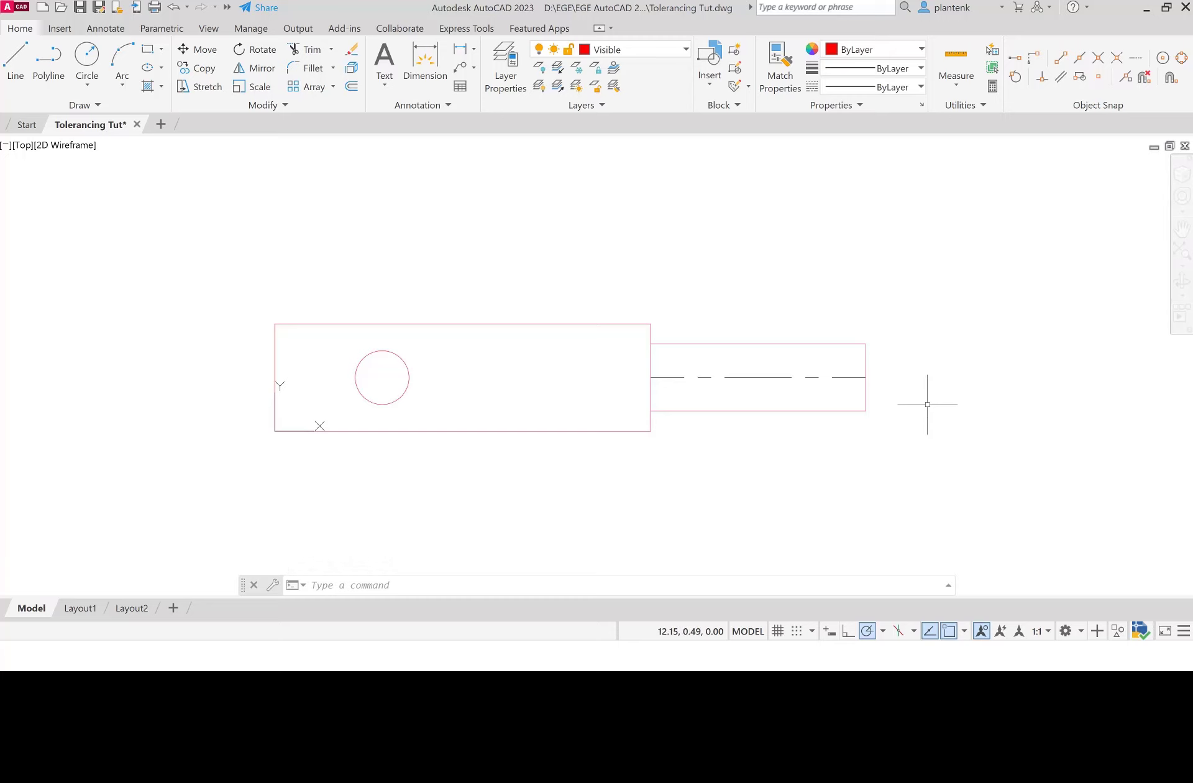
Draw a rectangle 2 long and 2 wide to the right of the shaft, aligned with the large rectangle's bottom edge.
middle_drag(927, 405, 738, 399)
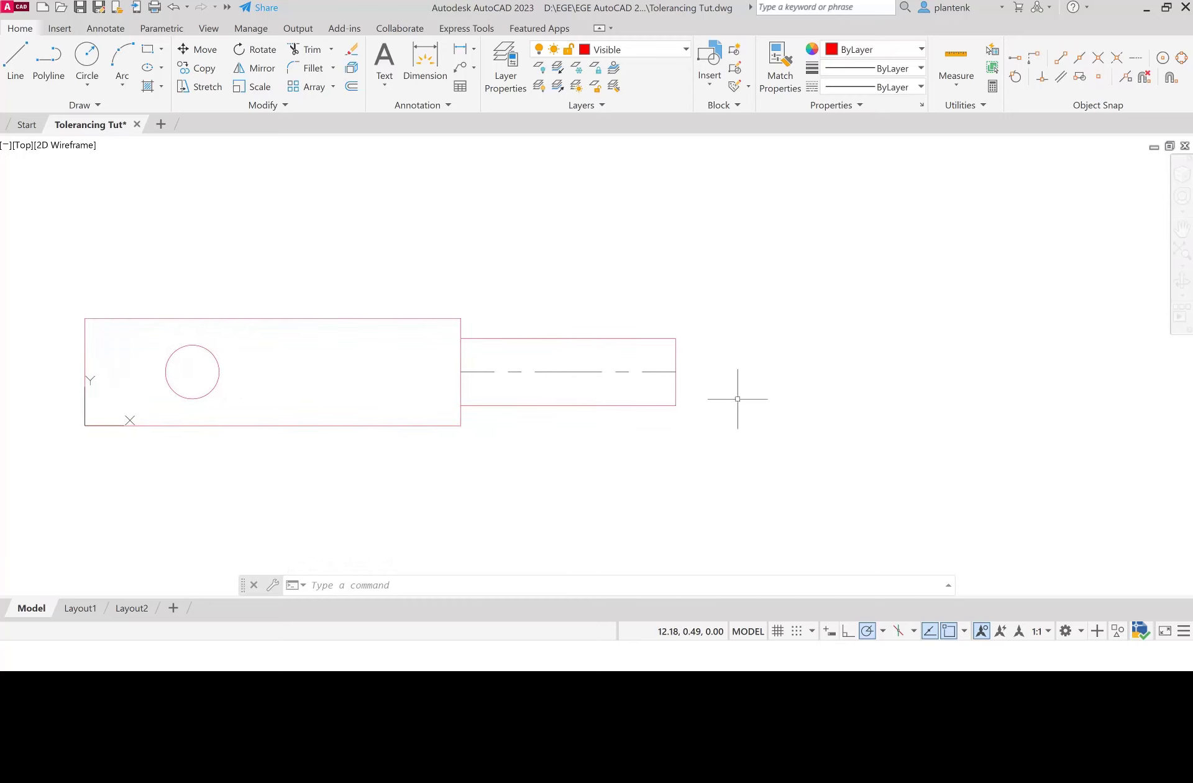
click(15, 59)
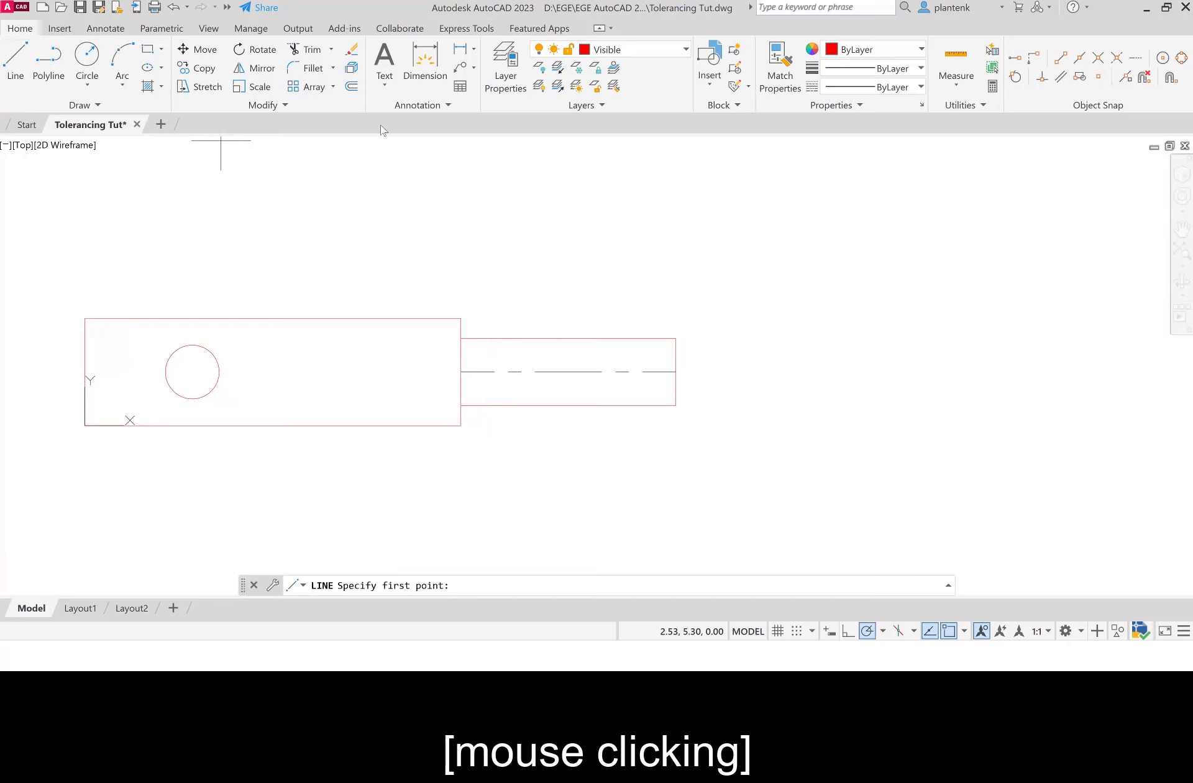
key(Escape)
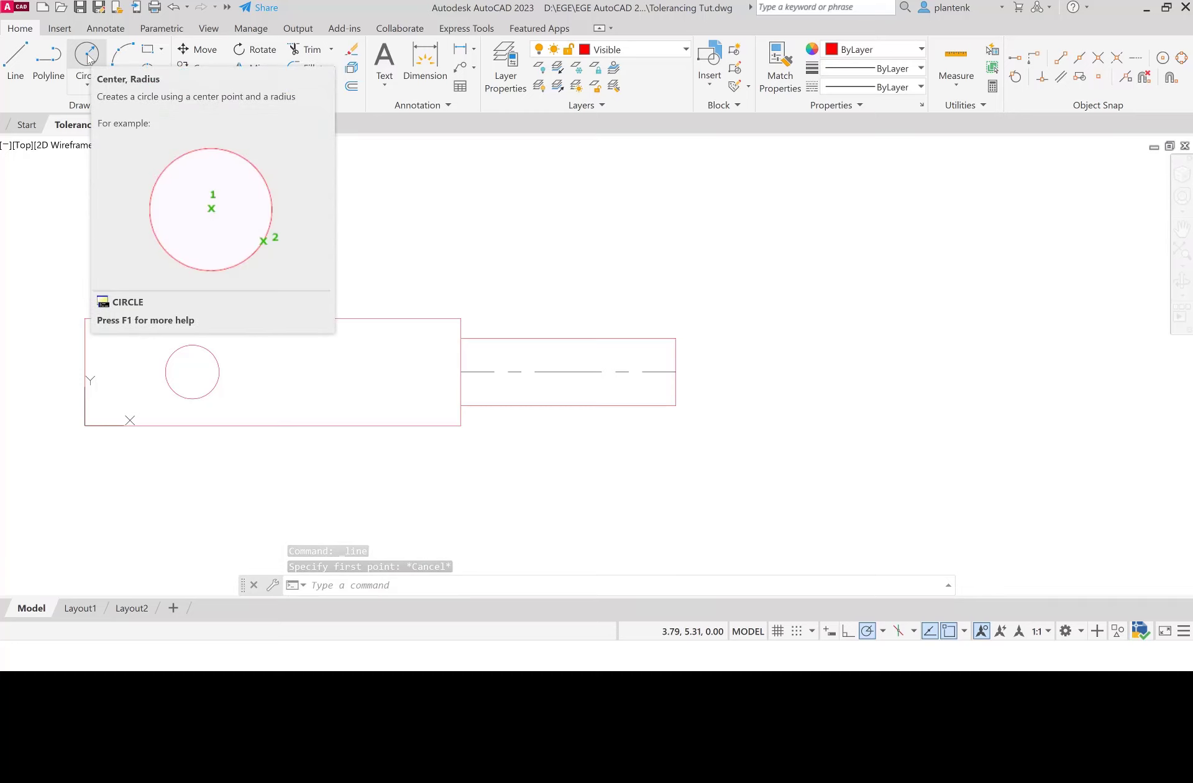
click(147, 49)
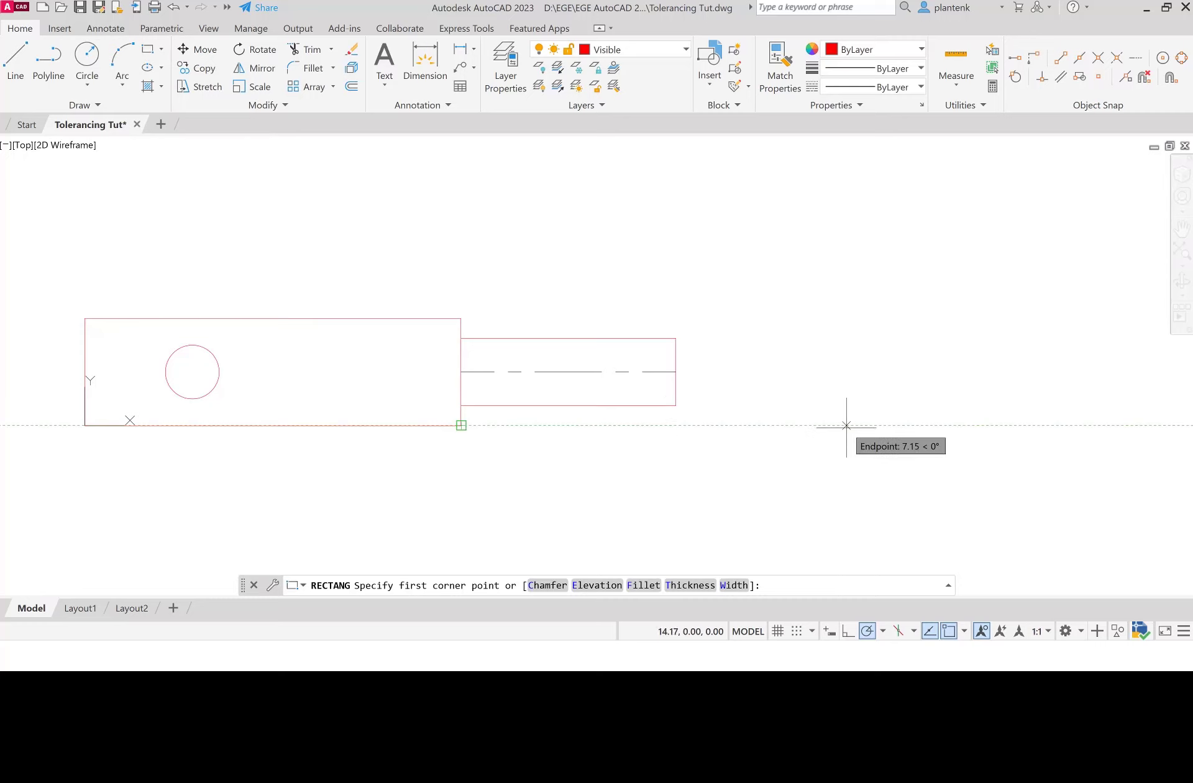
click(864, 425)
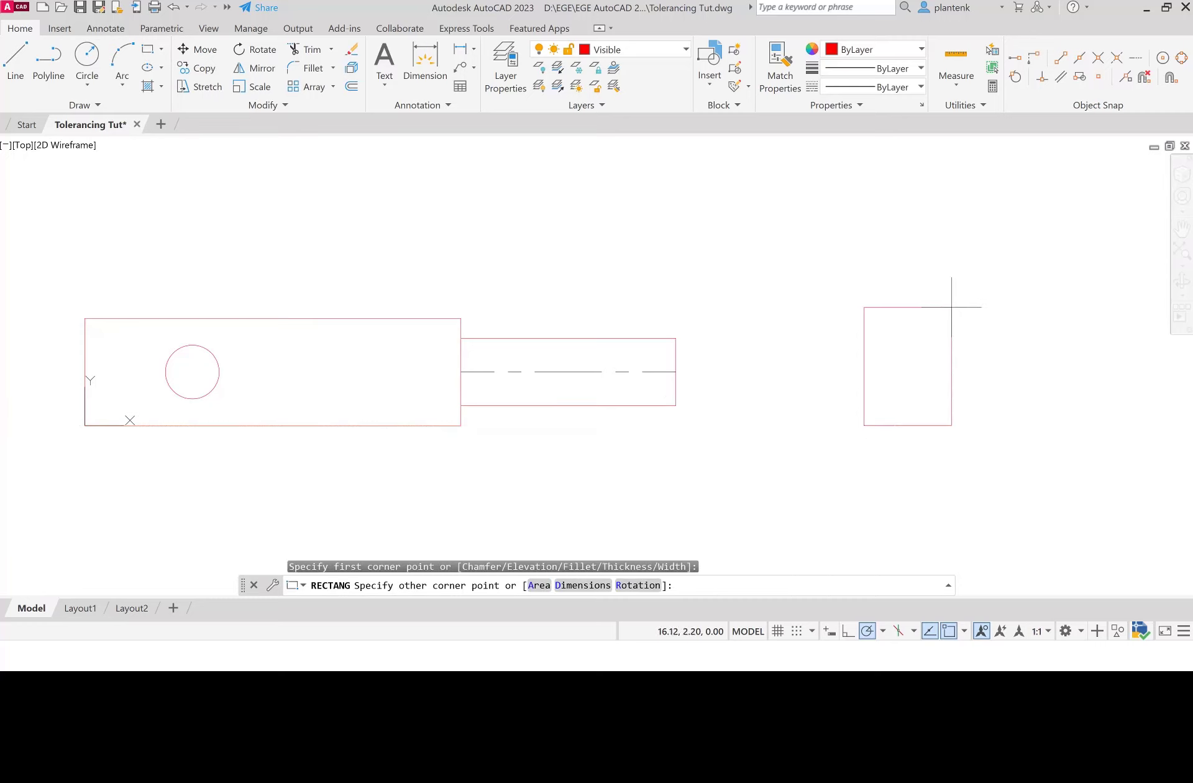
text(d)
key(Return)
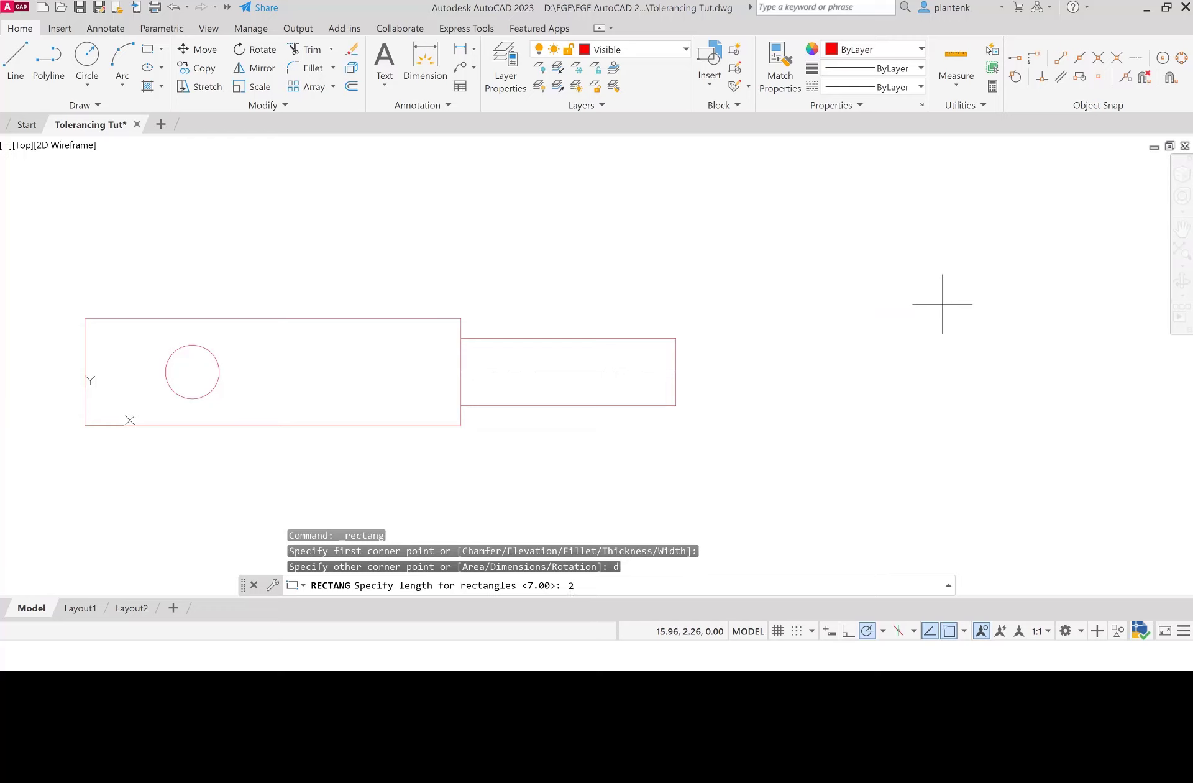
text(2)
key(Return)
key(Return)
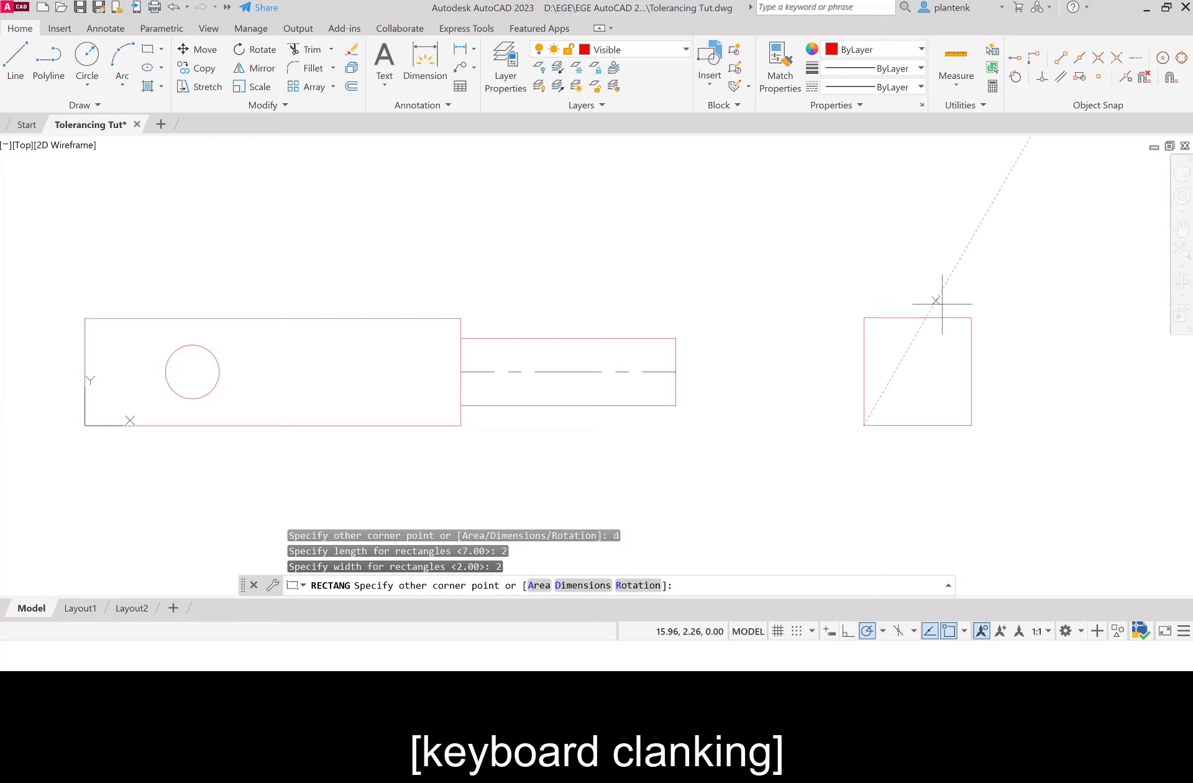
click(951, 355)
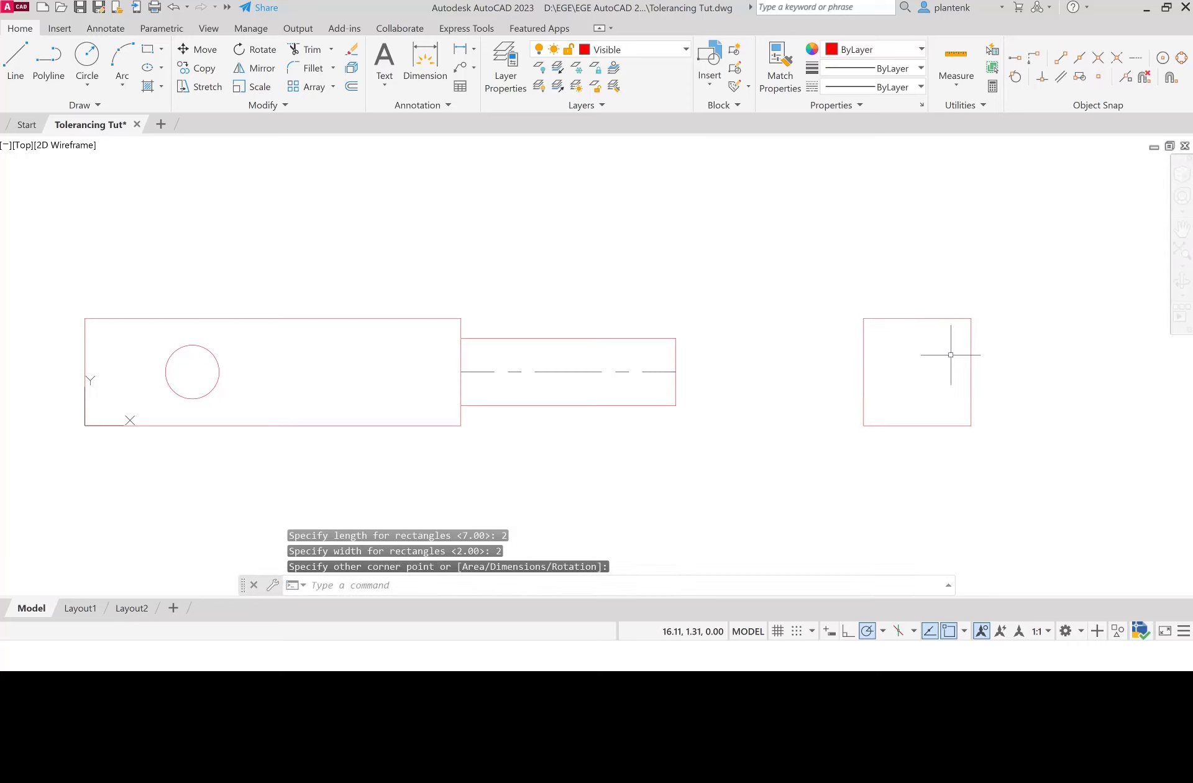
Move the UCS origin to the square's lower-left corner, keeping the axis directions.
text(ucs)
key(Return)
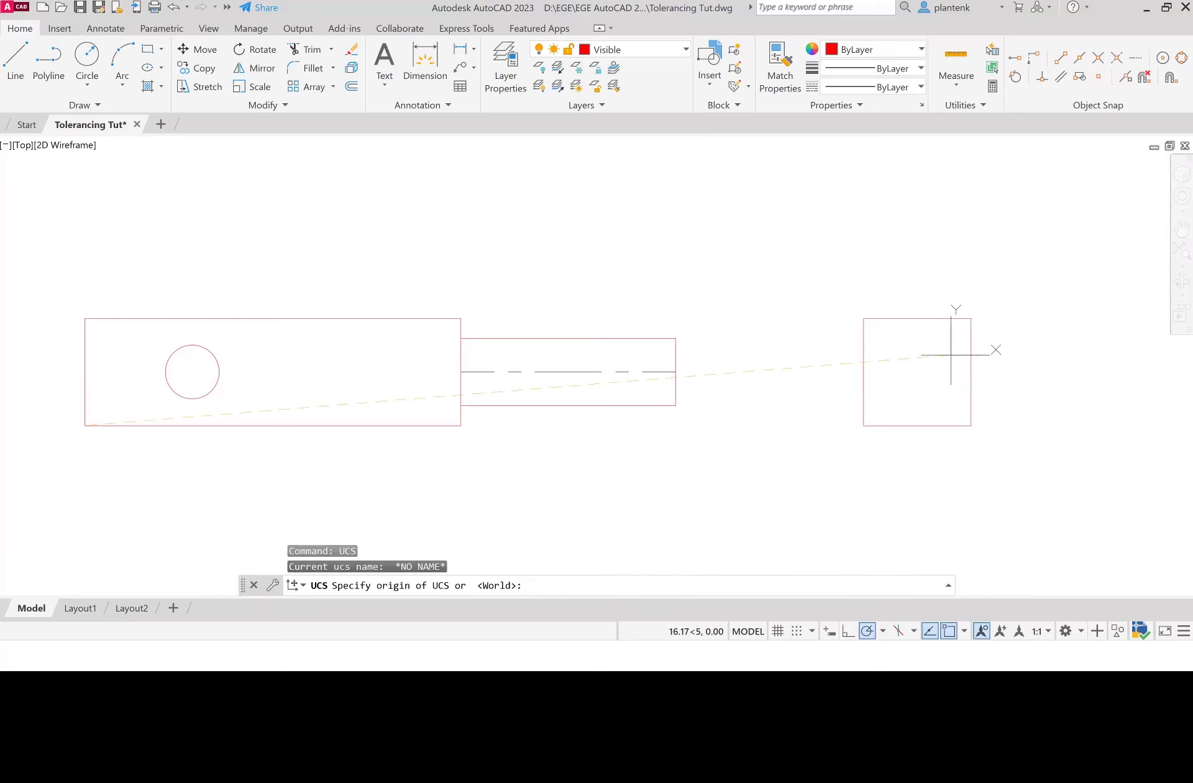
click(864, 425)
key(Return)
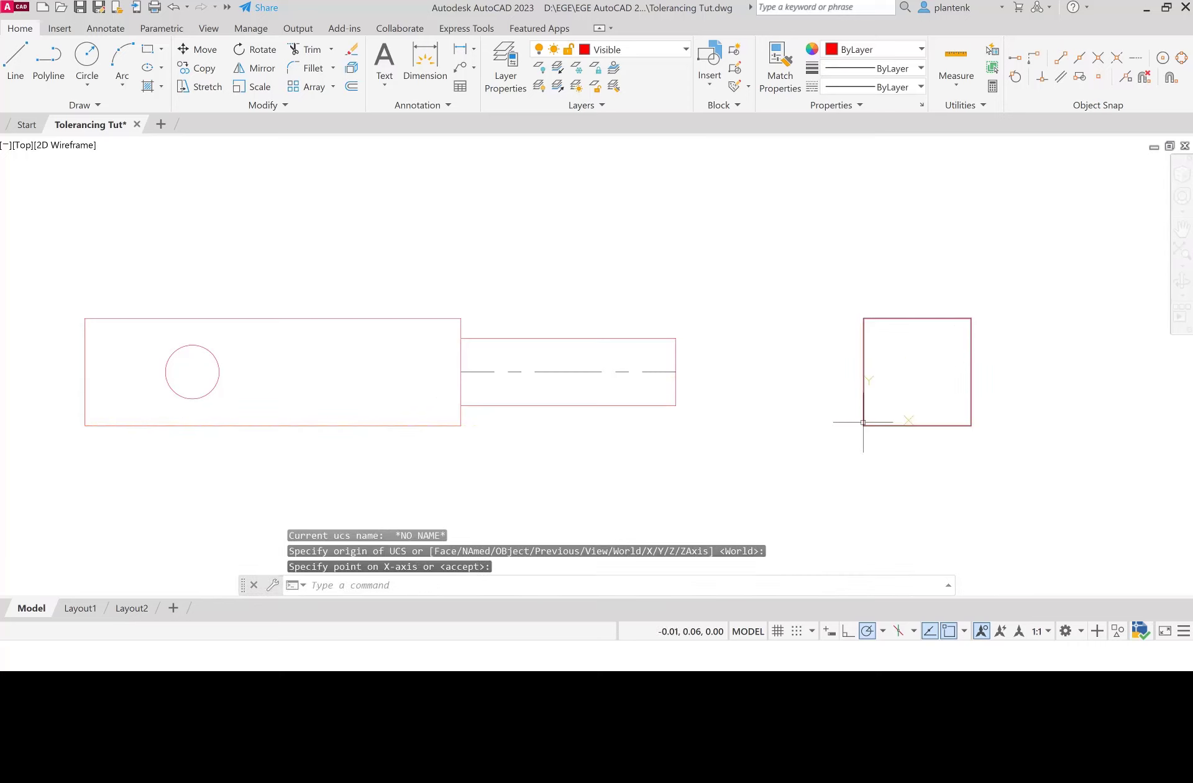
Draw a circle of radius .625 centred at 1,1 inside the square.
text(c)
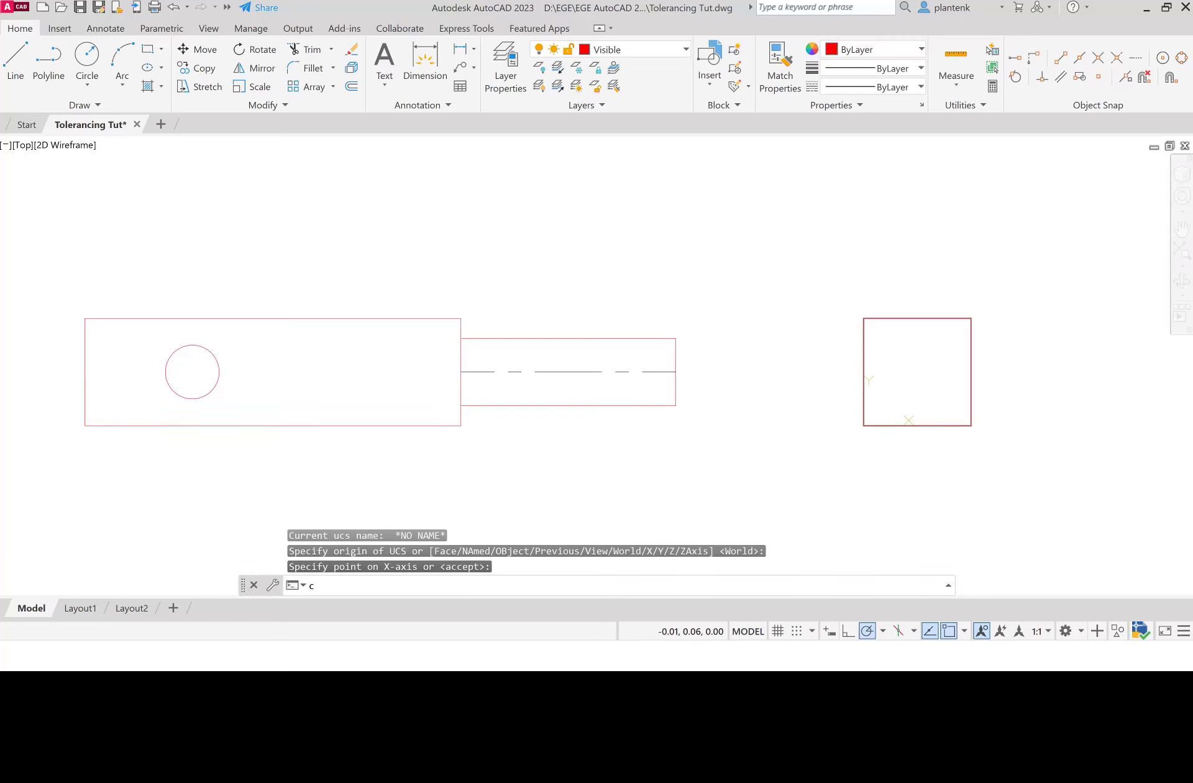
key(Return)
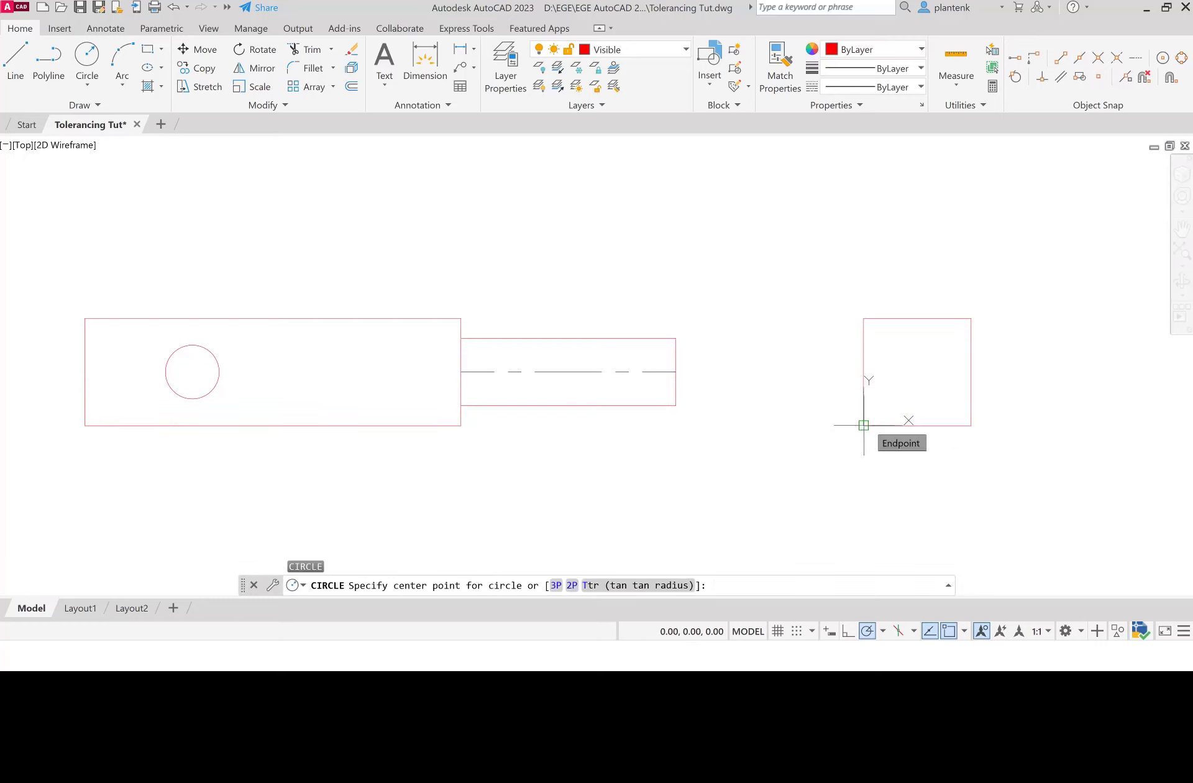
key(Return)
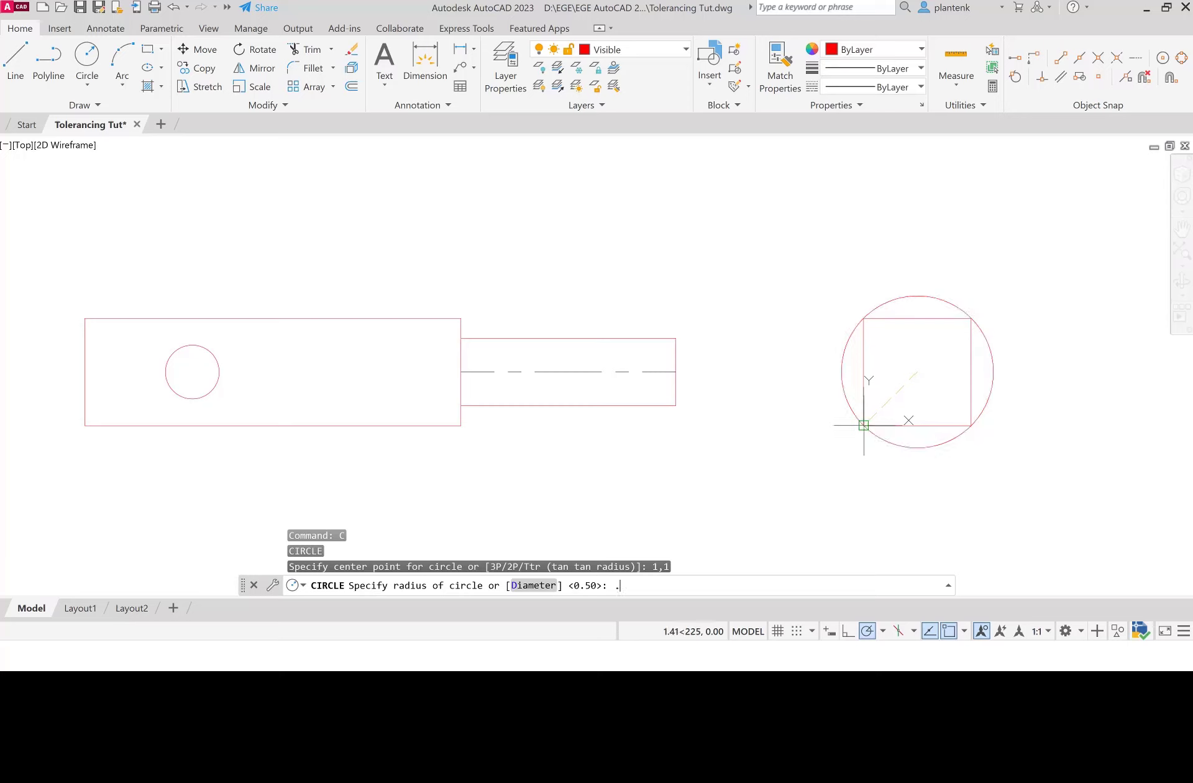
text(.625)
key(Return)
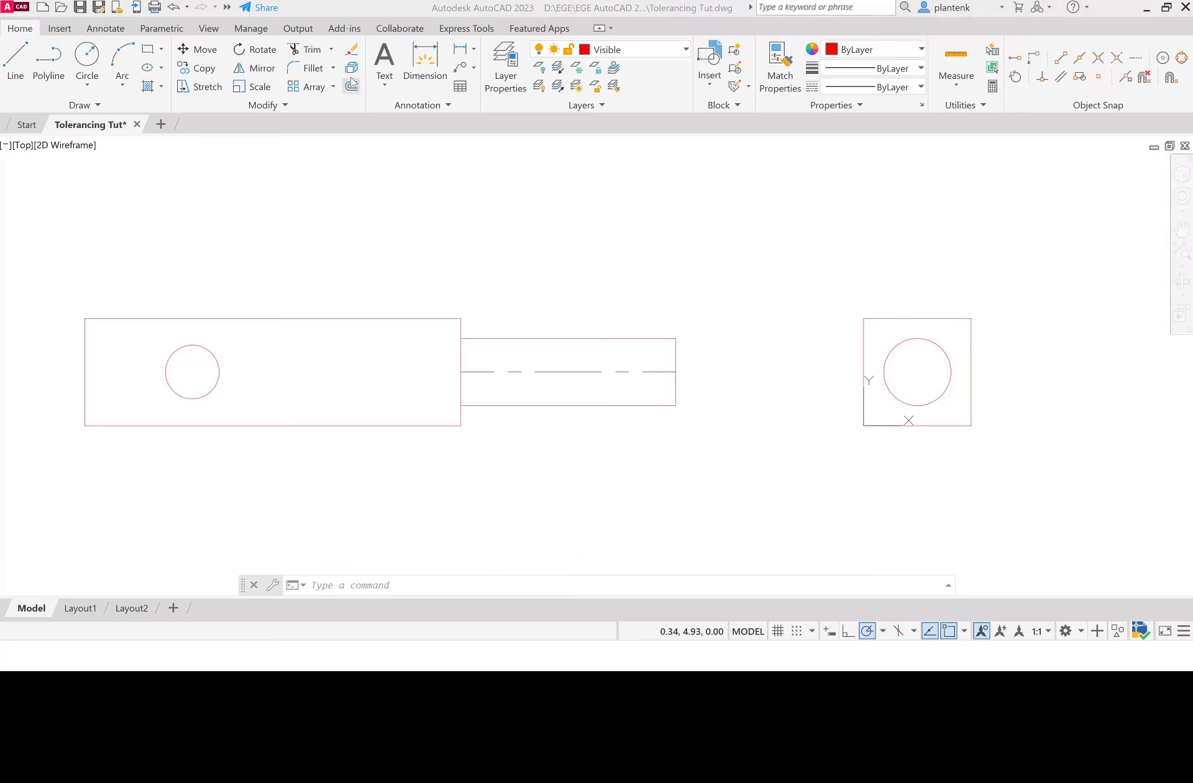
Chamfer the upper corner of the shaft's free end with both chamfer distances set to .12.
click(333, 71)
click(333, 71)
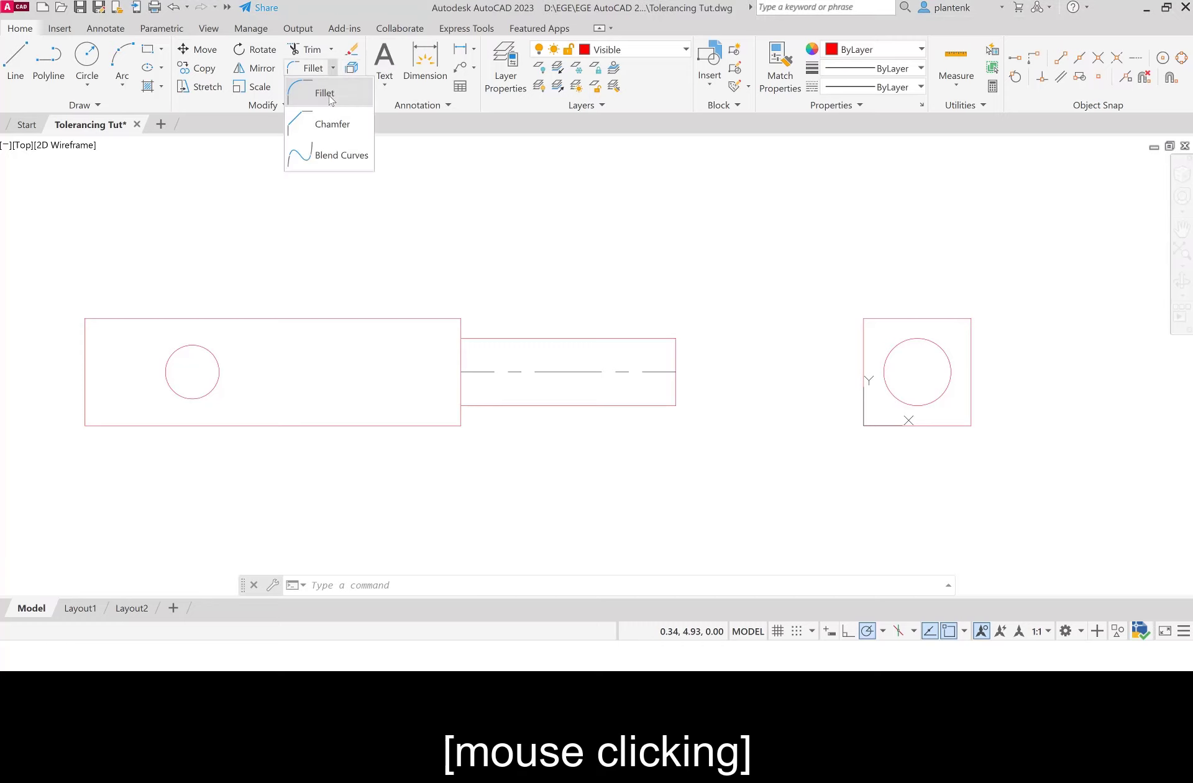
click(327, 123)
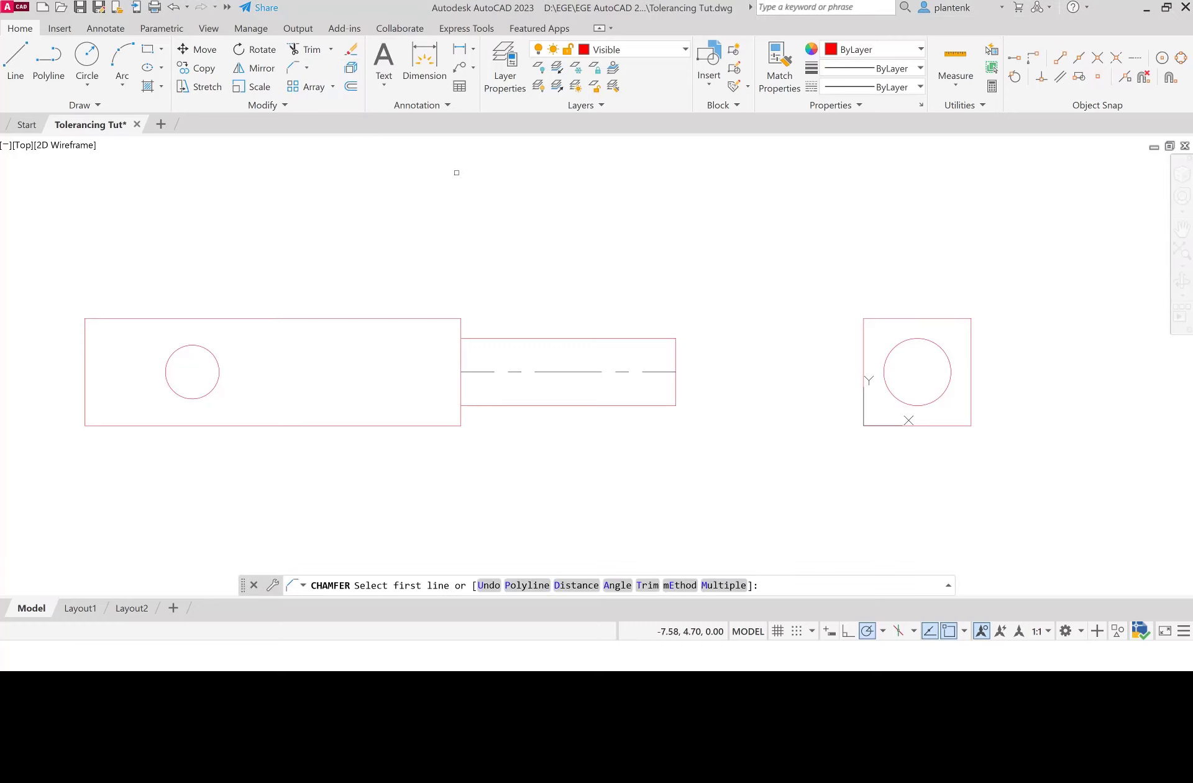
text(d)
key(Return)
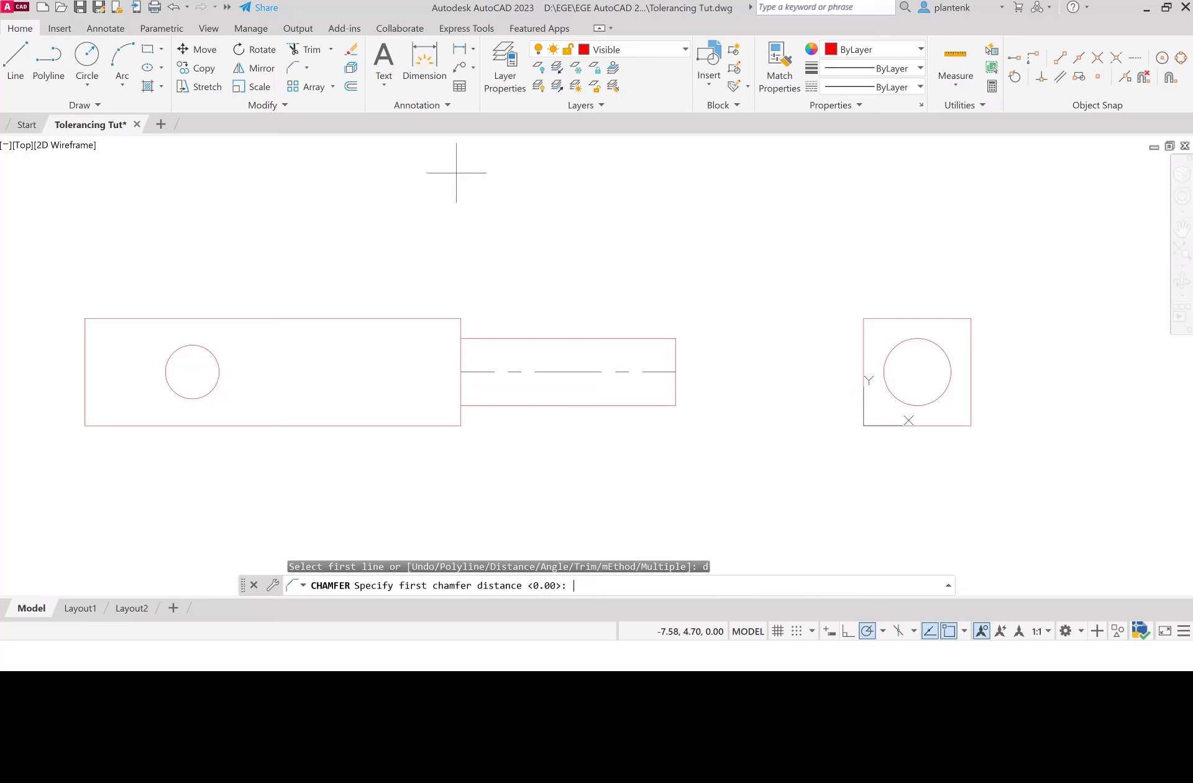
text(.12)
key(Return)
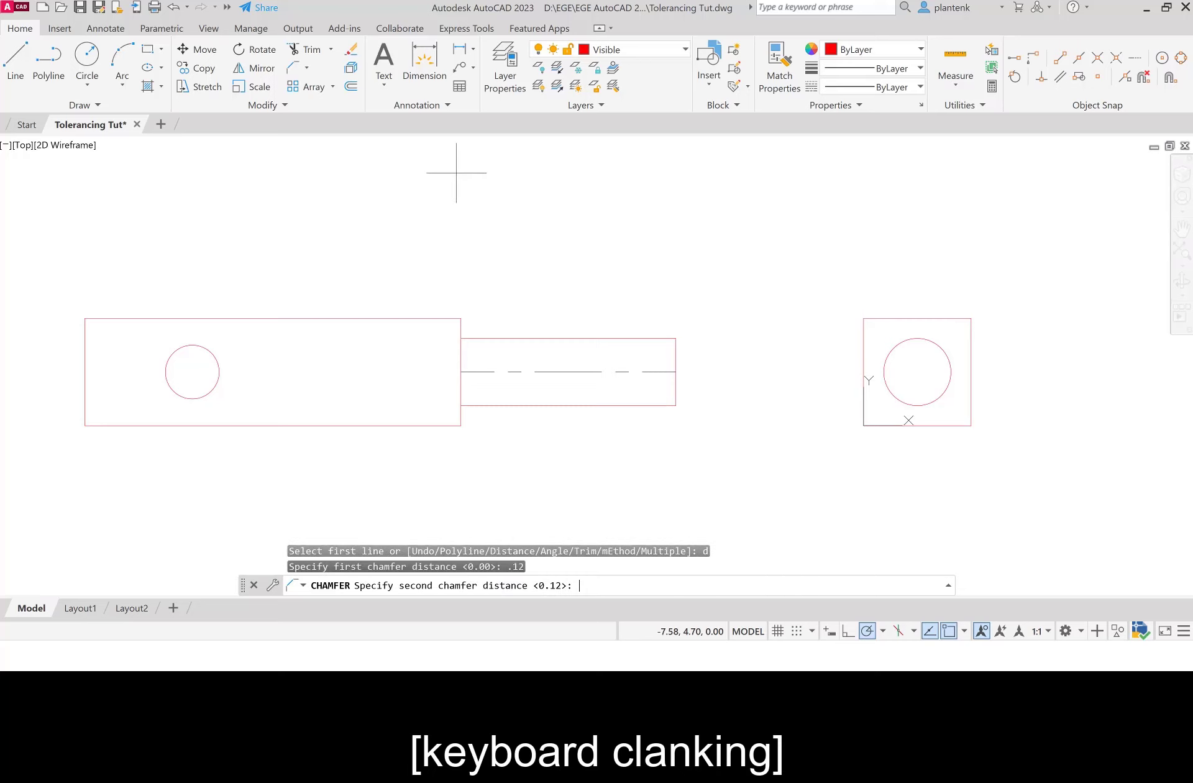
key(Return)
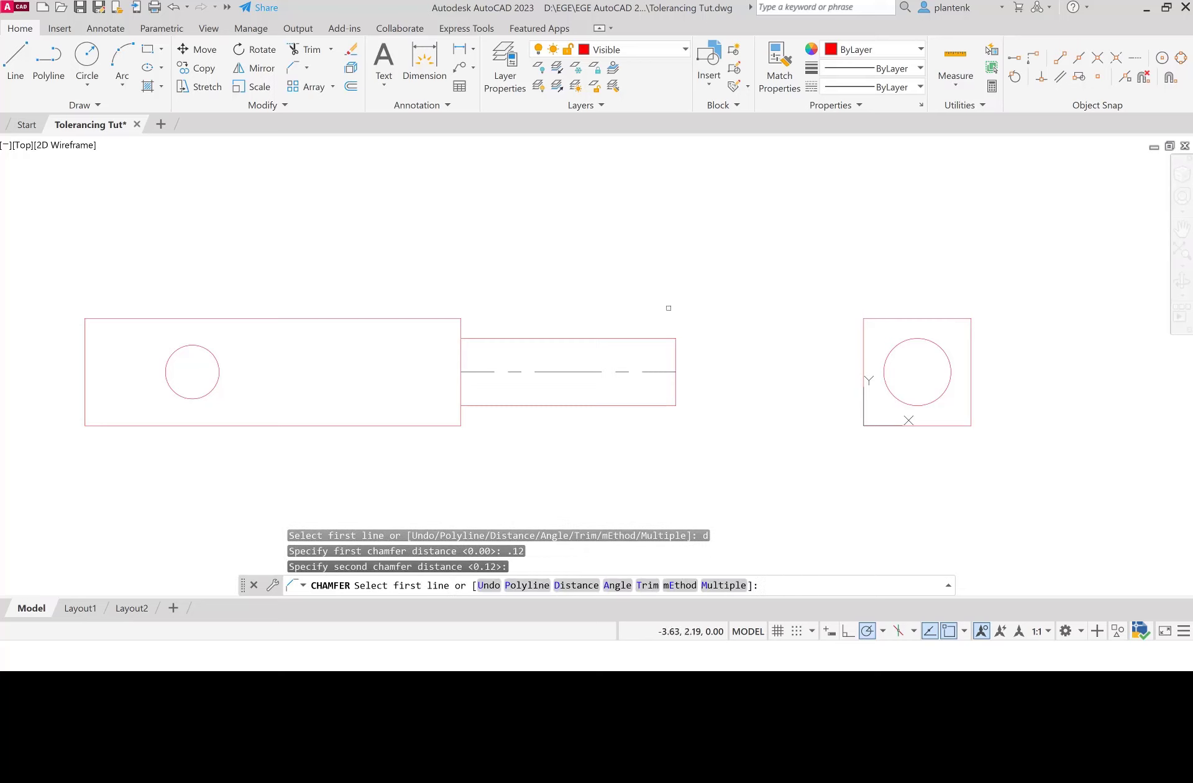
click(671, 340)
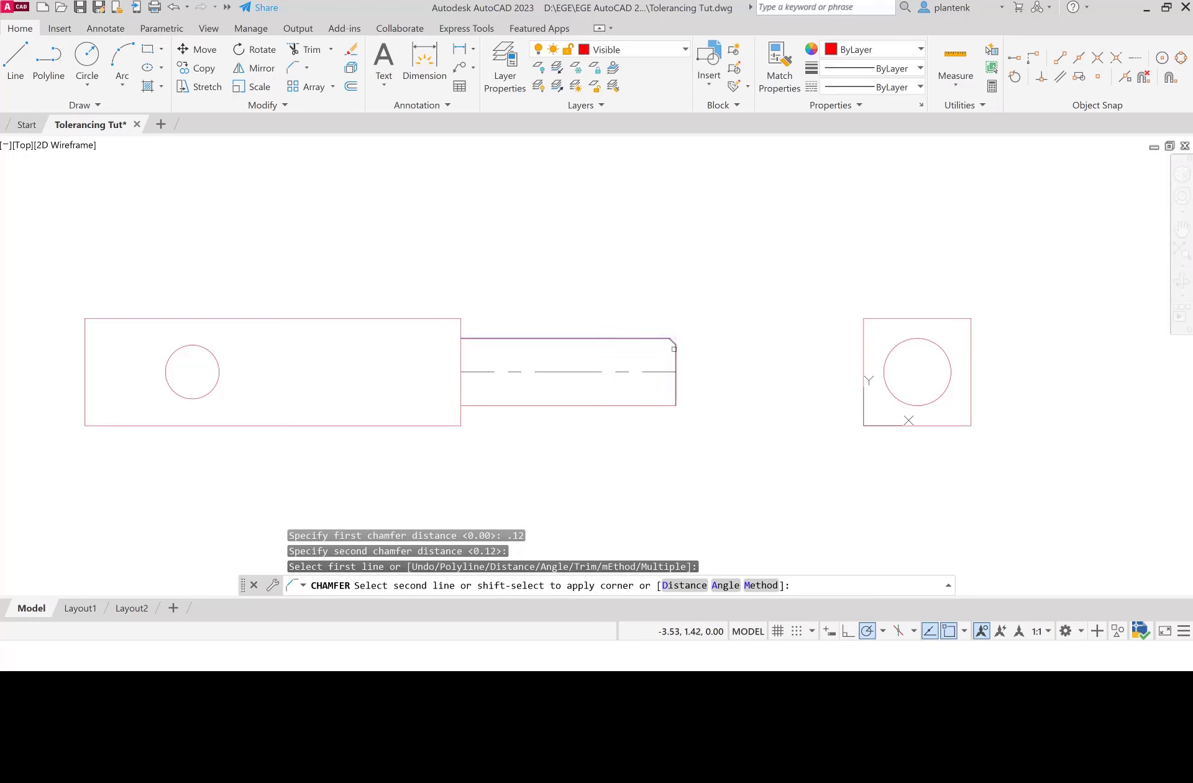
click(674, 348)
Chamfer the lower corner of the shaft's free end with the same distances.
key(Return)
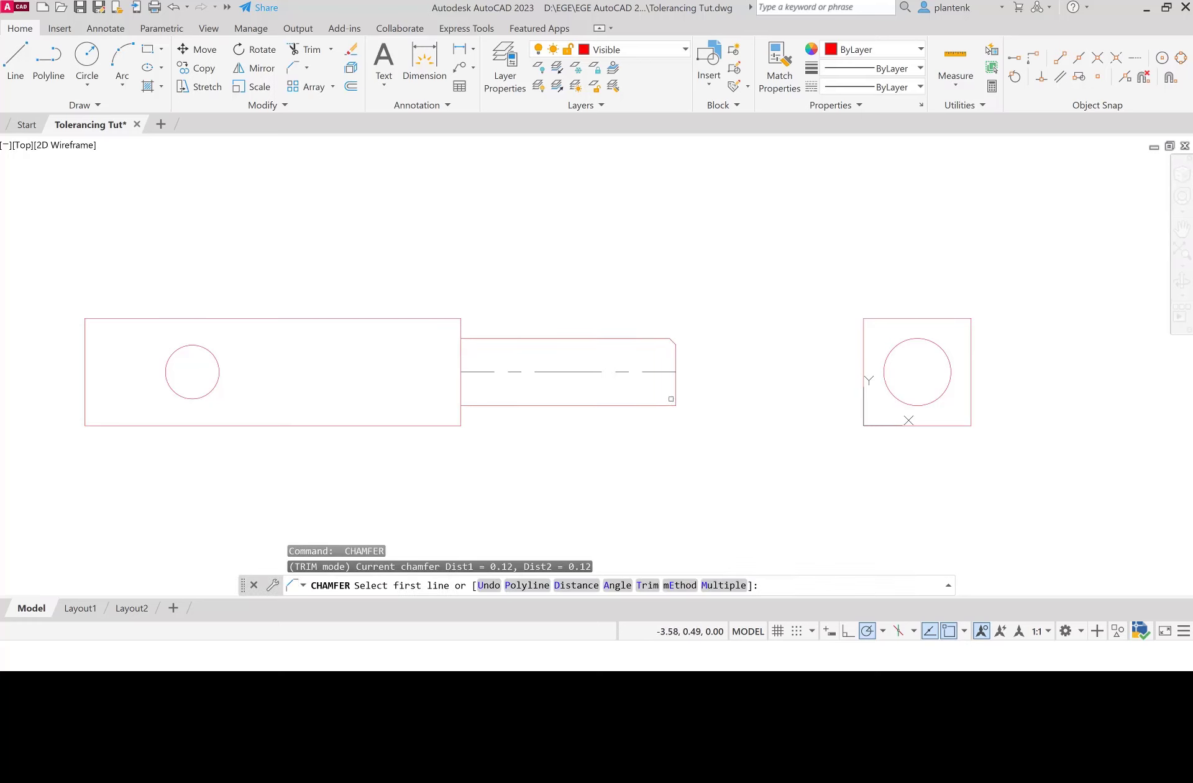
click(675, 395)
click(670, 404)
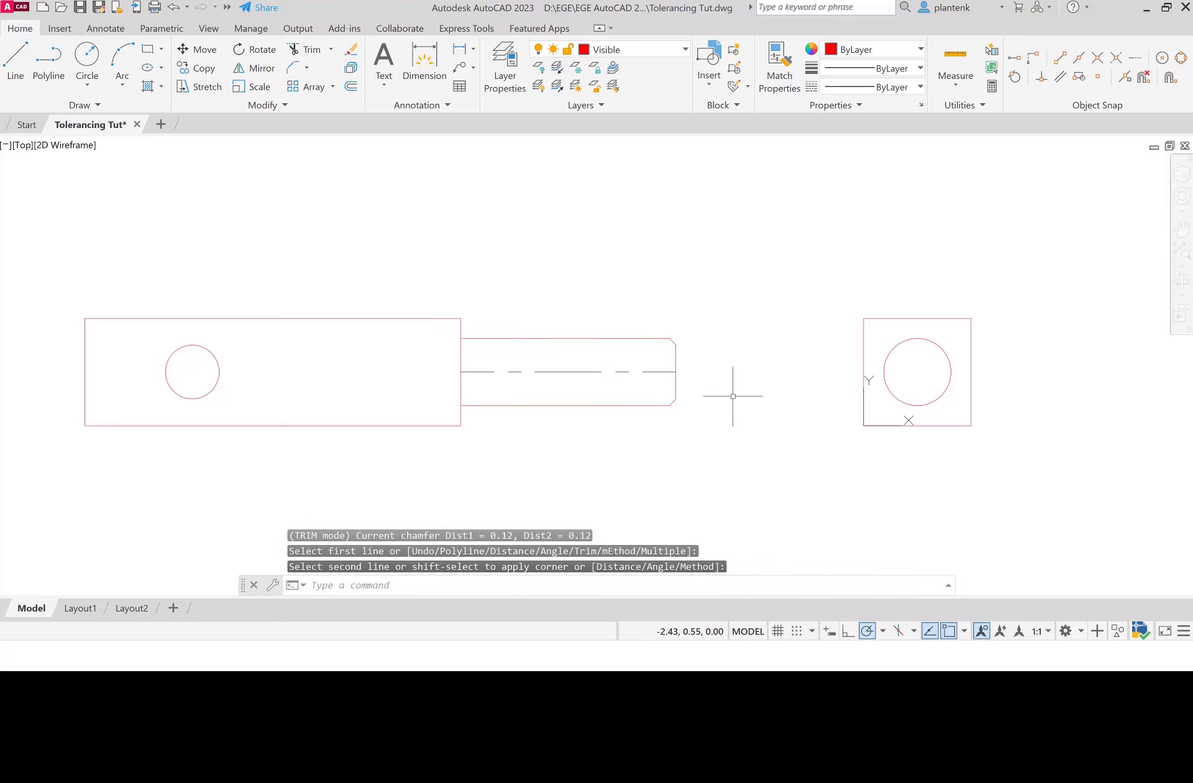
Draw a vertical line across the shaft joining the inner endpoints of the two chamfers.
click(15, 59)
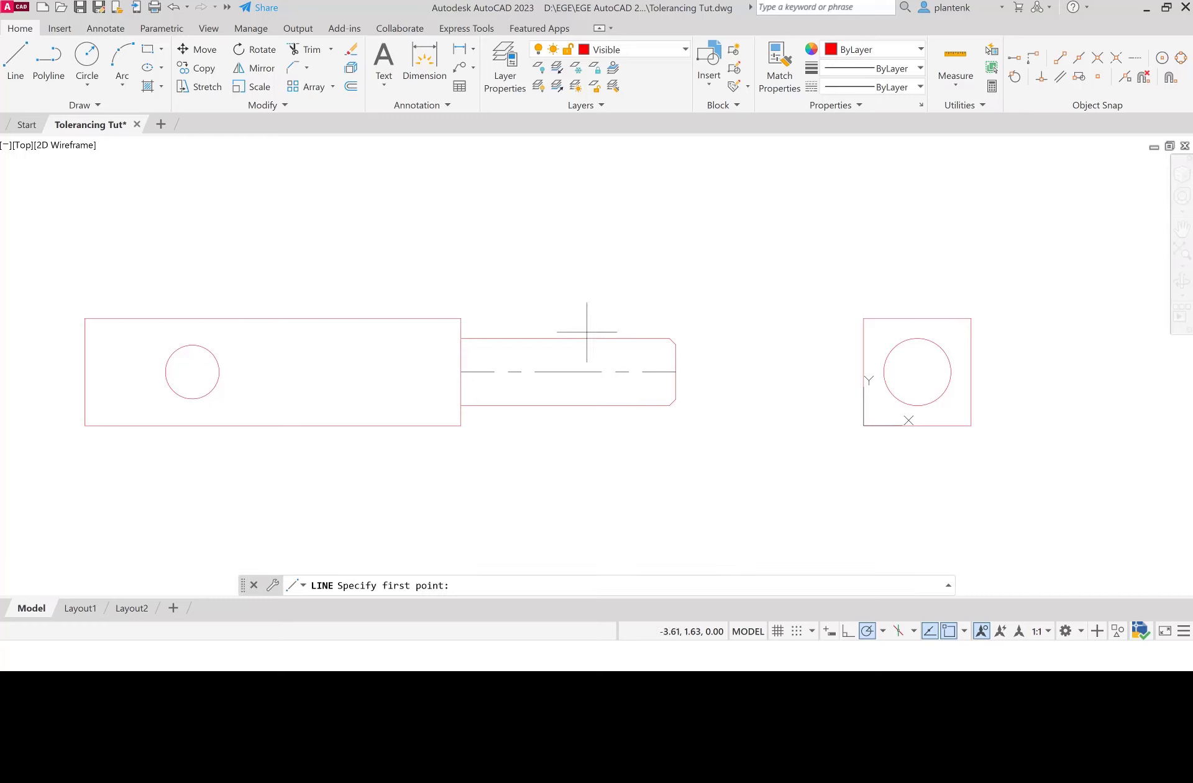
click(669, 338)
click(669, 405)
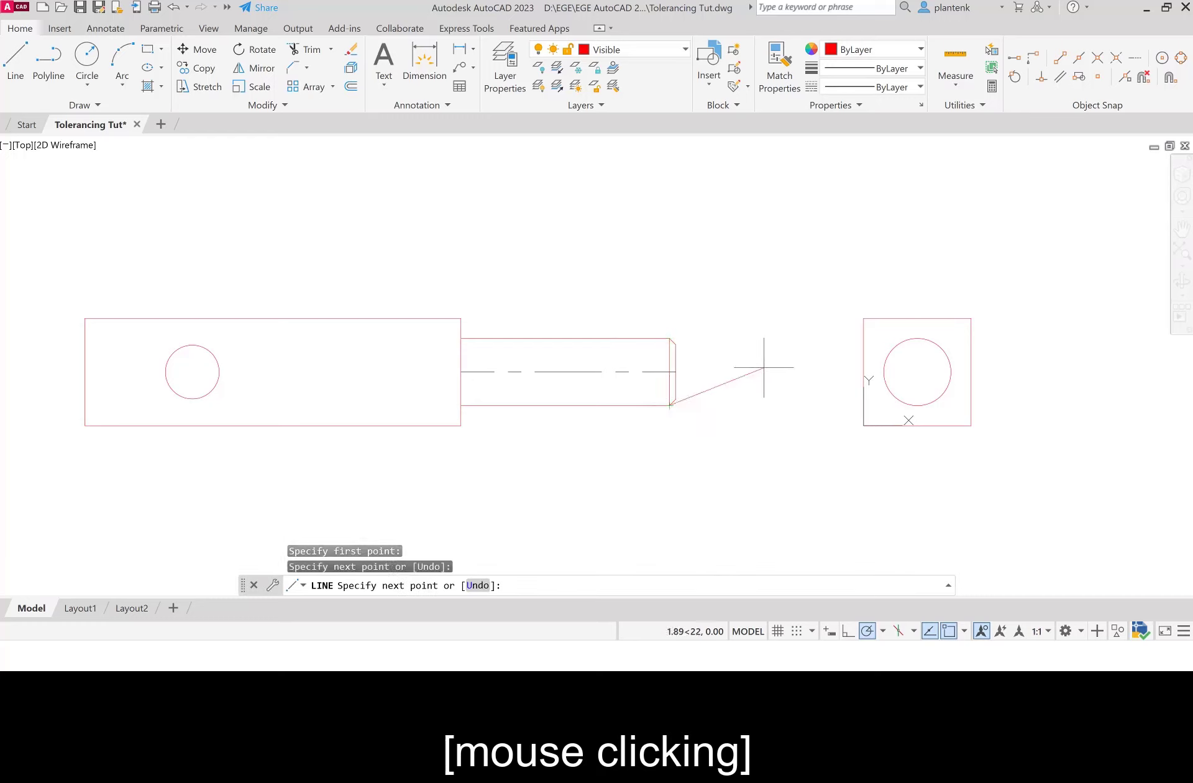
key(Return)
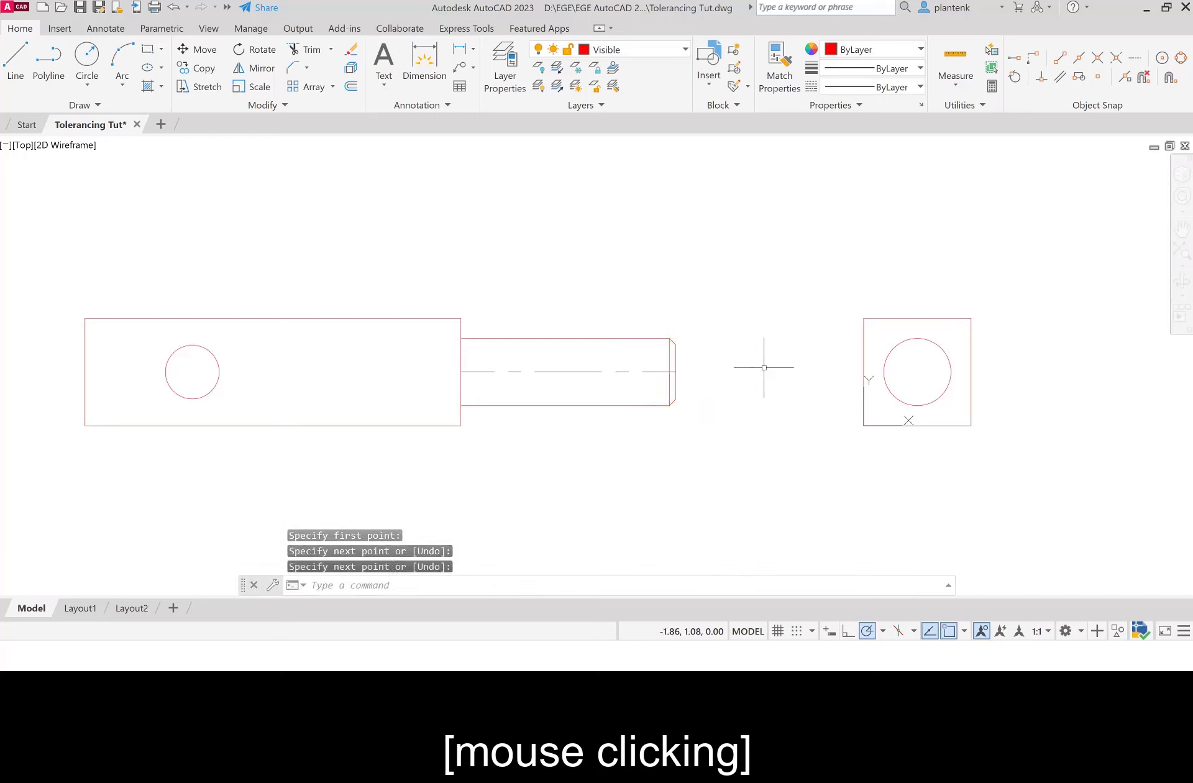
Draw a horizontal projection line from the lower chamfer's outer endpoint across the side view's circle.
click(24, 60)
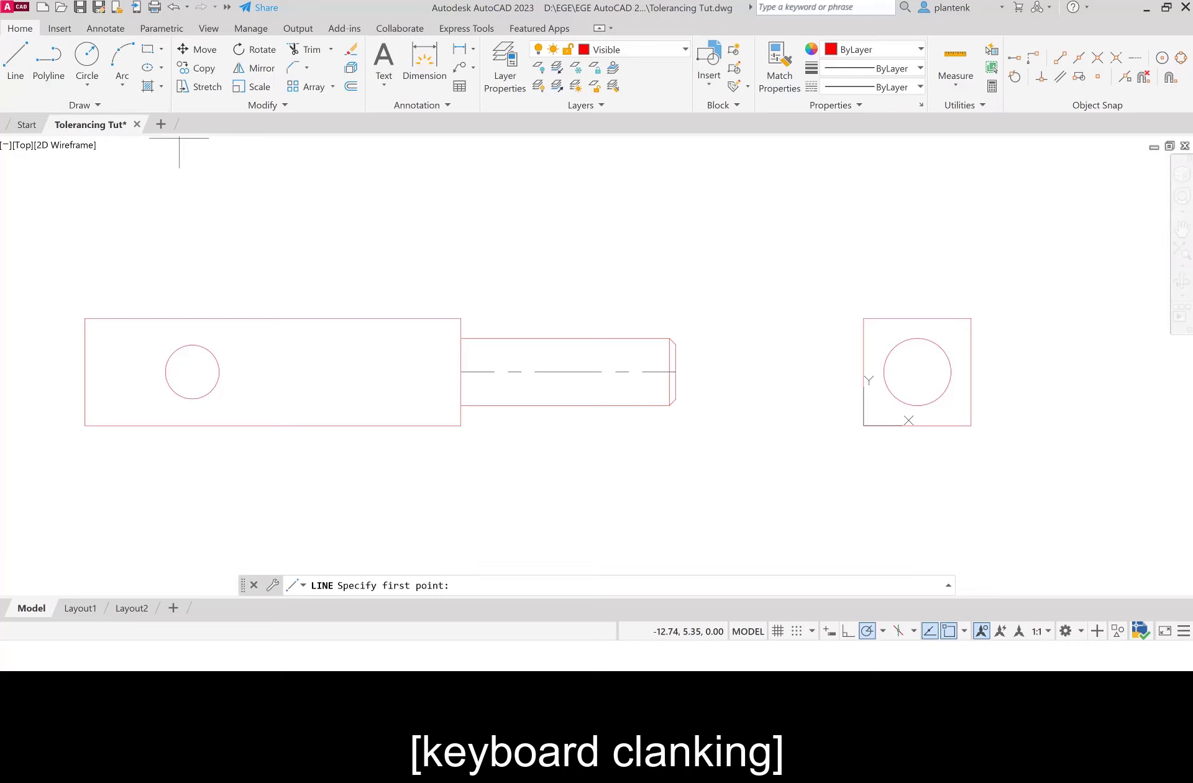
click(675, 399)
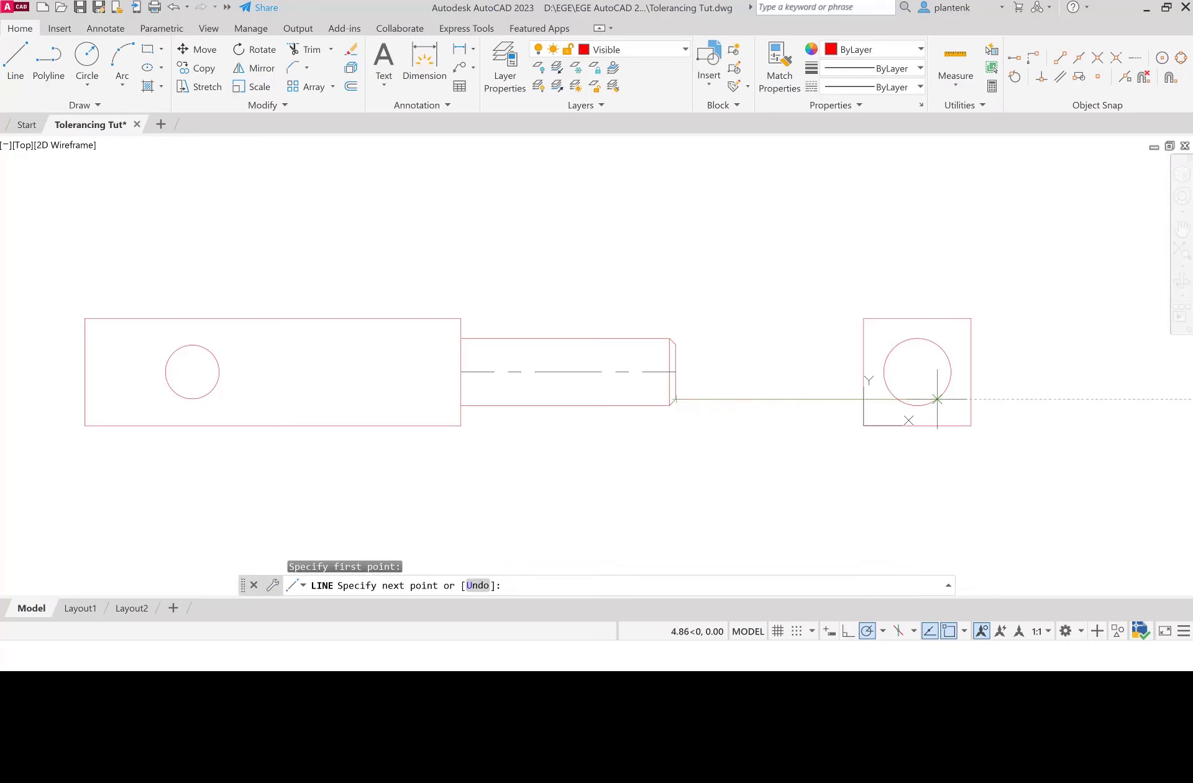
click(957, 399)
key(Return)
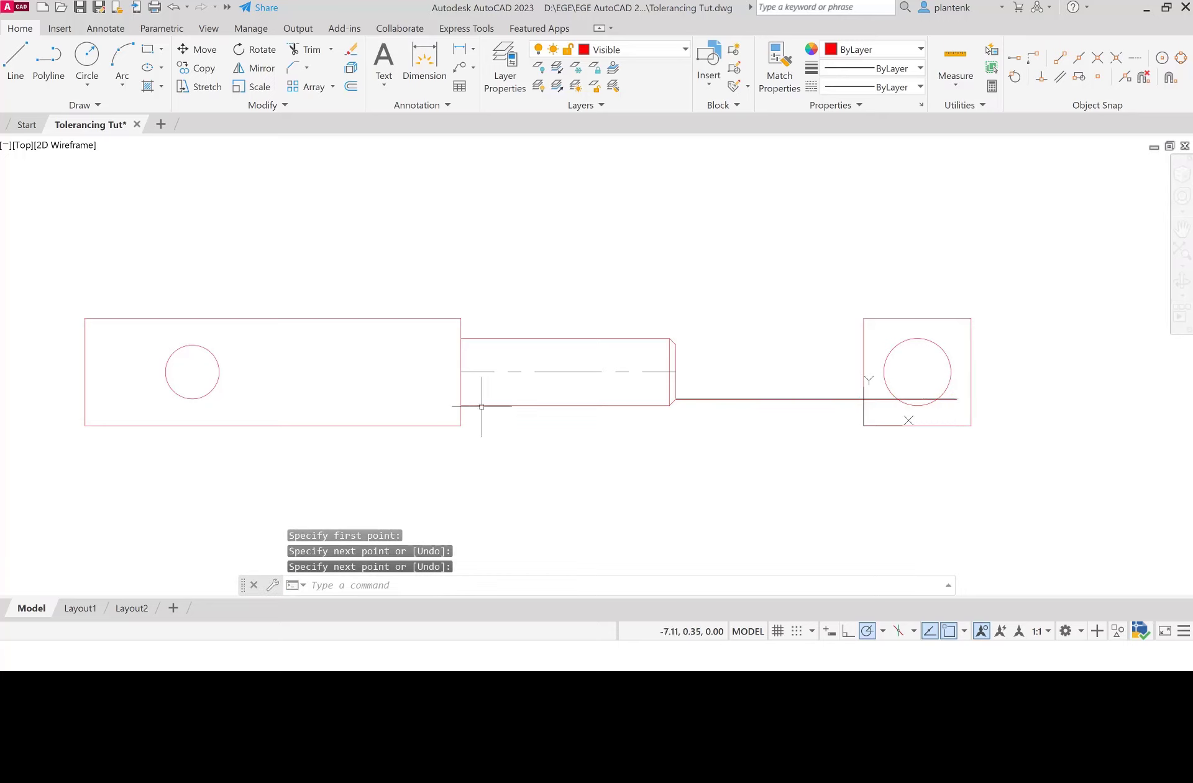
Draw a smaller circle concentric with the side view's circle, sized to the projection line, and erase the projection line.
click(87, 57)
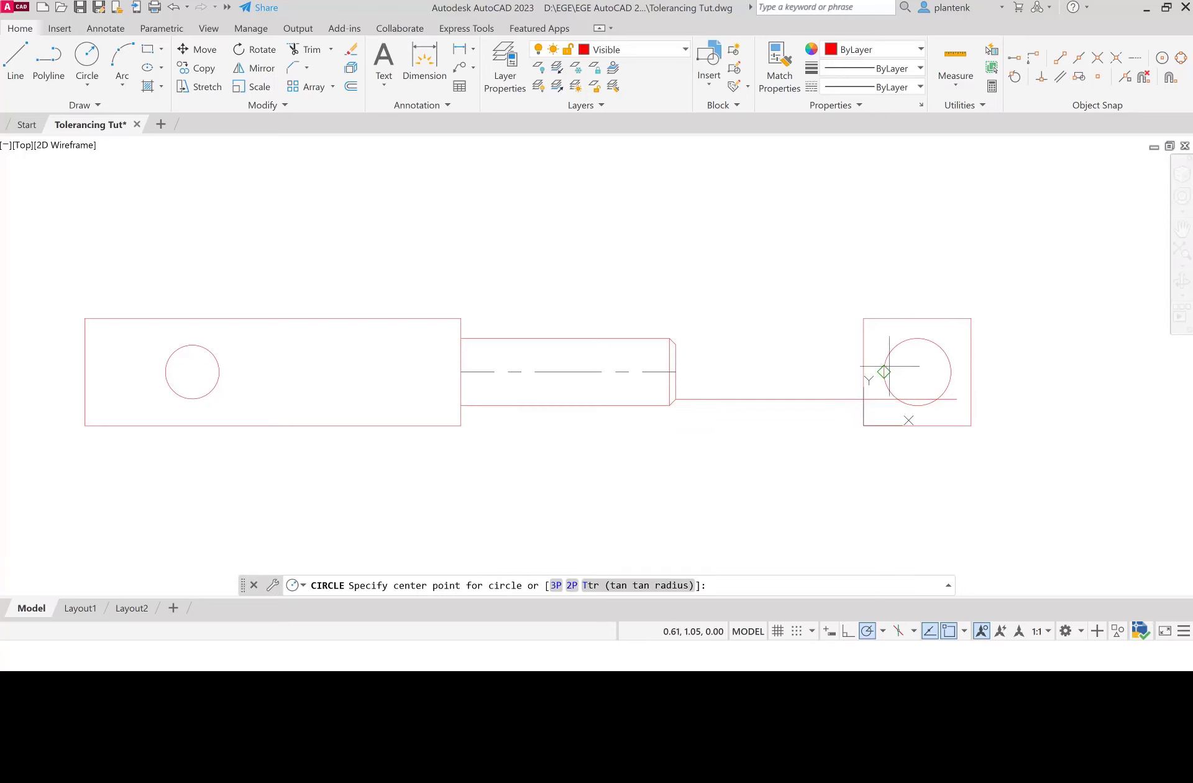
click(1162, 58)
click(918, 371)
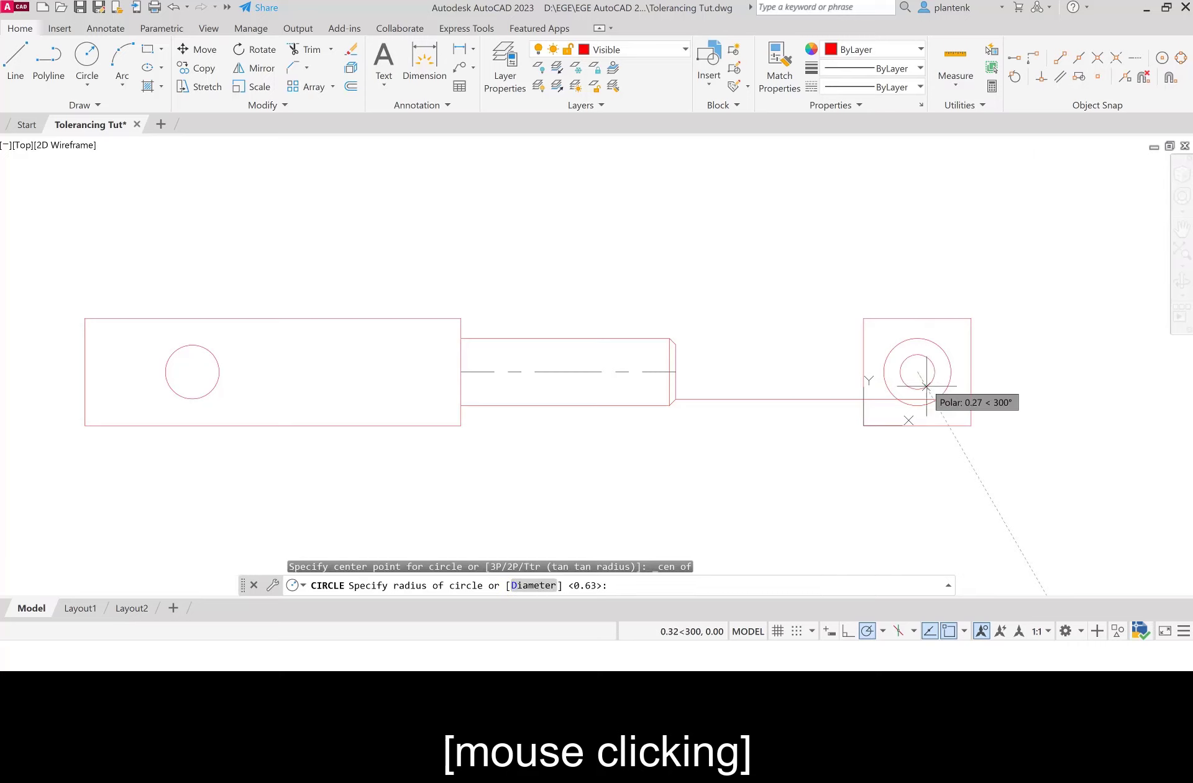
click(909, 396)
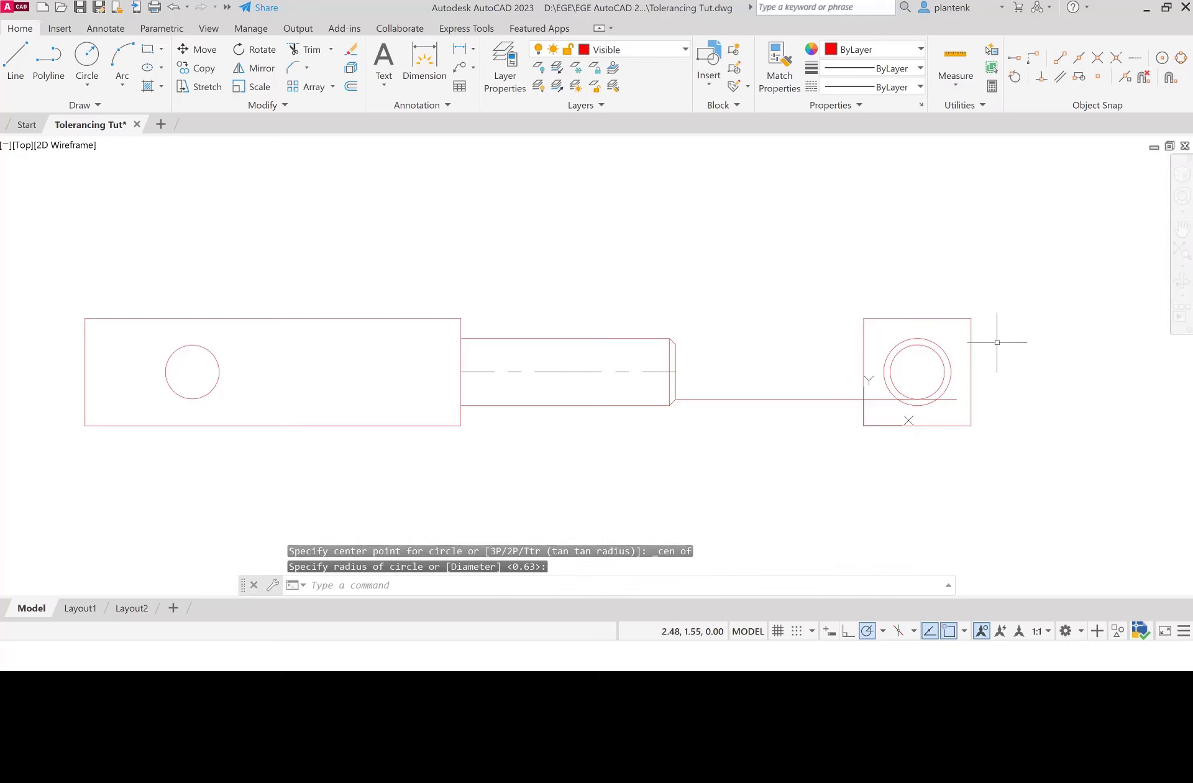
click(786, 399)
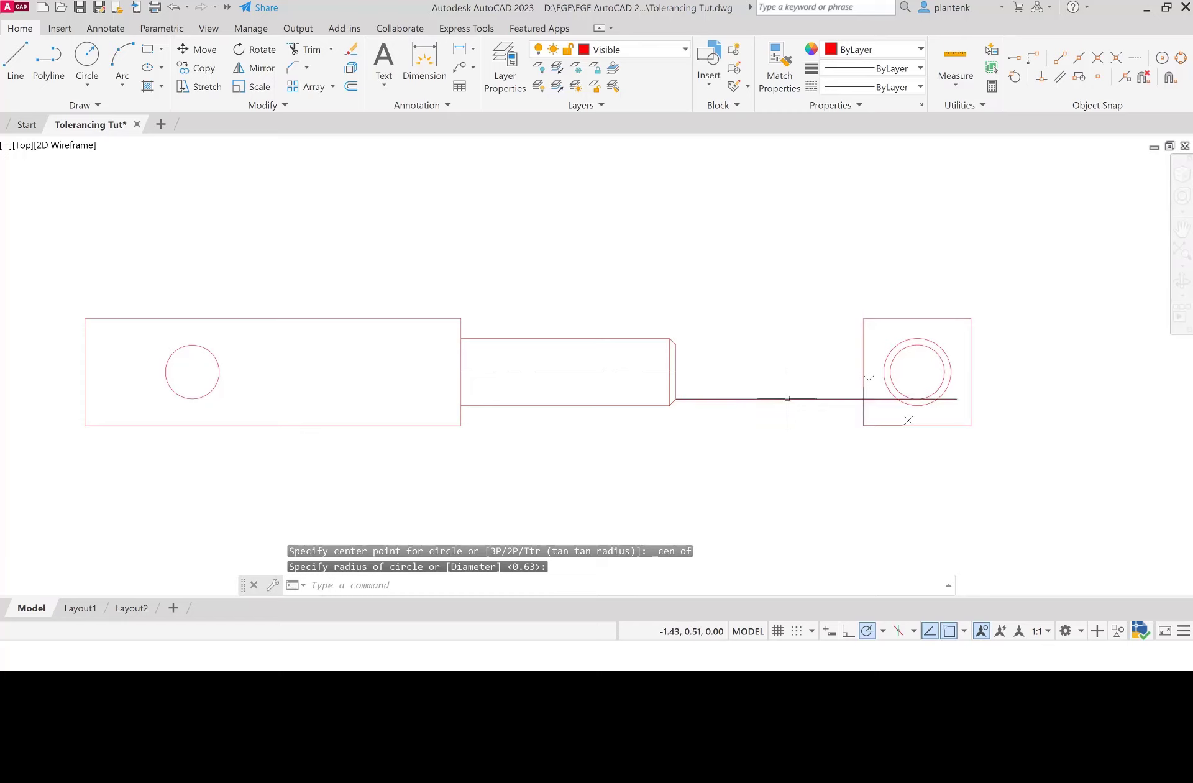
key(Delete)
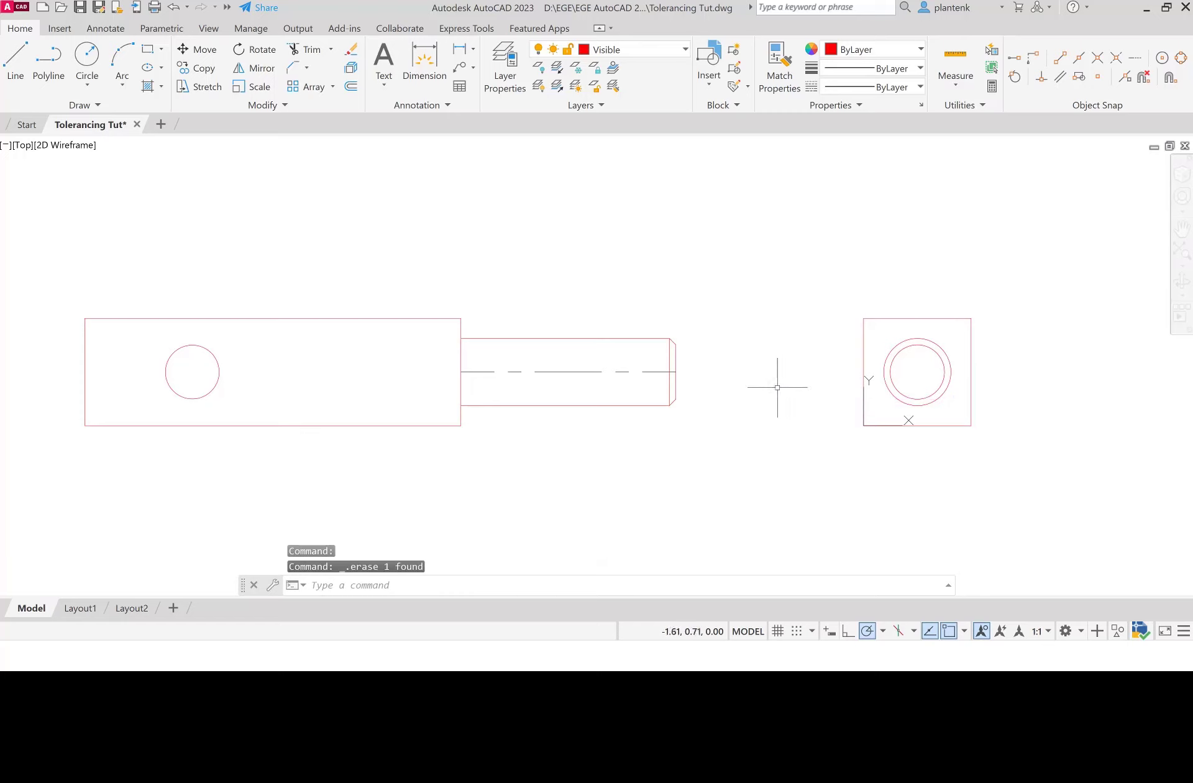
Make Center the current layer and add a center mark to the outer circle in the side view.
click(686, 51)
click(625, 86)
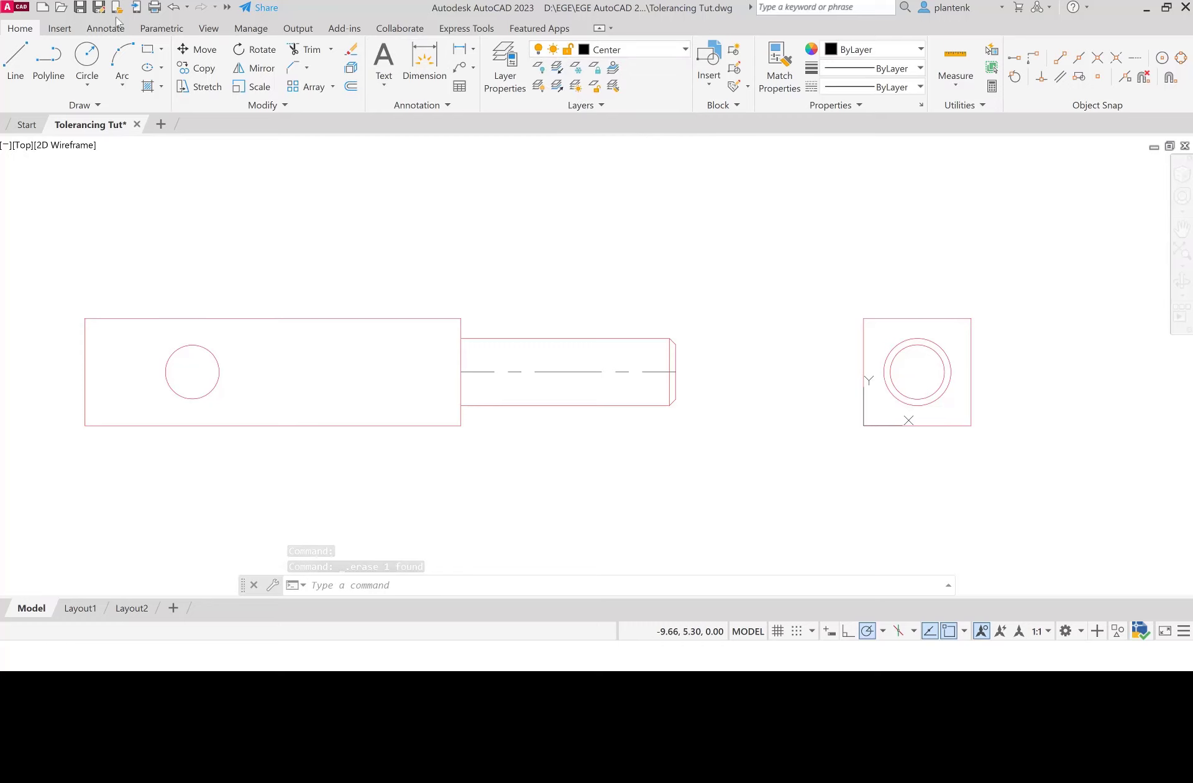
click(98, 29)
click(514, 62)
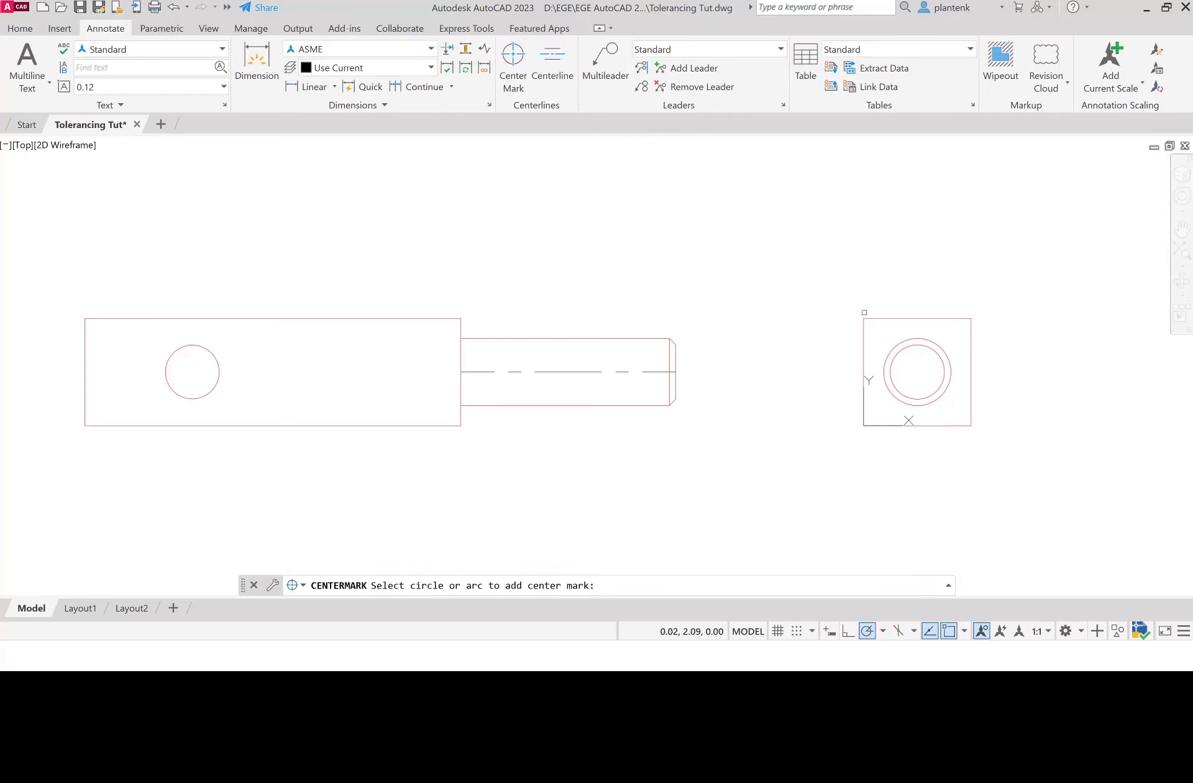
click(917, 341)
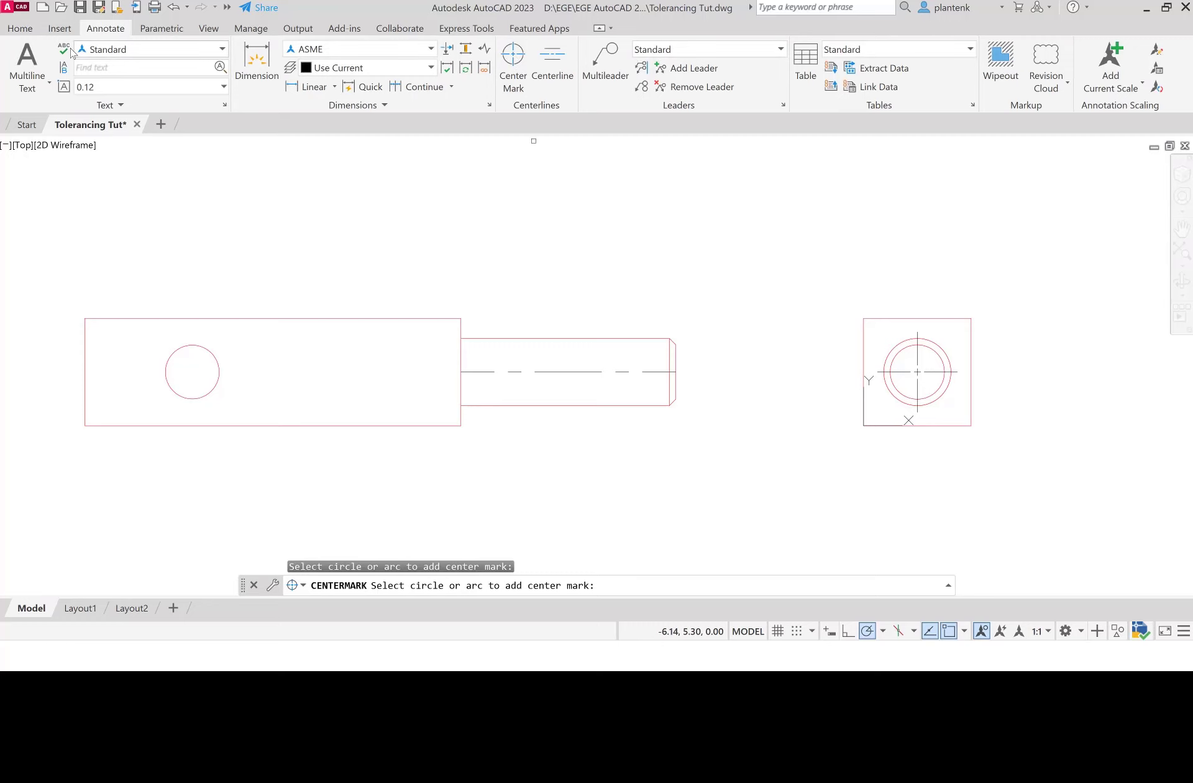
On the Hidden layer, draw a horizontal line from the front view hole's top quadrant to the far edge of the side view square.
click(20, 28)
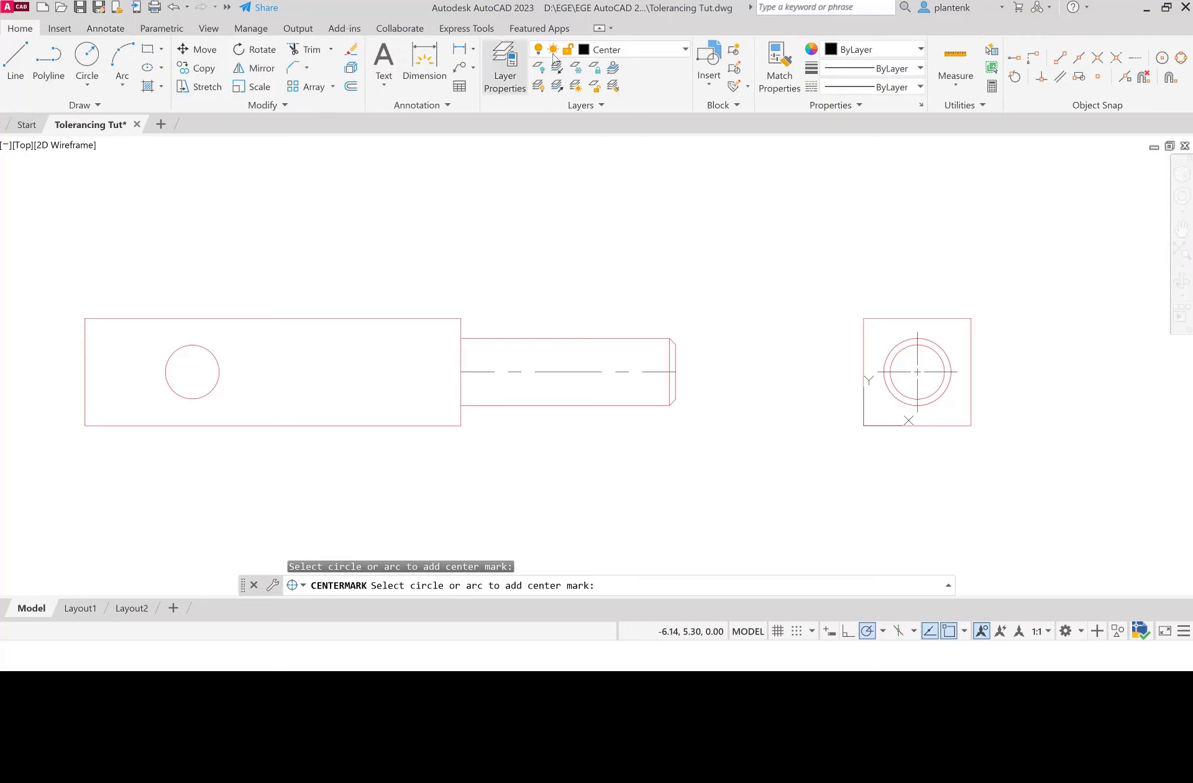
click(685, 55)
click(624, 160)
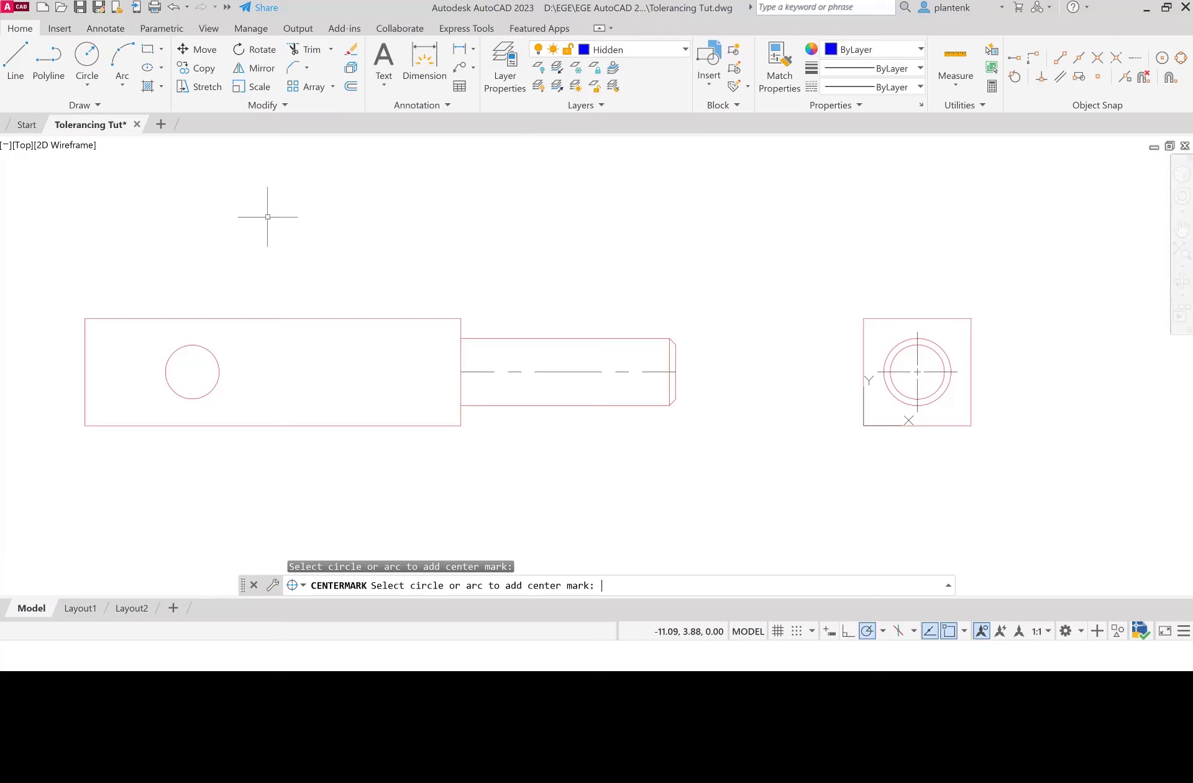
key(Escape)
click(15, 59)
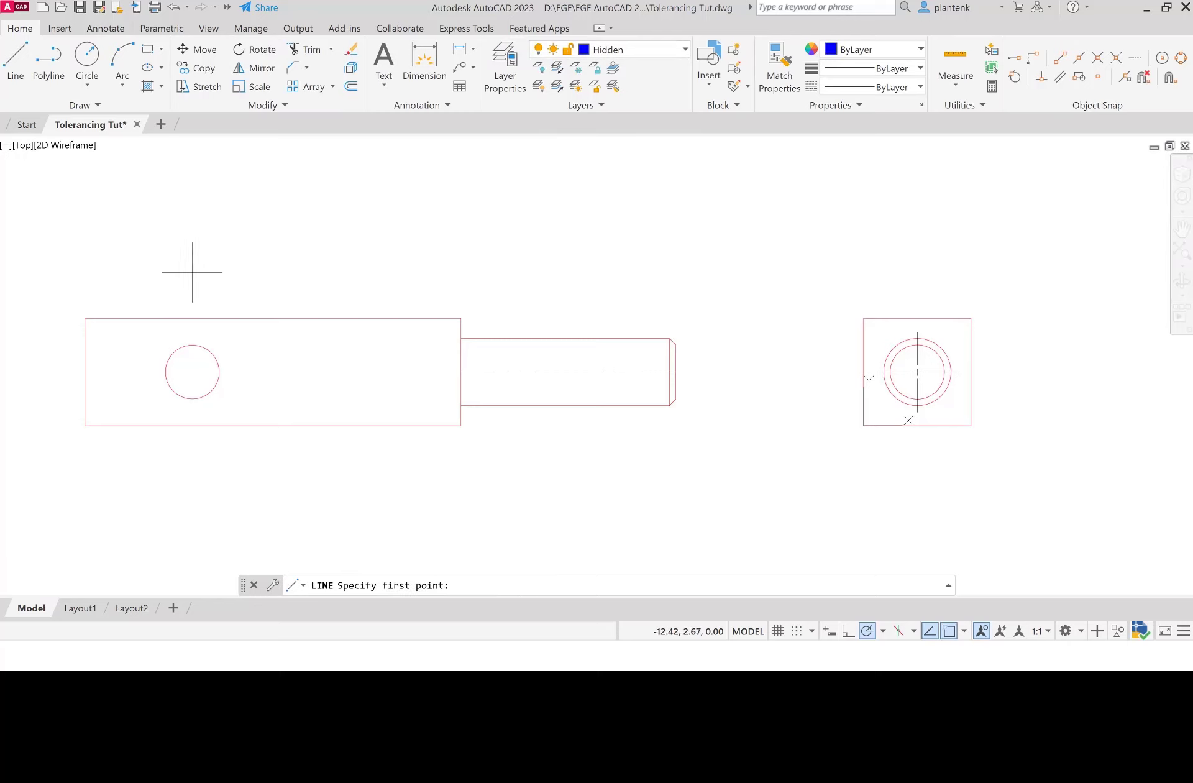
click(192, 344)
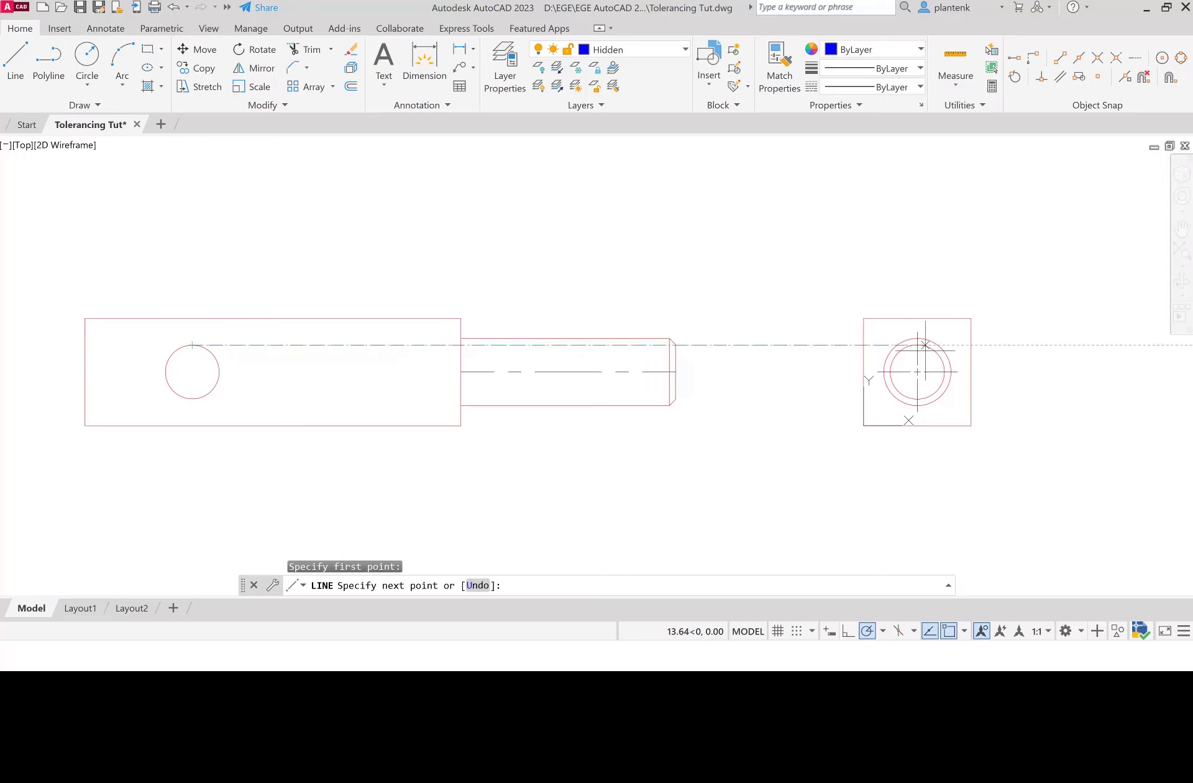
click(972, 345)
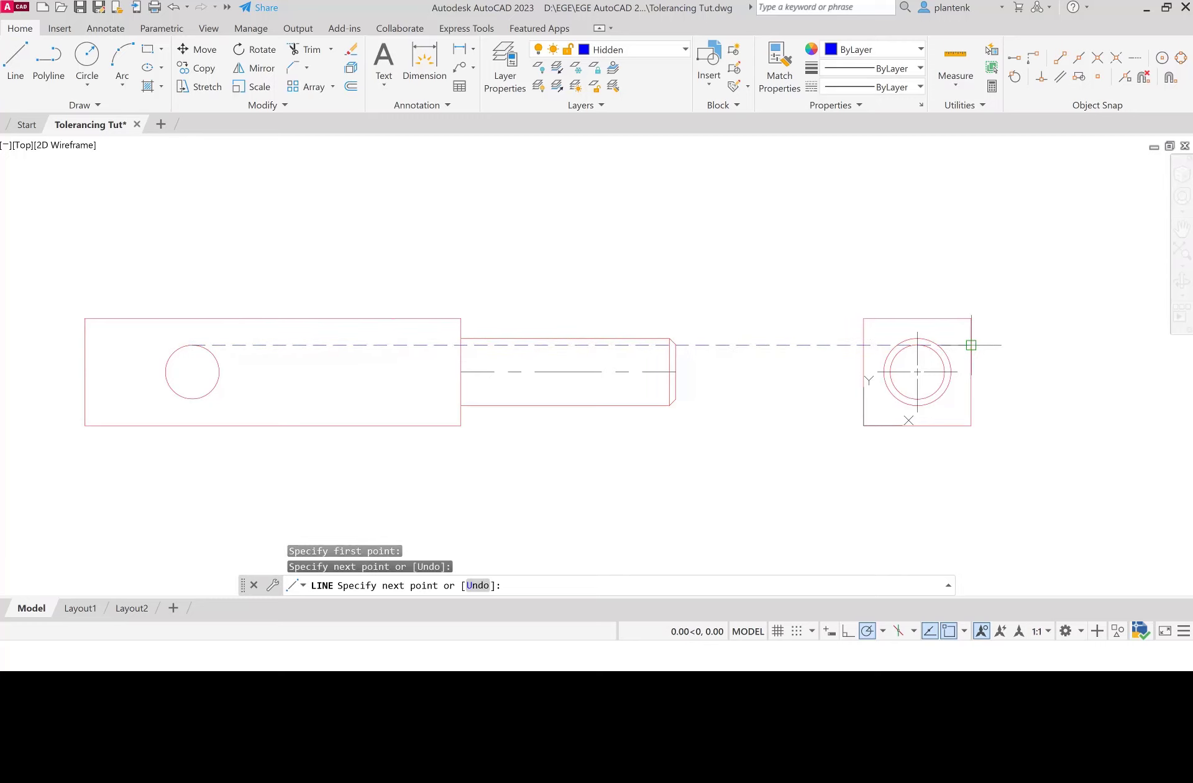
key(Return)
Draw a second horizontal hidden line from the hole's bottom quadrant to the far edge of the side view square.
key(Return)
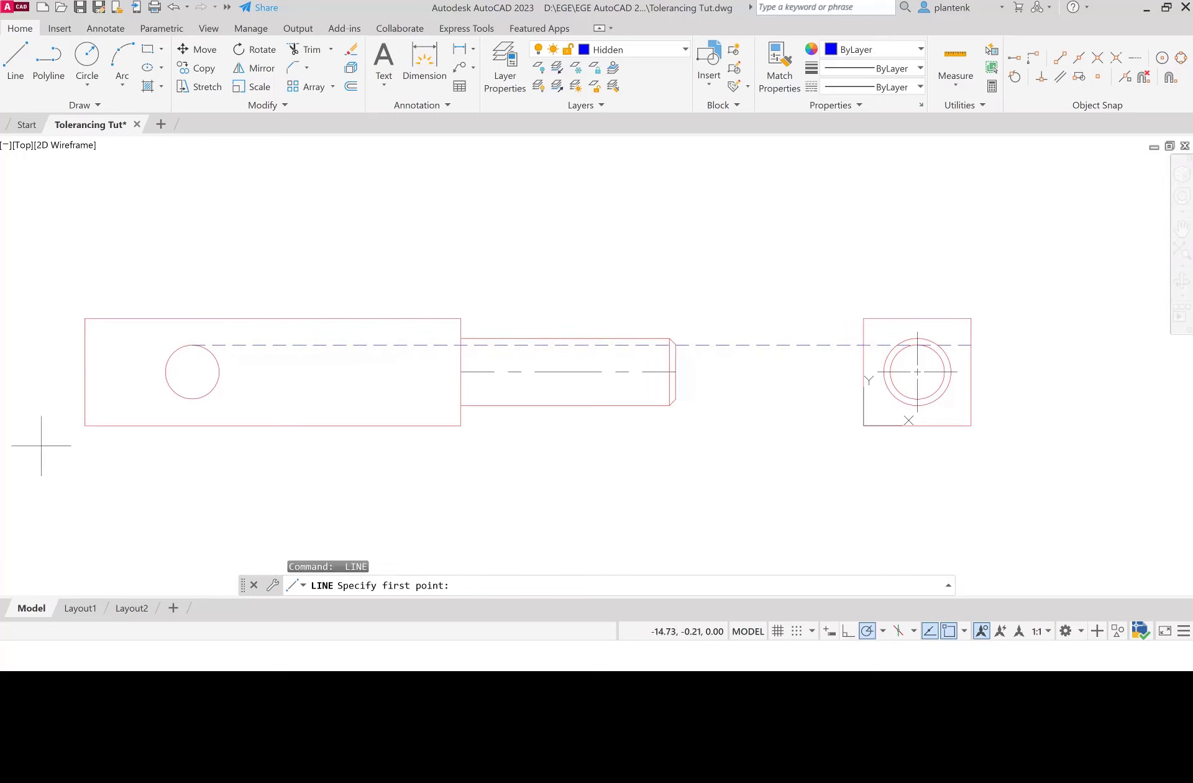
click(193, 399)
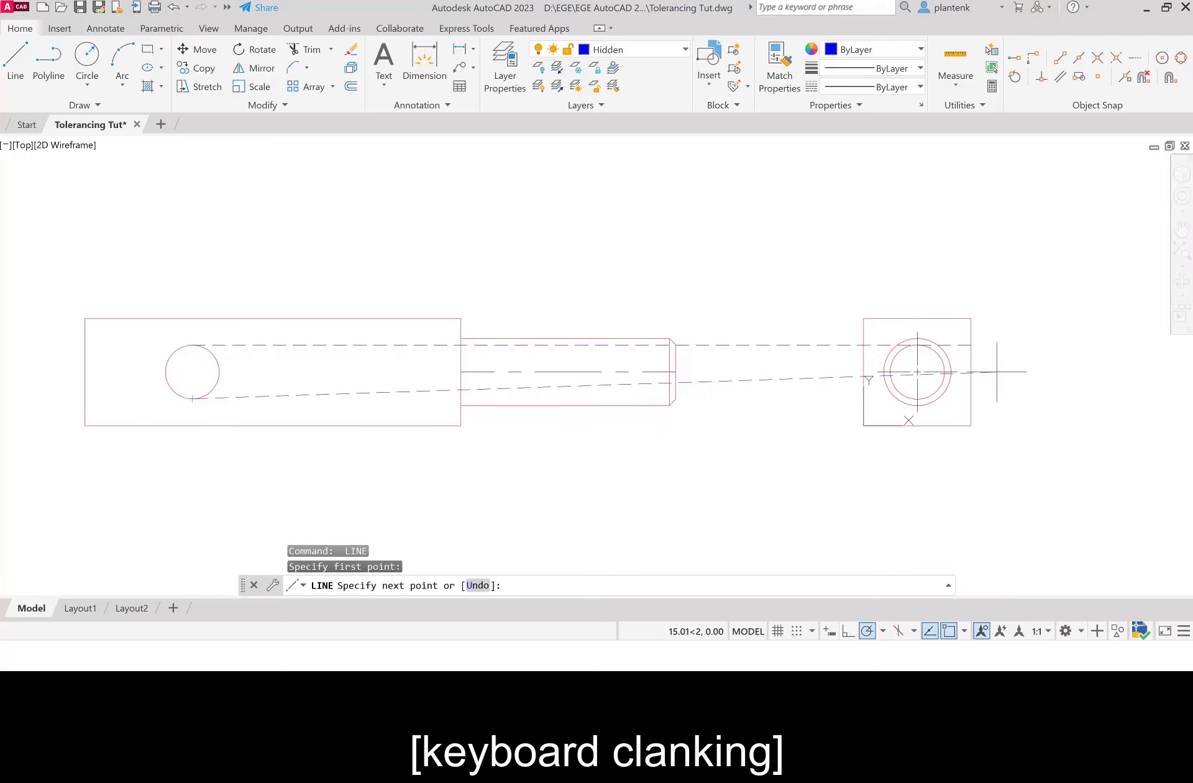
click(971, 400)
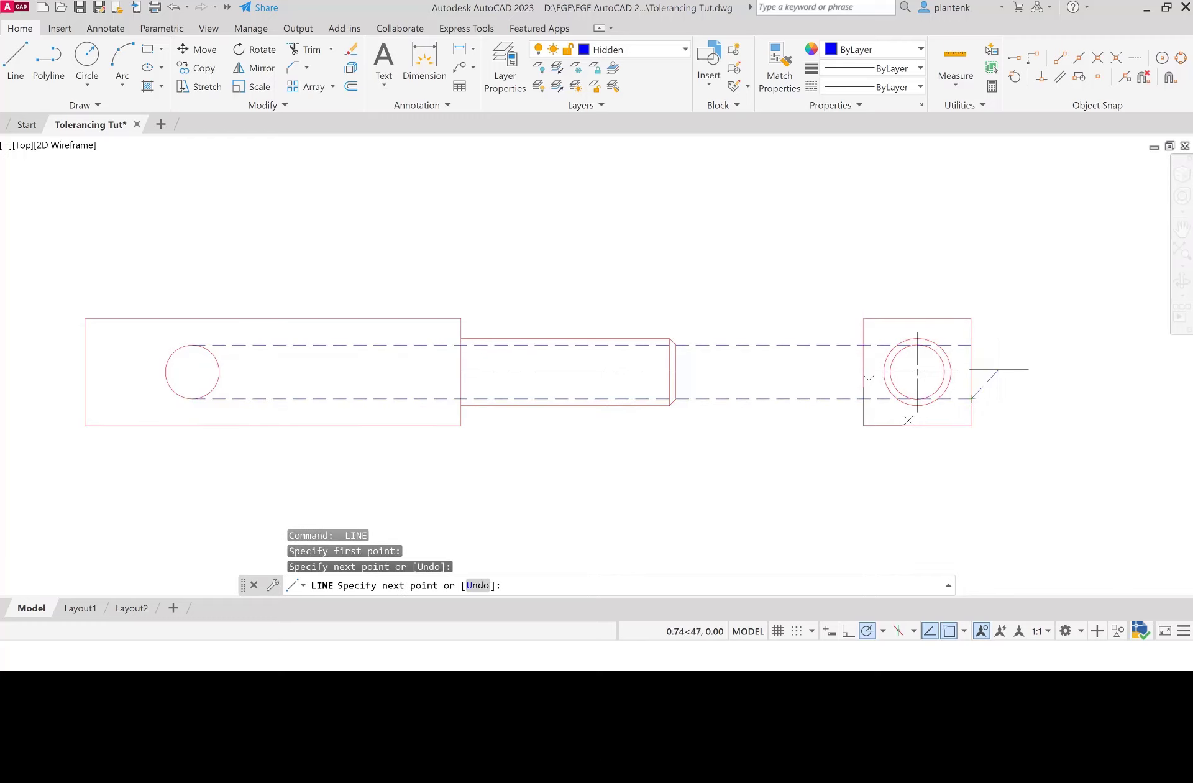
key(Return)
Trim both hidden lines between the shaft's free end and the side view square.
click(308, 49)
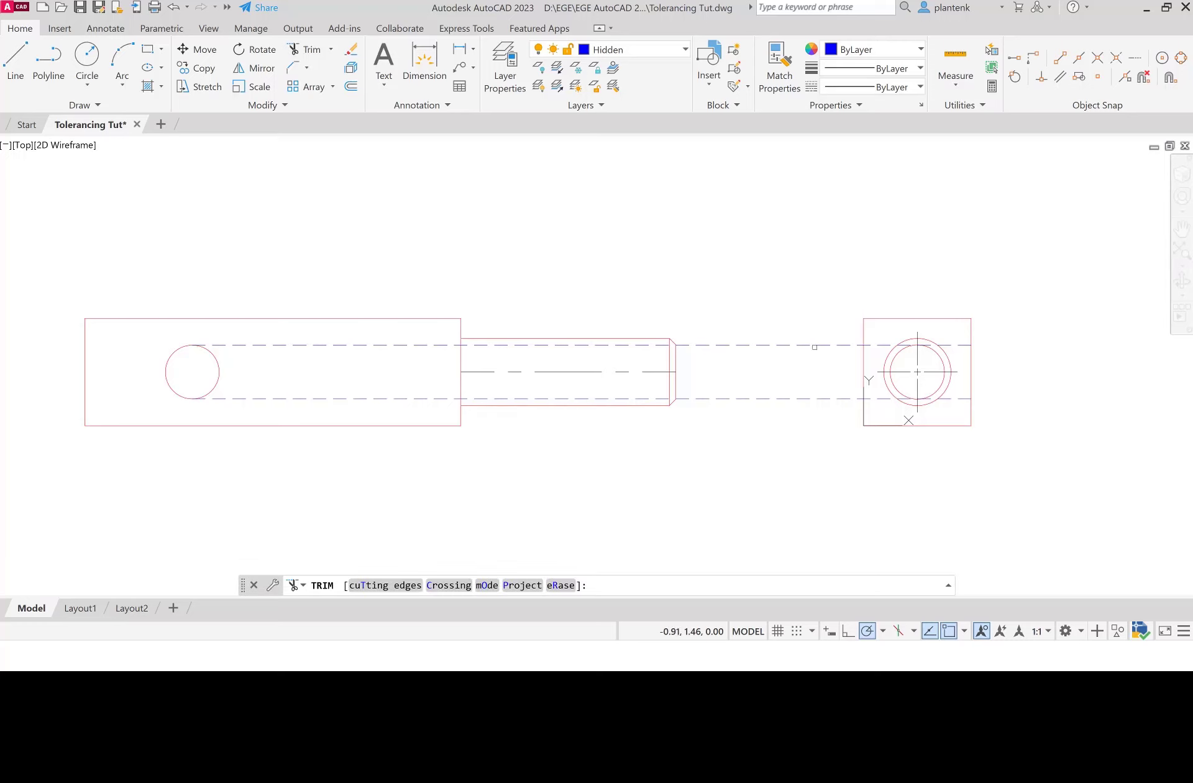
click(808, 399)
key(Escape)
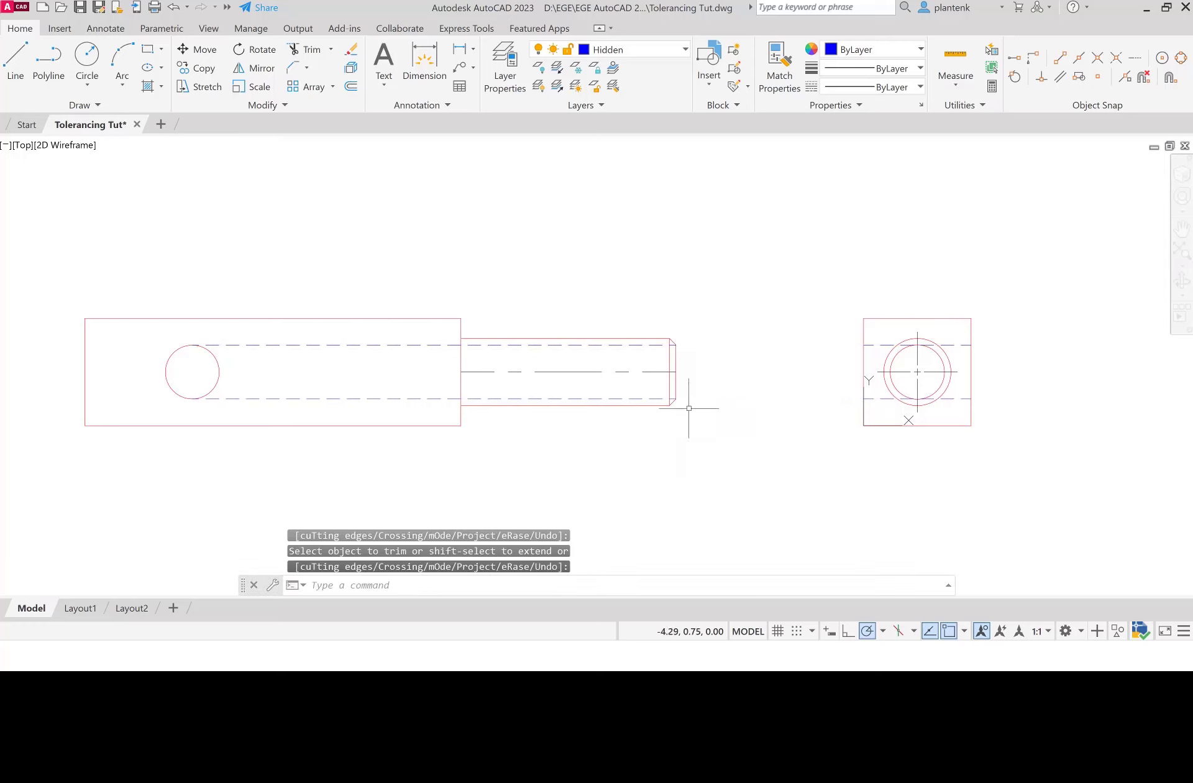
Erase the two leftover hidden line segments crossing the front view.
click(608, 345)
key(Delete)
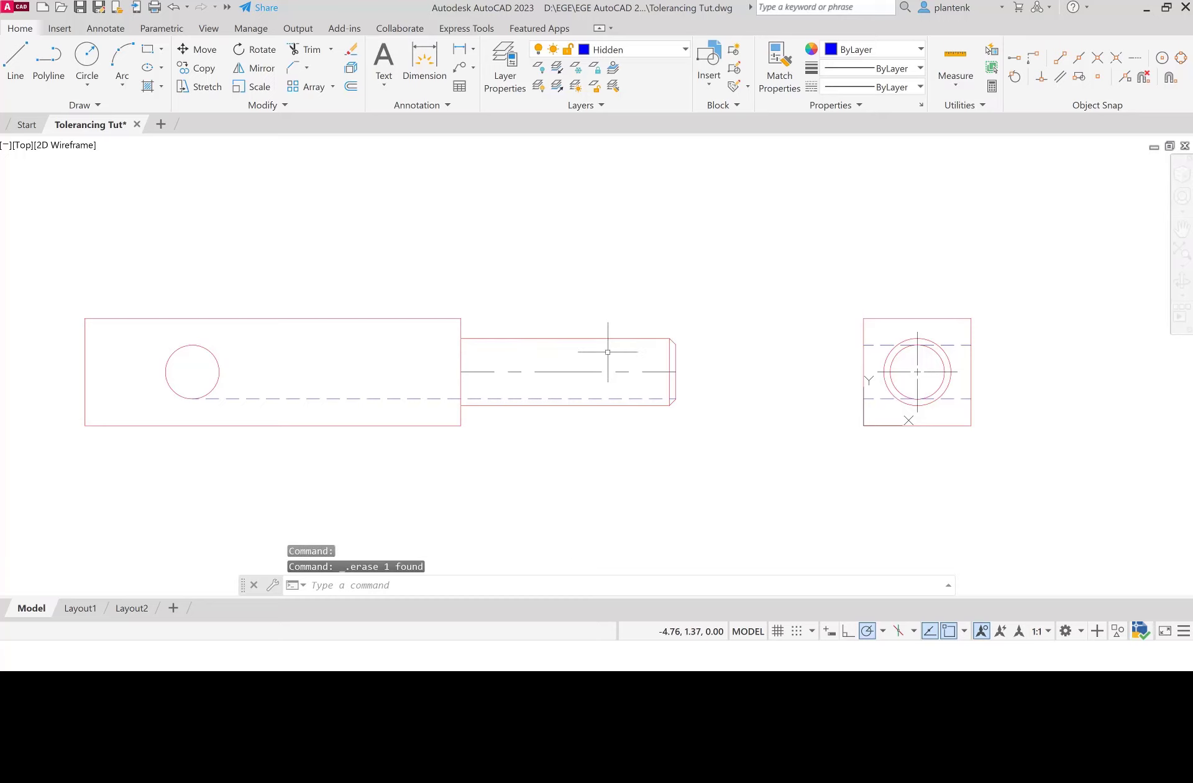
click(613, 398)
key(Delete)
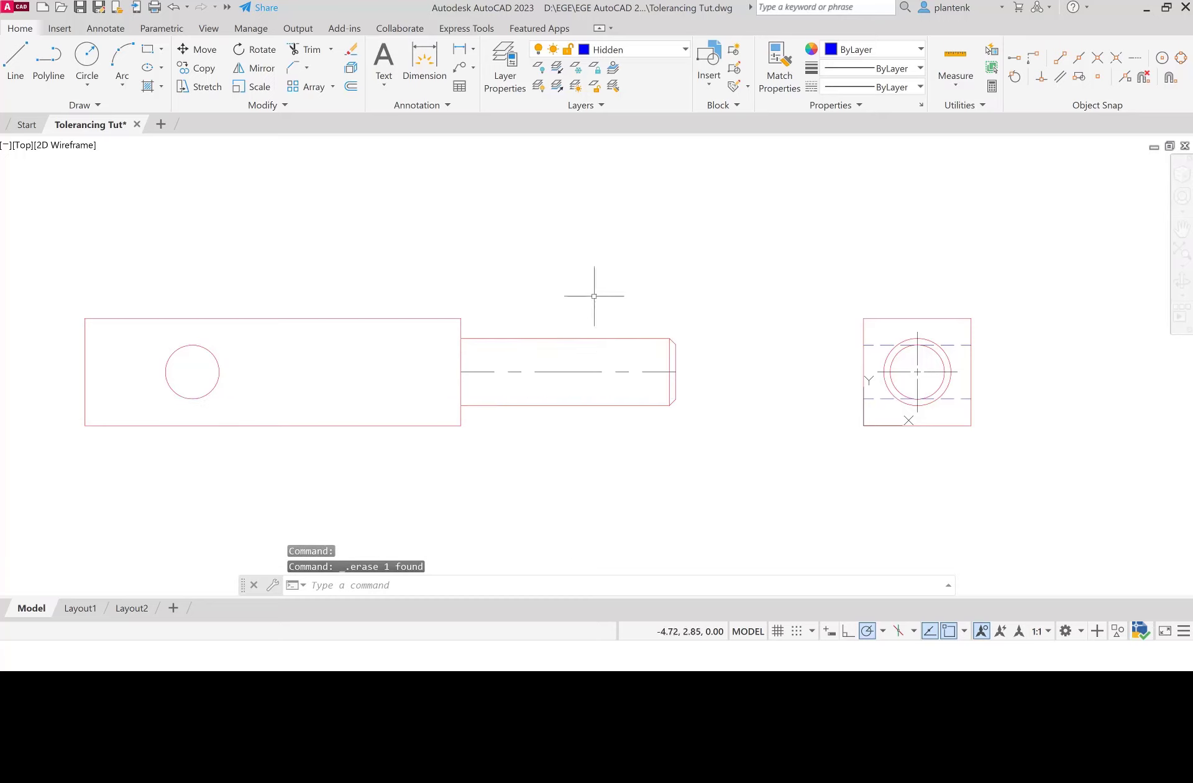
Make Center the current layer and add a center mark to the front view's hole.
click(685, 50)
click(610, 87)
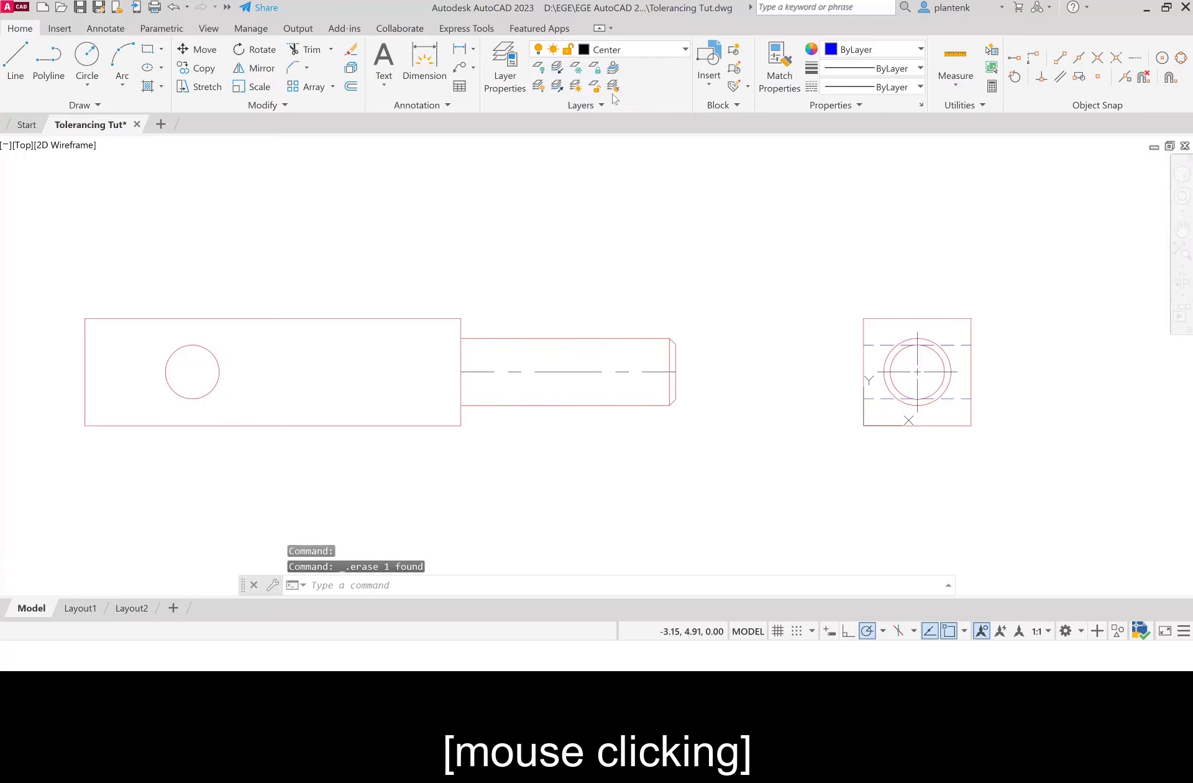
click(106, 28)
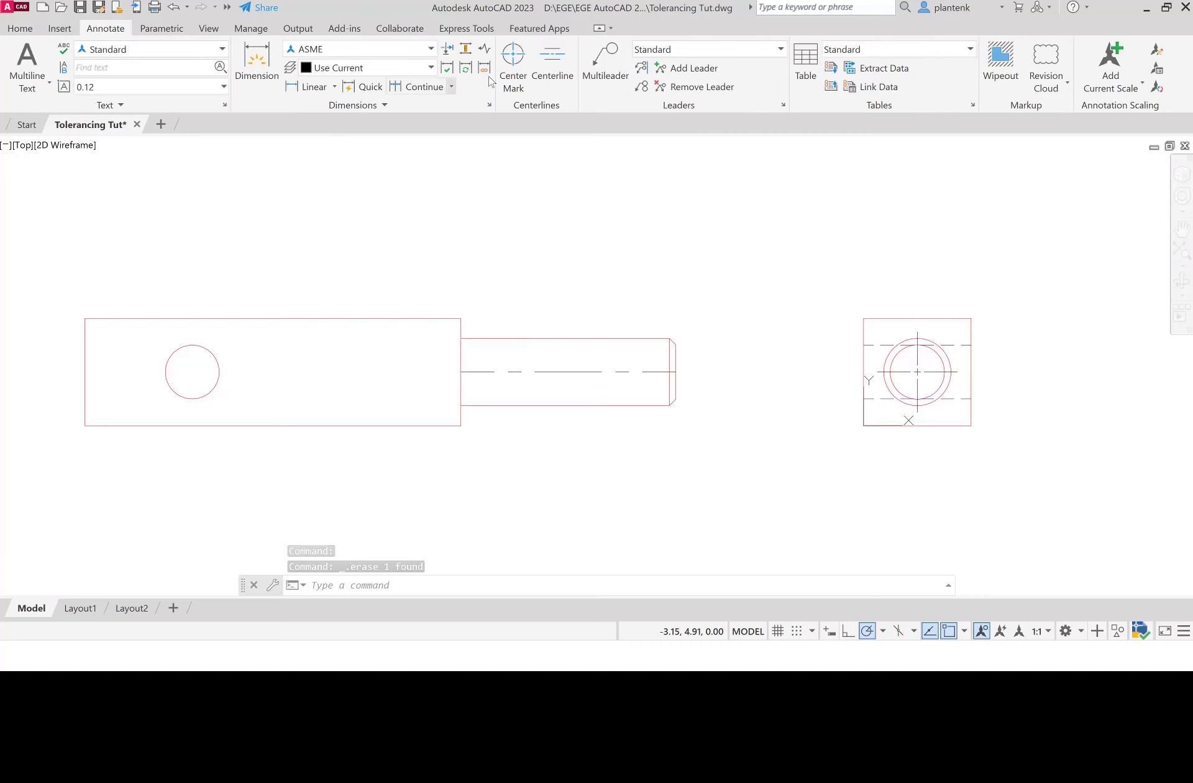
click(513, 62)
click(216, 358)
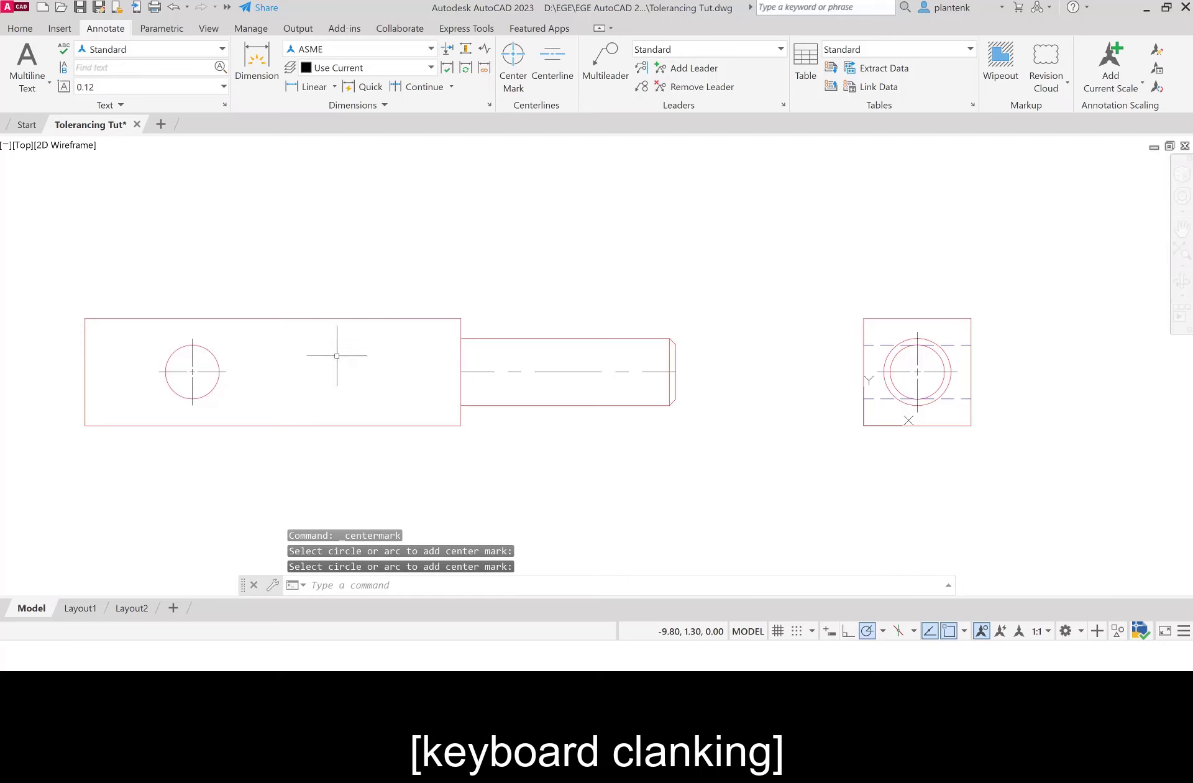
Lengthen the shaft's centerline in the front view by a delta of .25 at both ends.
click(20, 28)
click(285, 105)
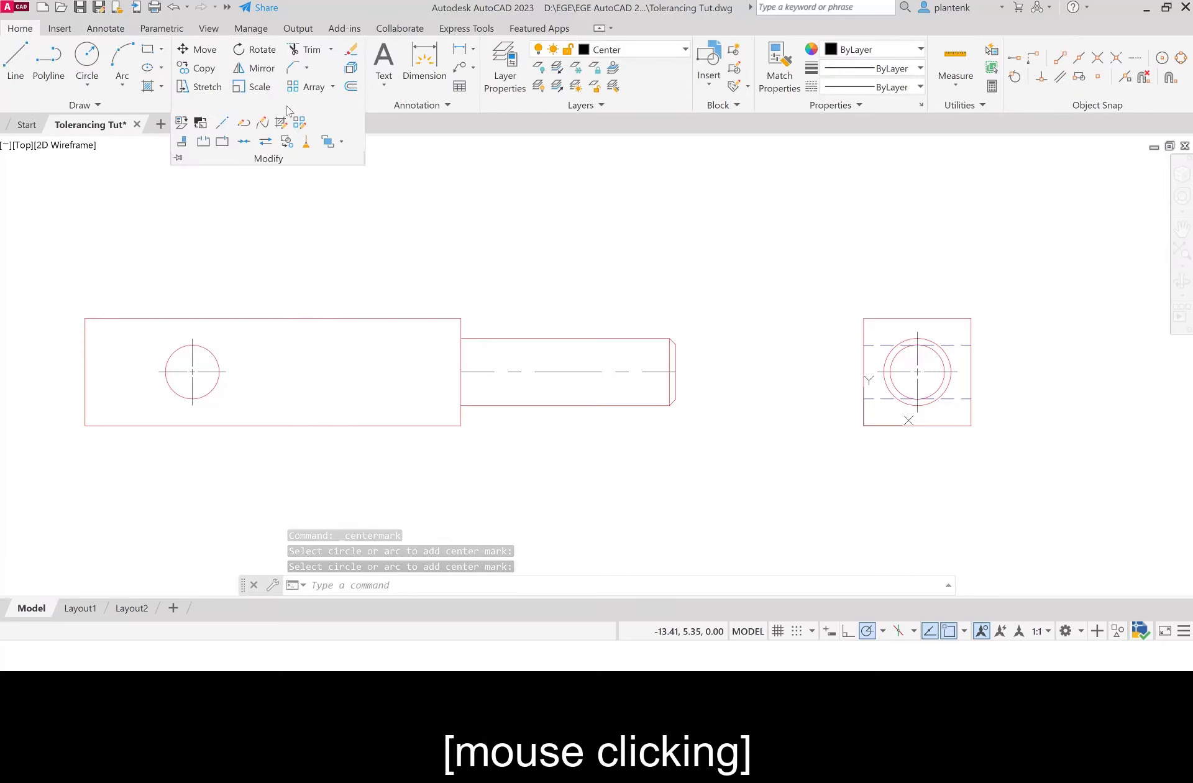
click(225, 124)
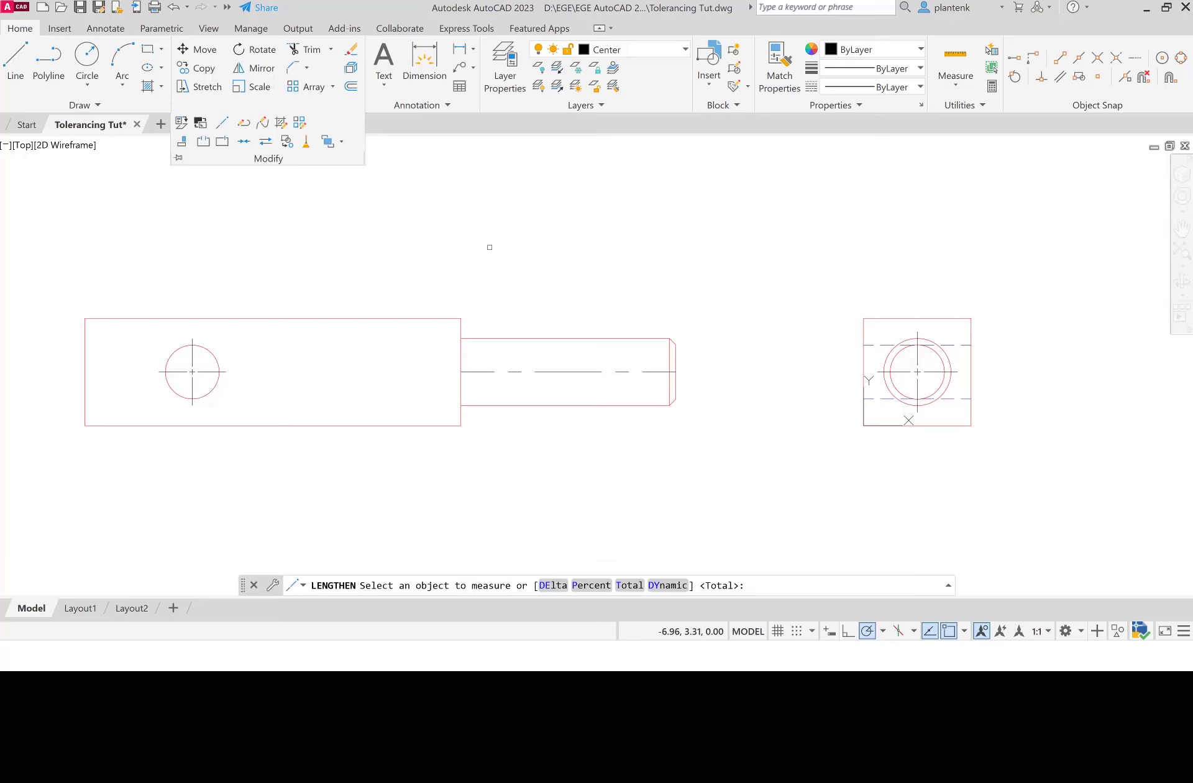
text(.25)
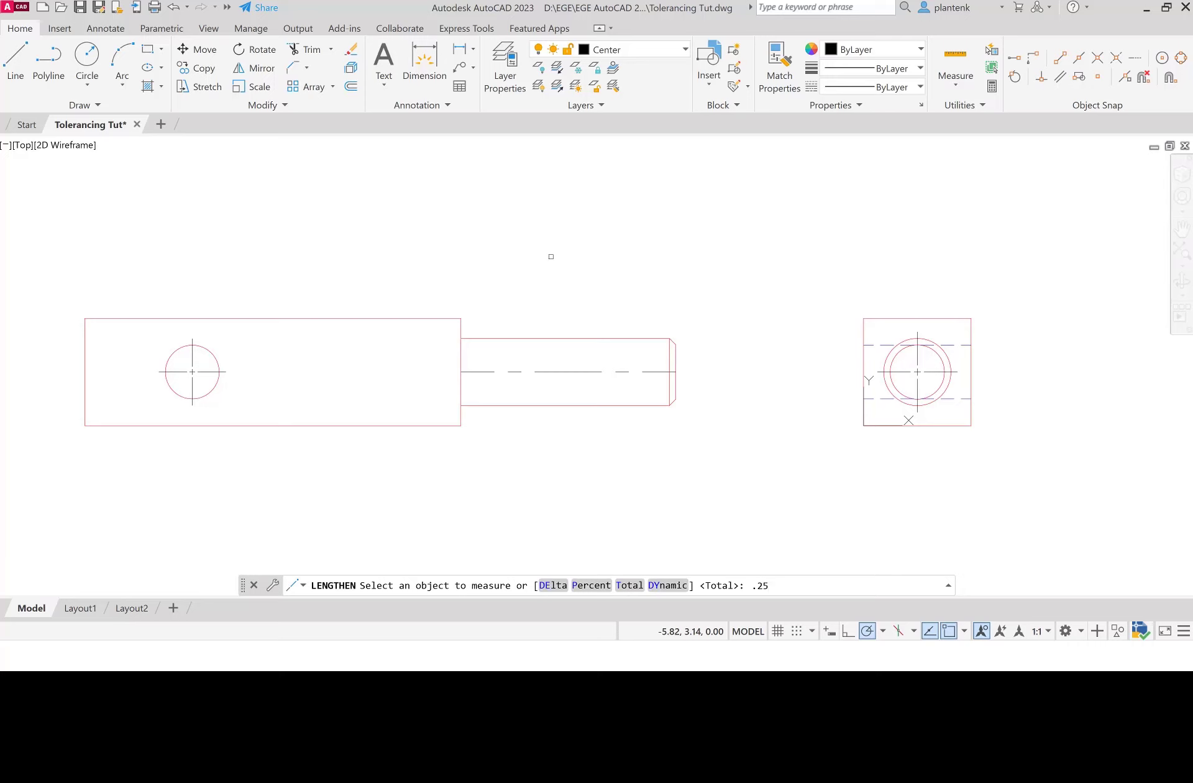
key(Return)
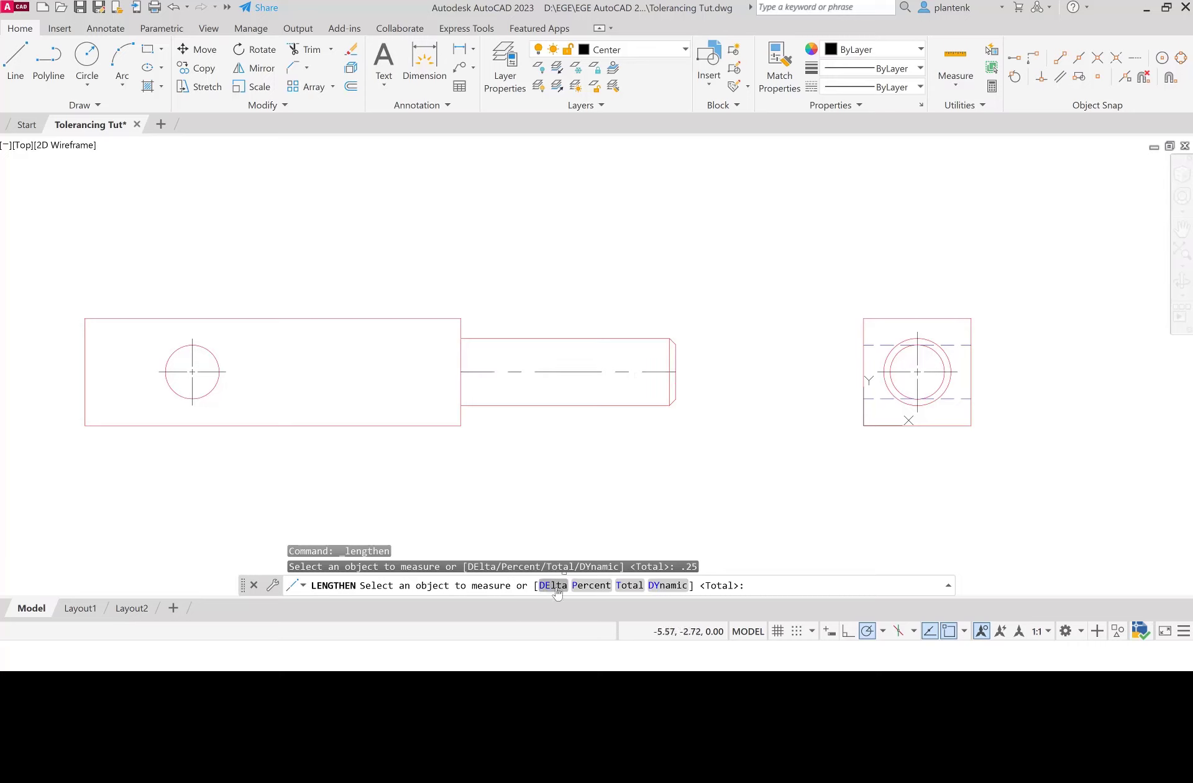
click(557, 586)
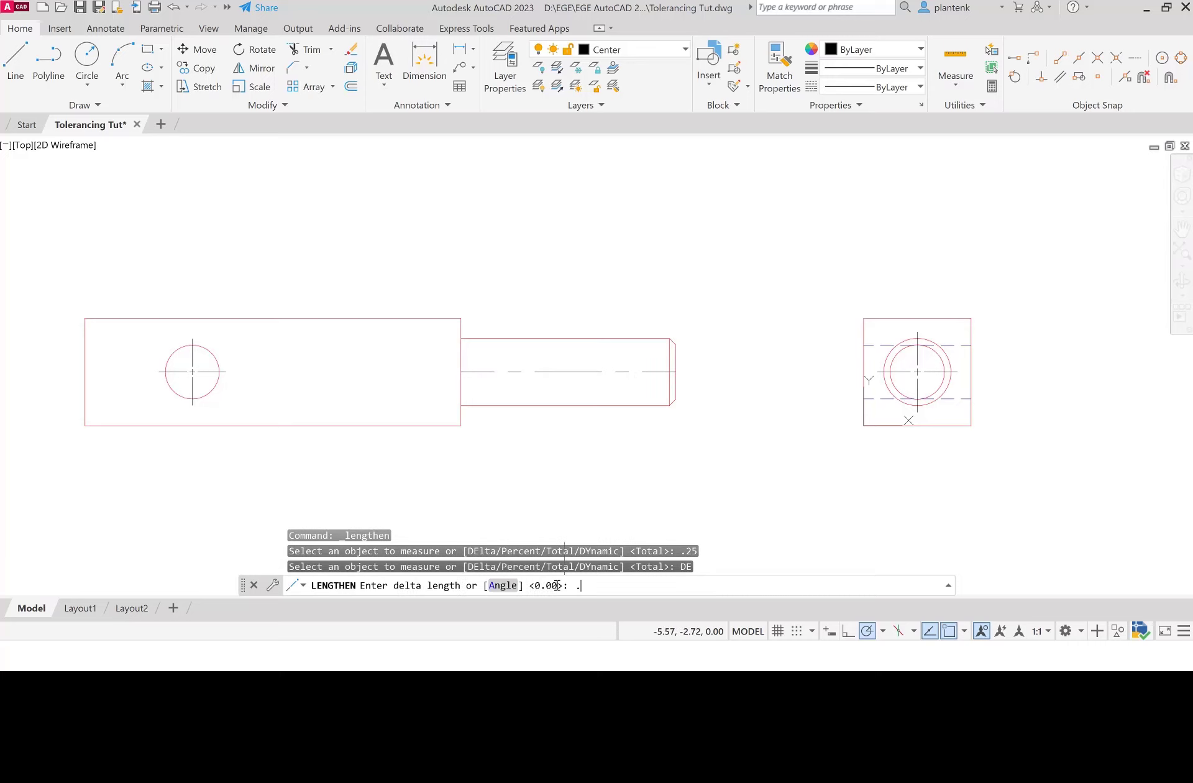
key(Return)
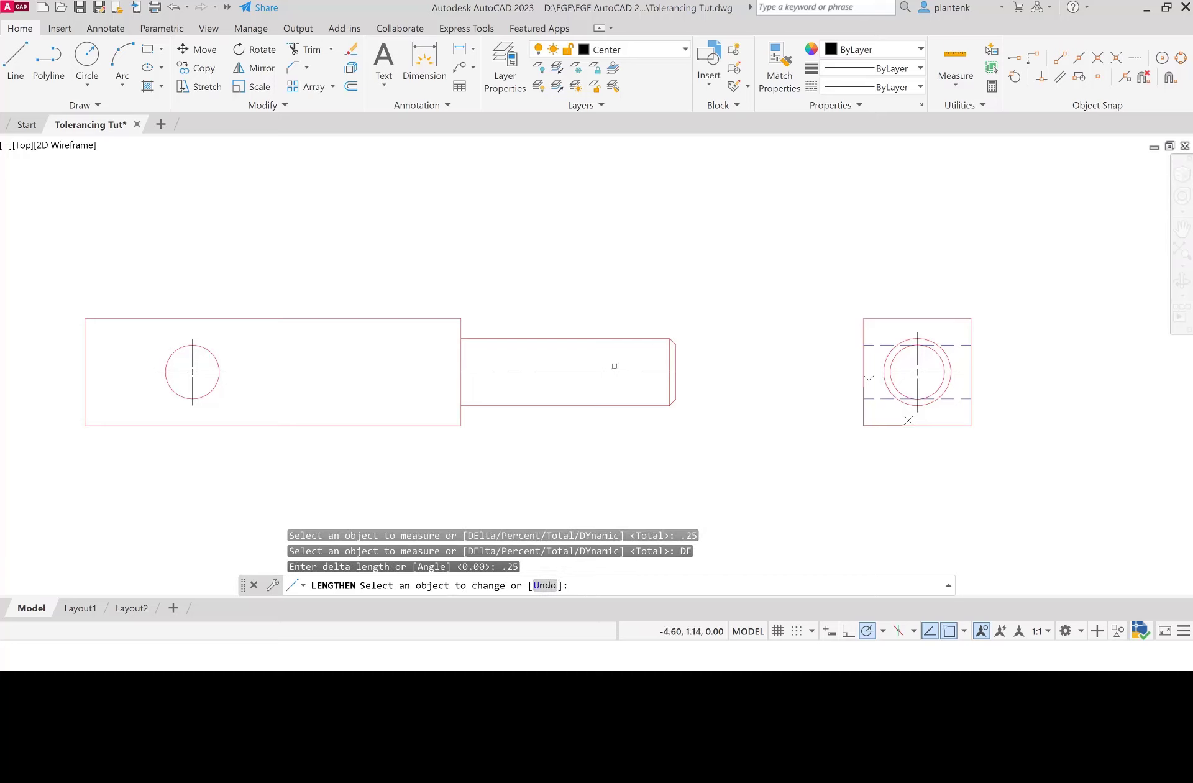
click(662, 371)
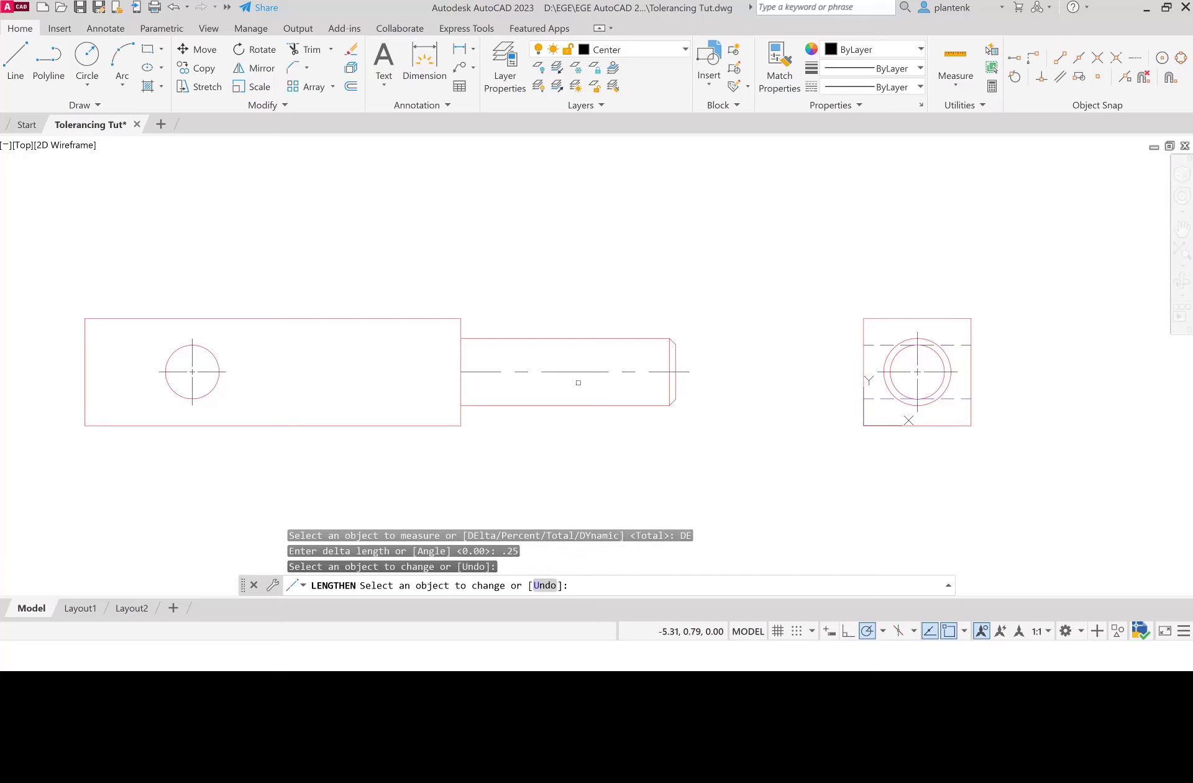
click(485, 371)
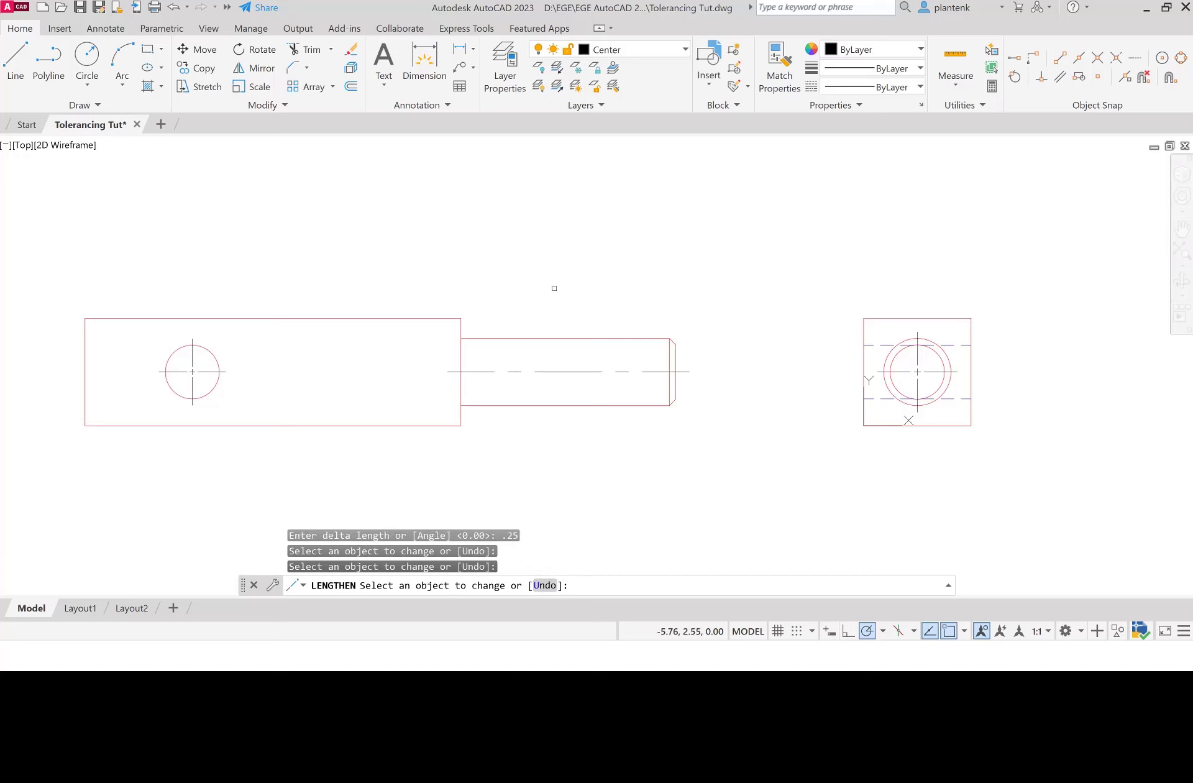
key(Return)
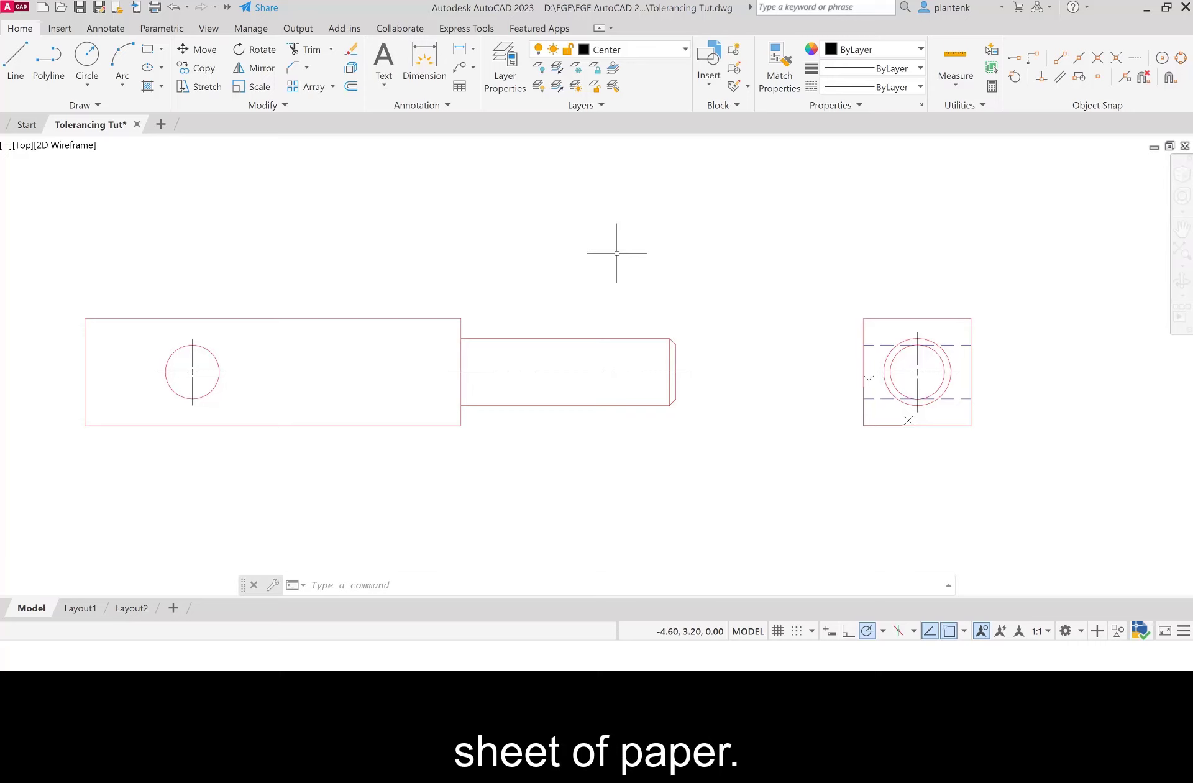
Reset the model space limits, keeping the lower left corner at 0,0 and setting the upper right corner to 22,17.
text(limi)
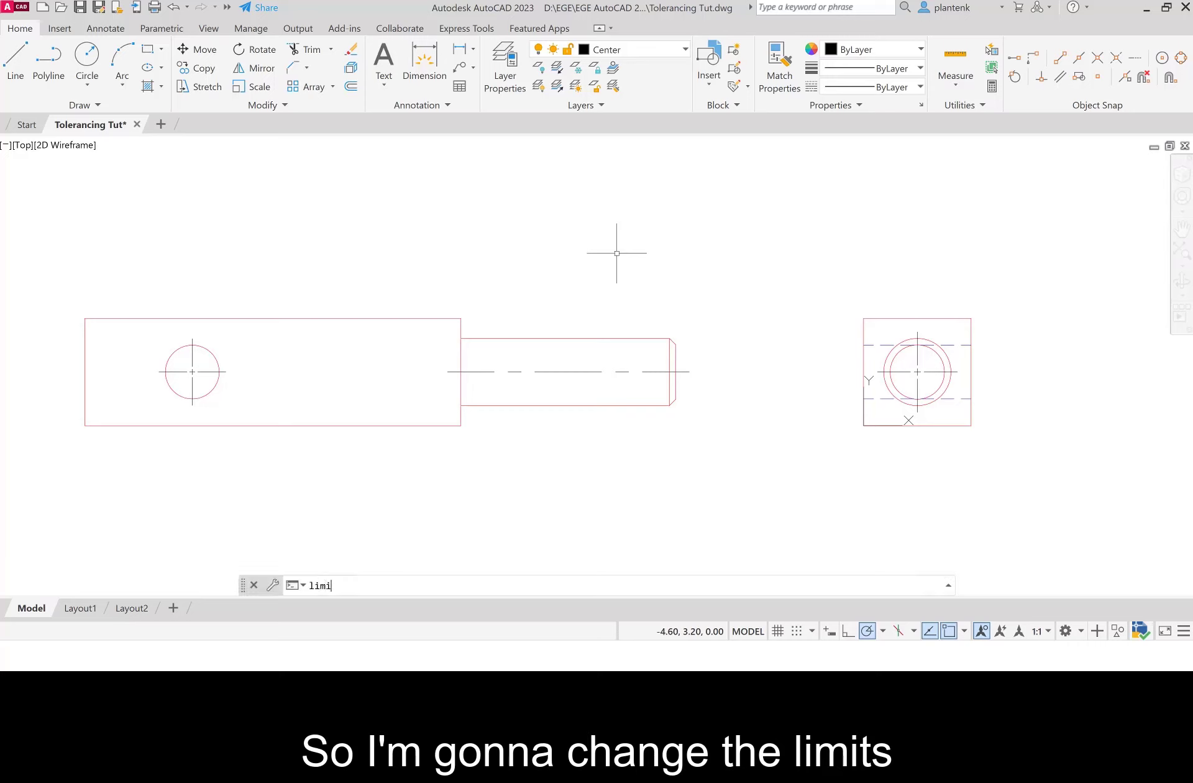
text(t)
key(Return)
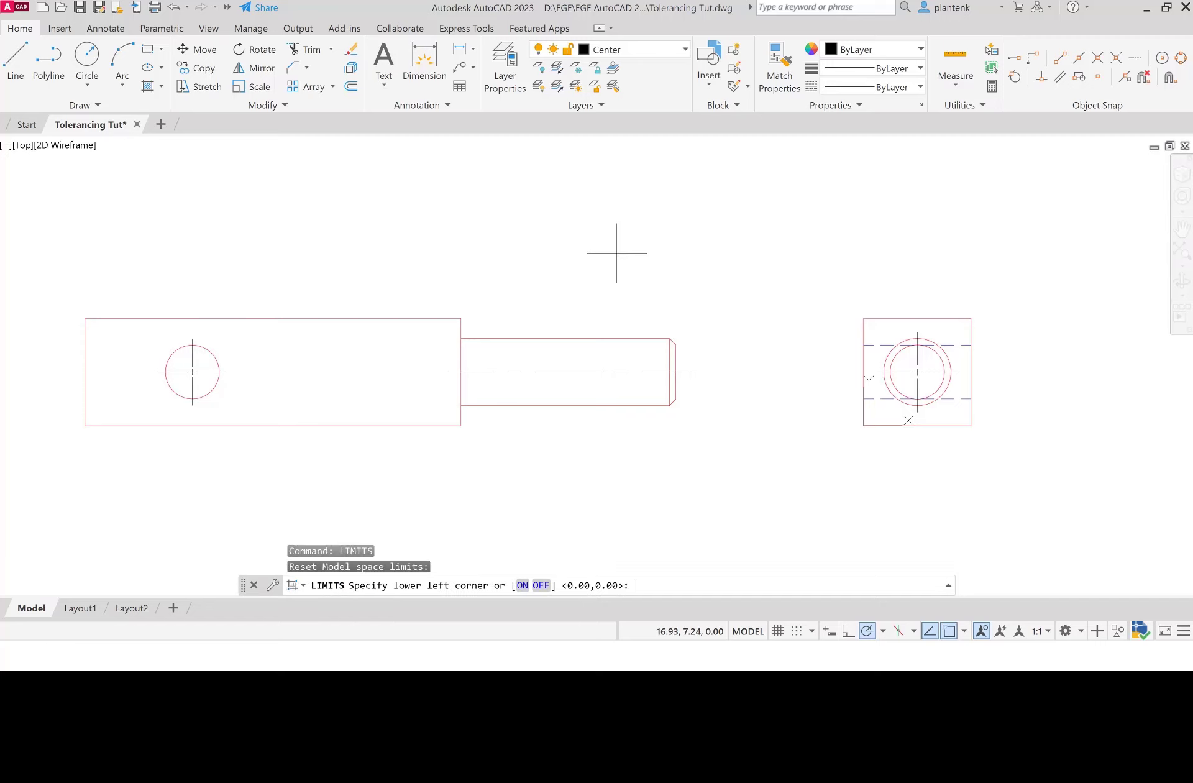
key(Return)
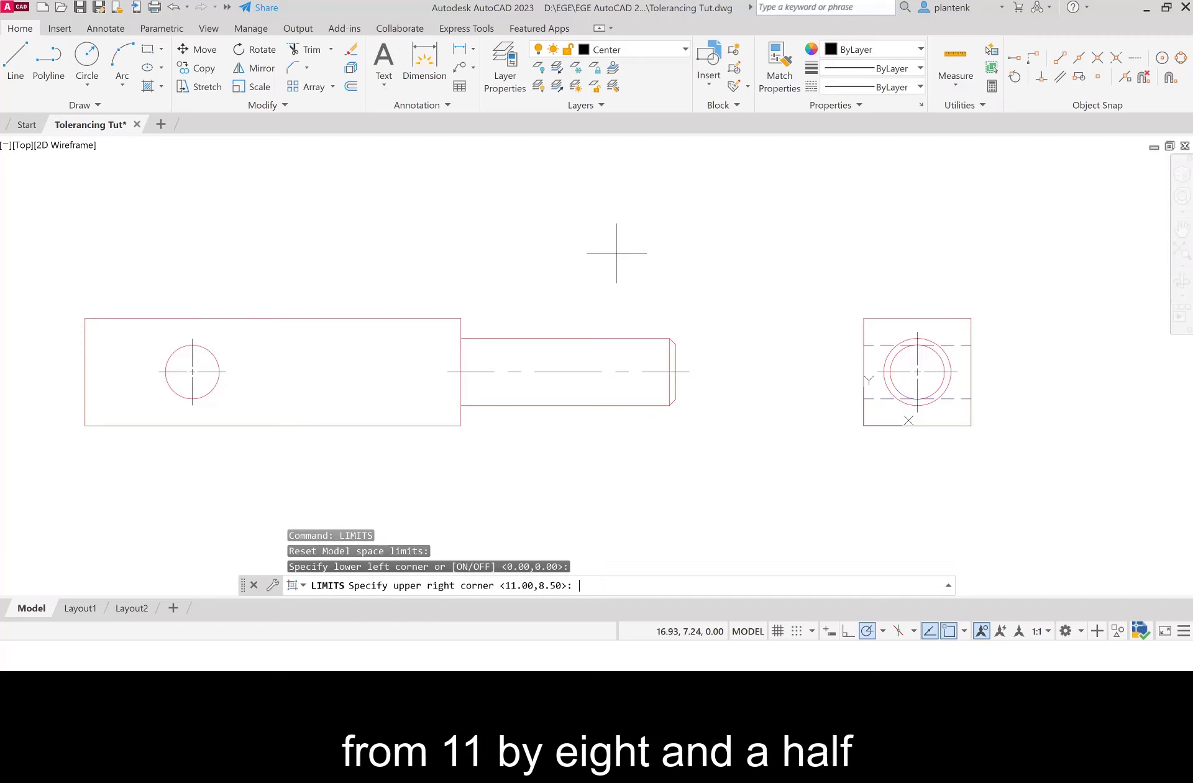
text(22)
text(,)
key(Return)
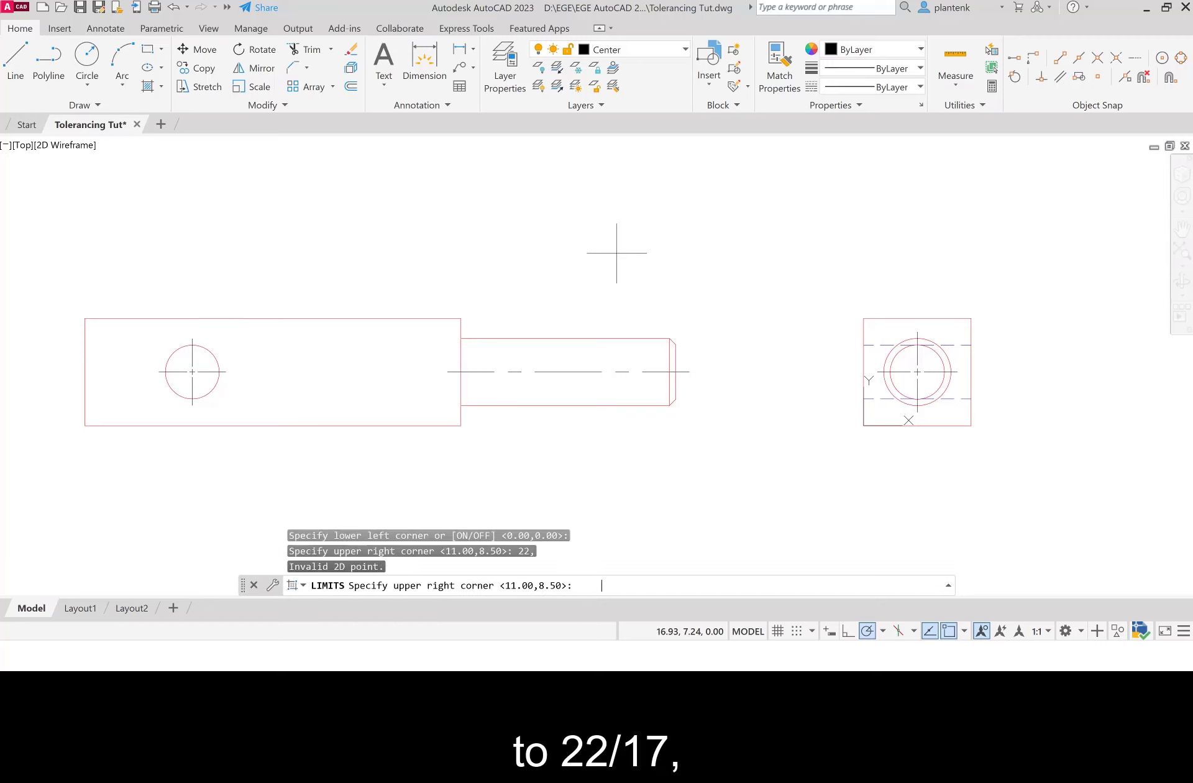
text(1)
key(BackSpace)
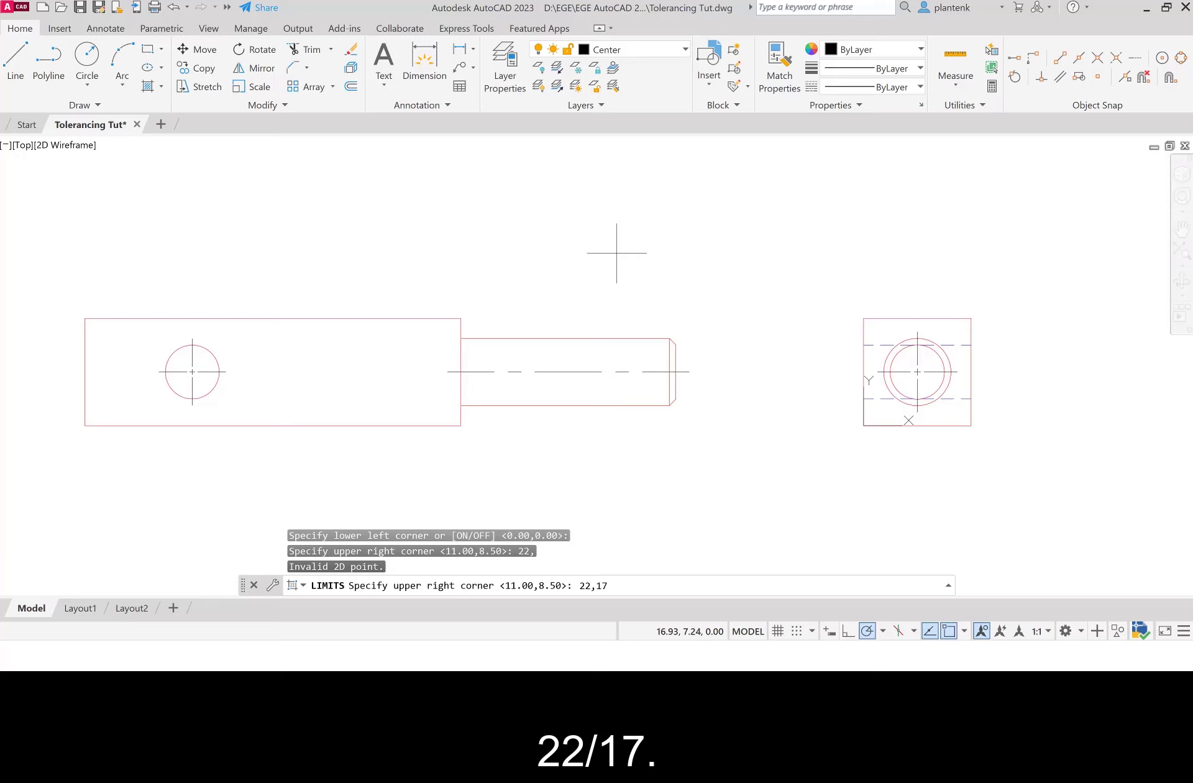
key(Return)
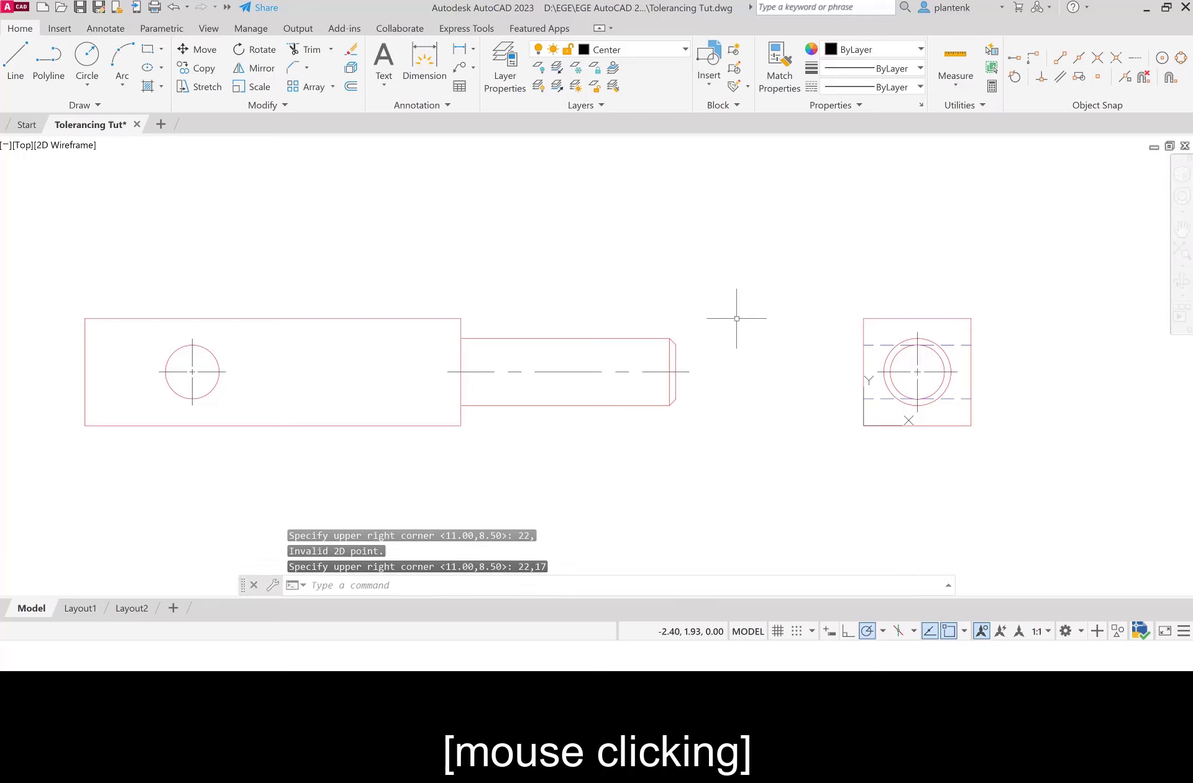
Move both views together about 6 inches up and to the left, toward the center of the enlarged drawing area.
text(z)
key(Return)
text(a)
key(Return)
key(Return)
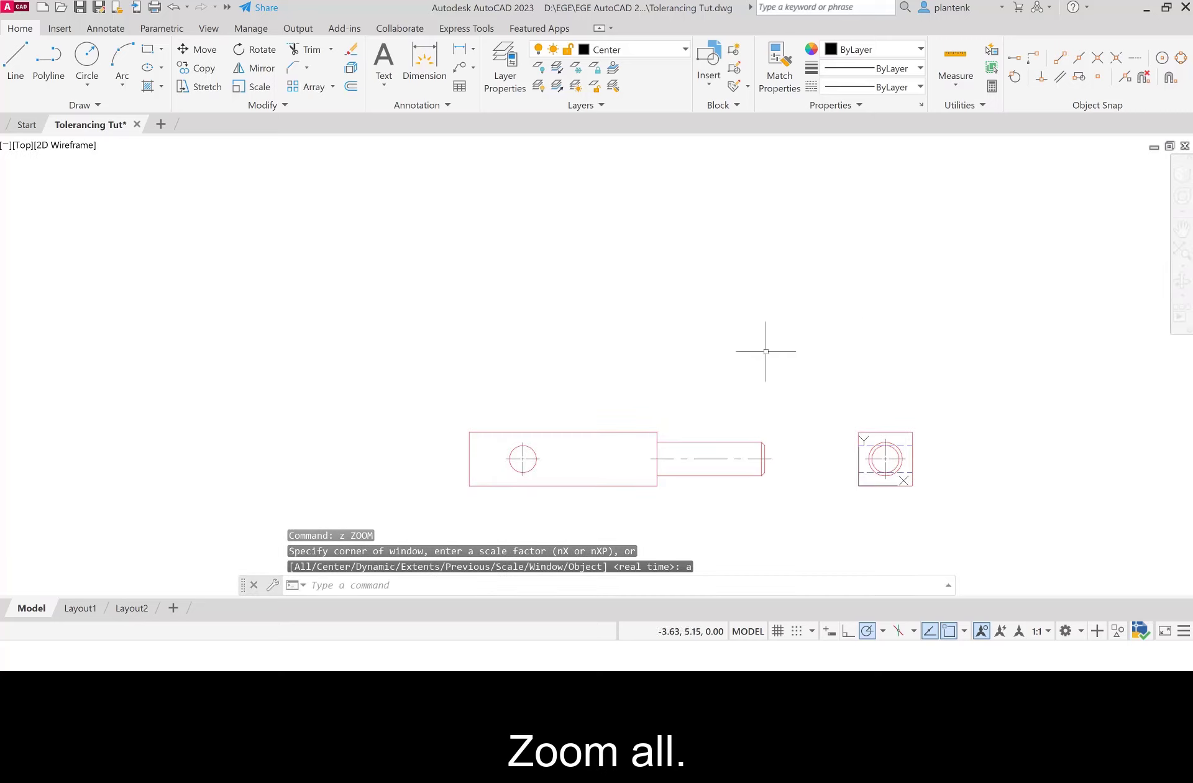
click(197, 49)
click(439, 389)
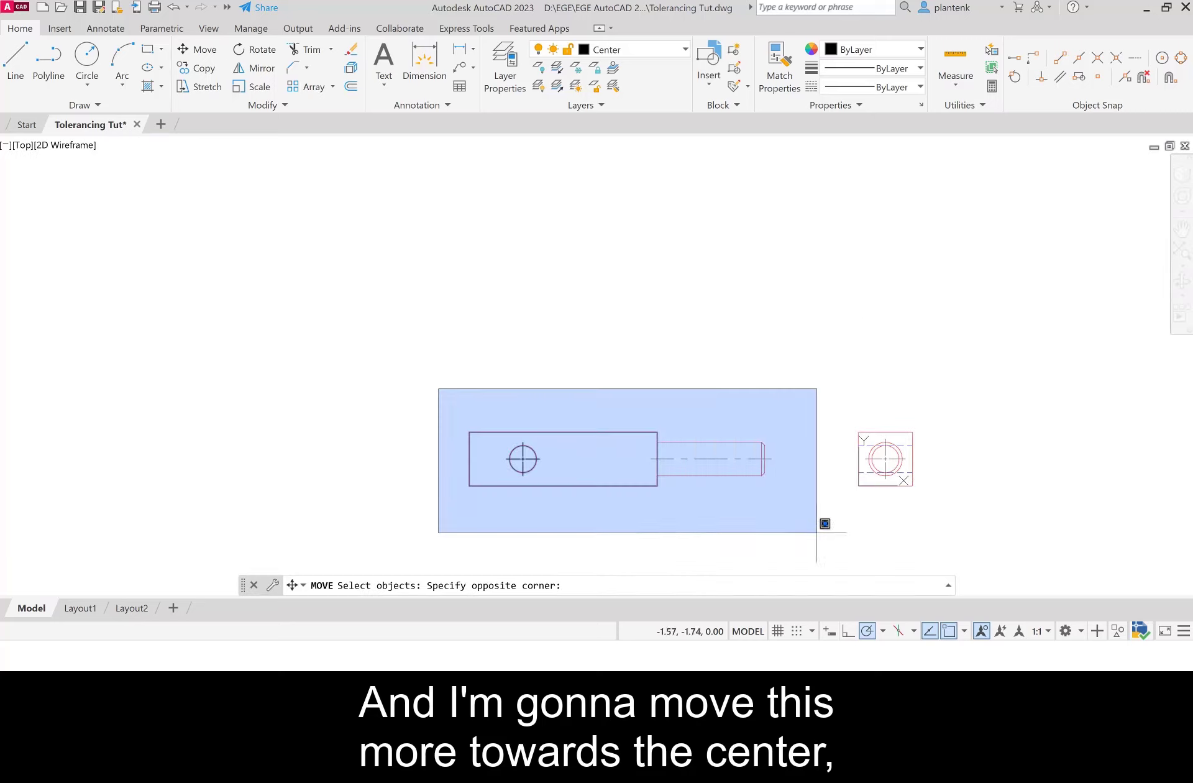
click(940, 528)
key(Return)
click(798, 531)
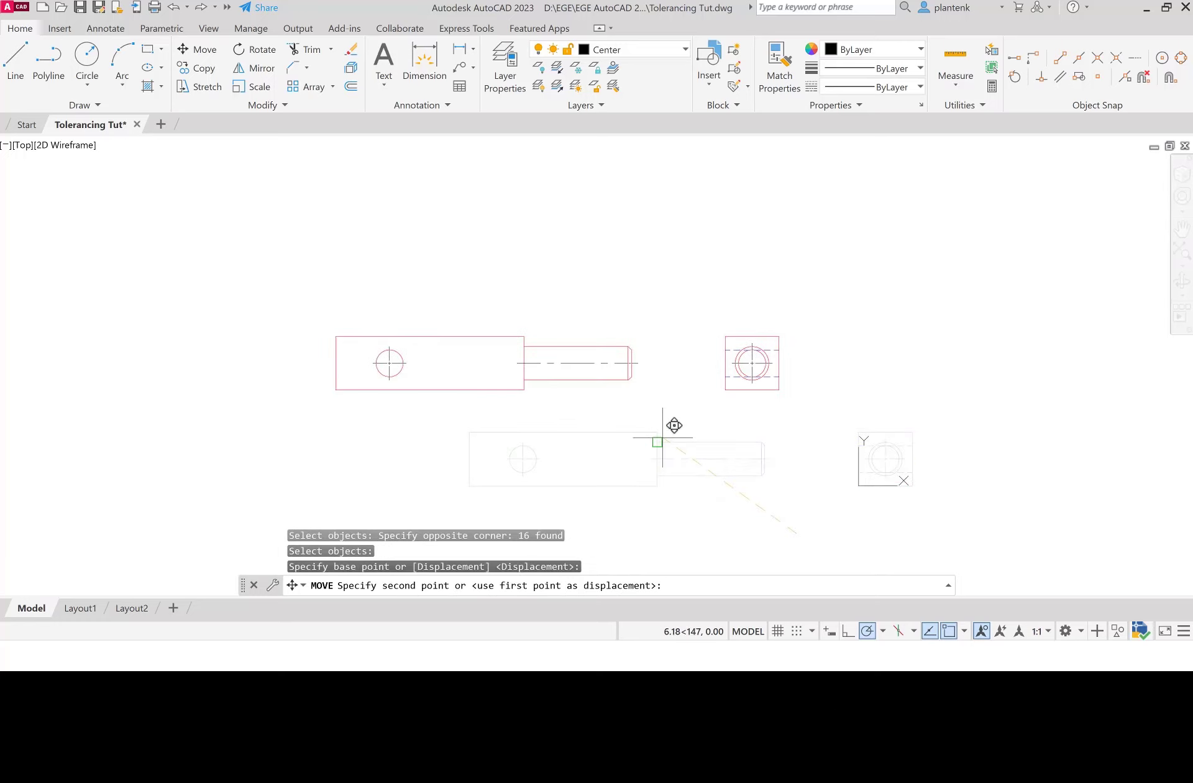
click(660, 432)
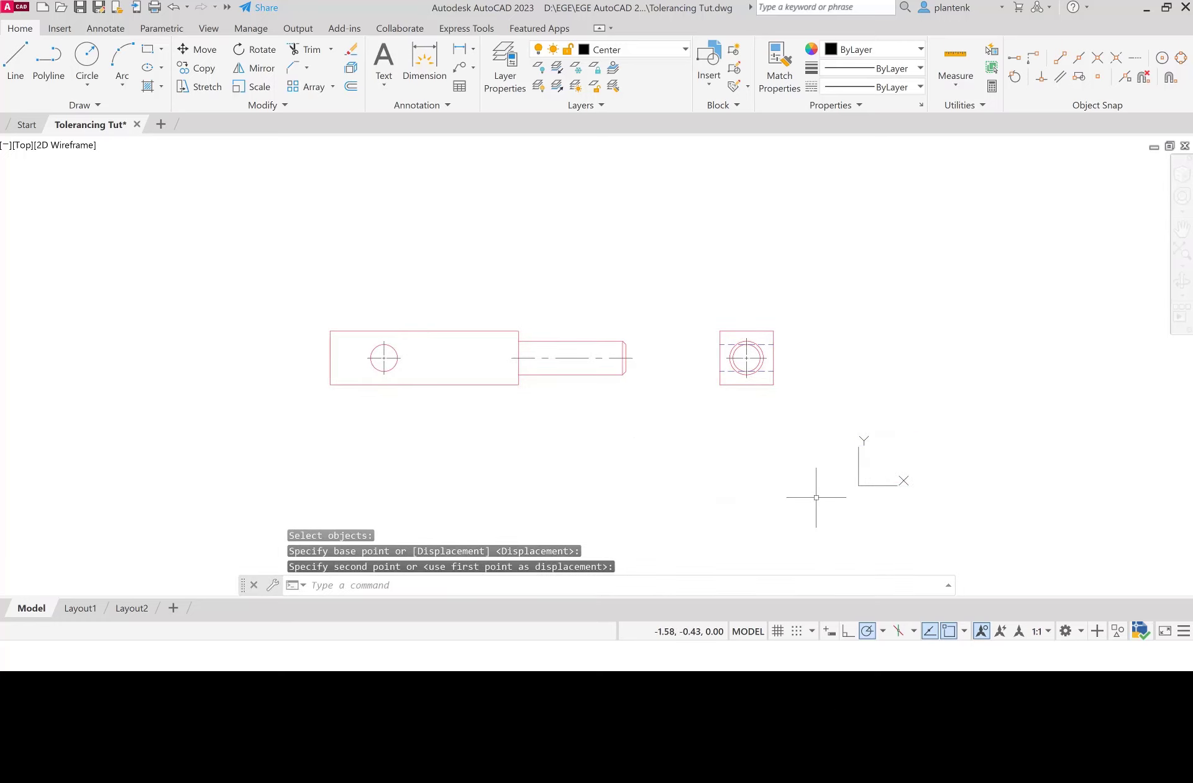
Set the user coordinate system back to World.
text(ucs)
key(Return)
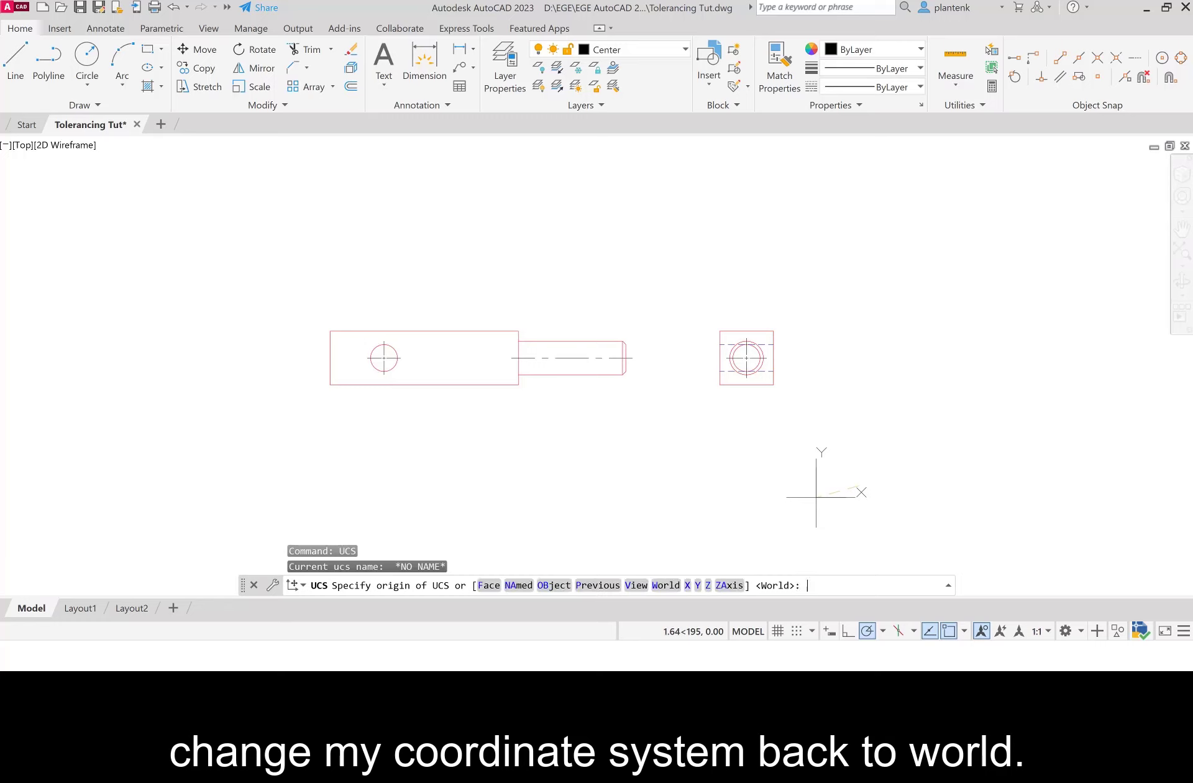
key(Return)
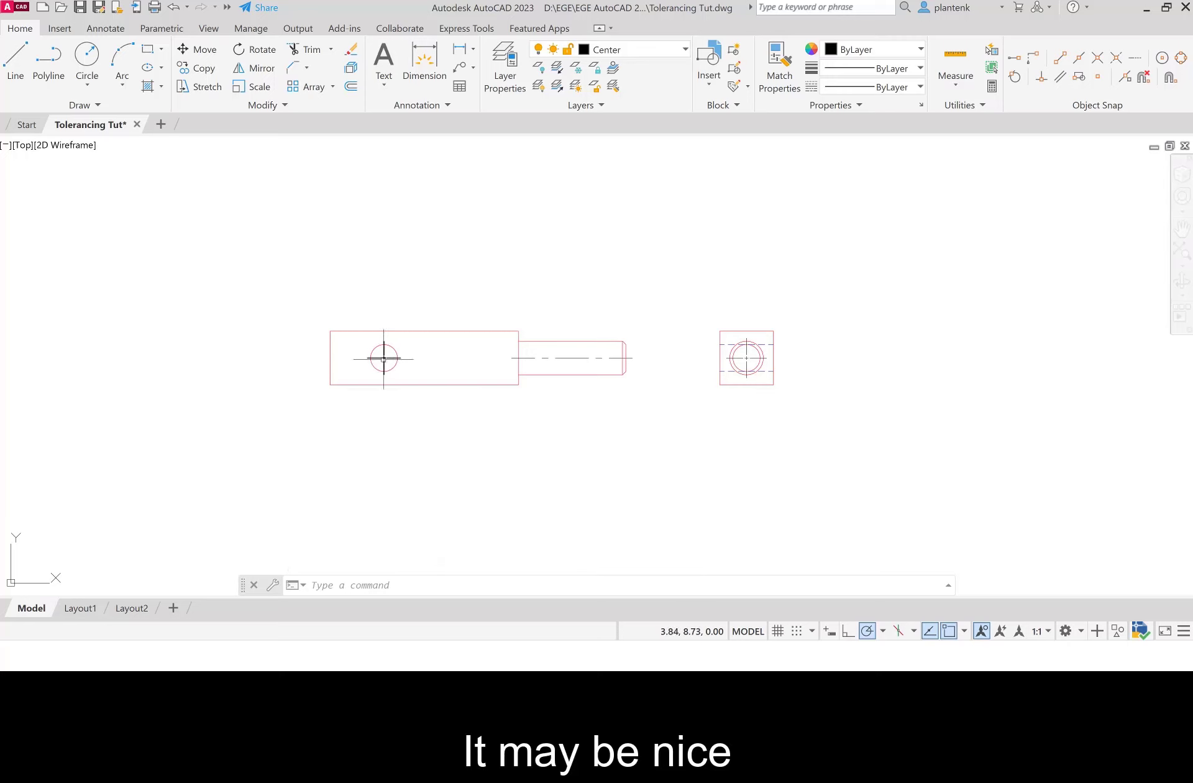
Set the cross size of both center marks, in the front and side views, to 0.2x.
mouse_move(384, 360)
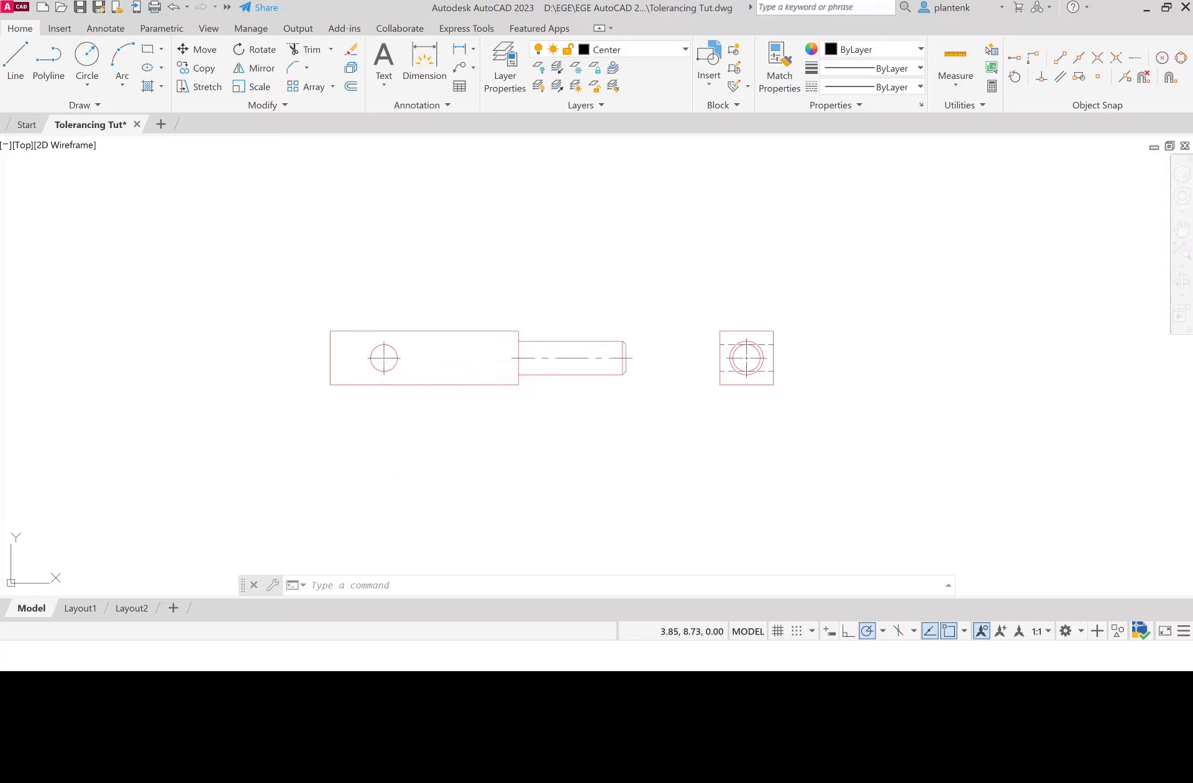
click(384, 359)
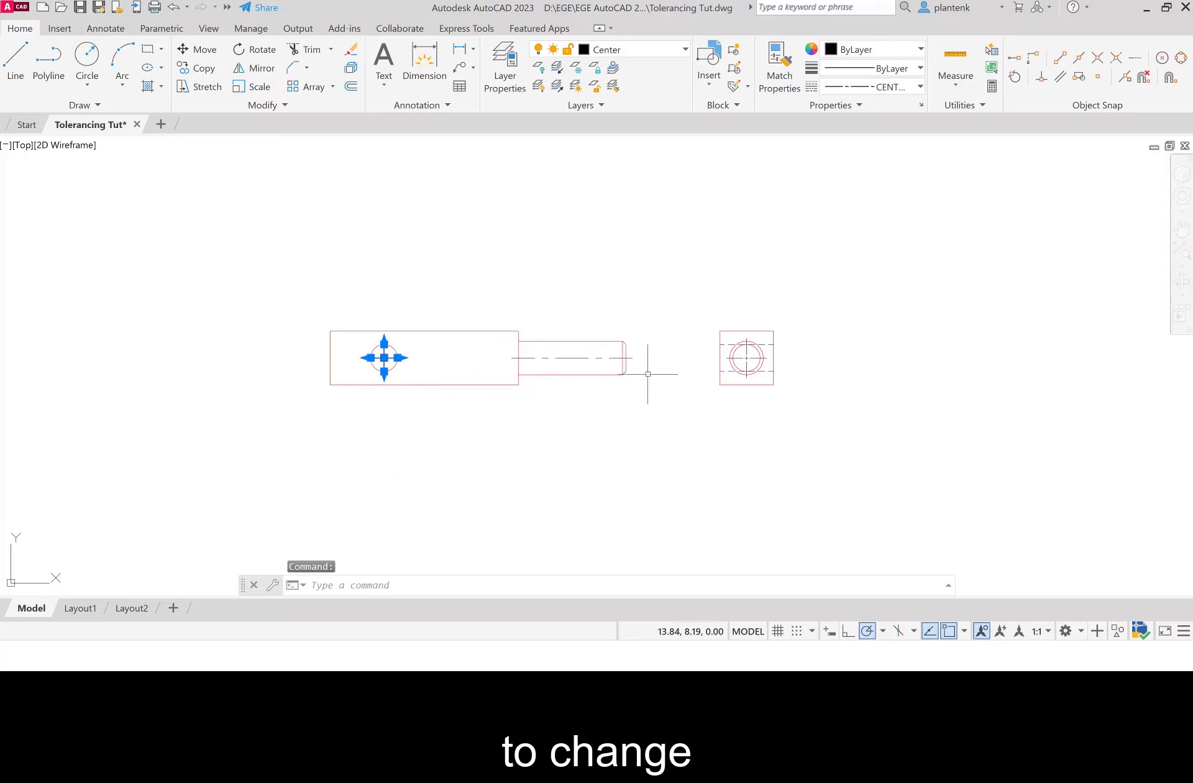
click(749, 360)
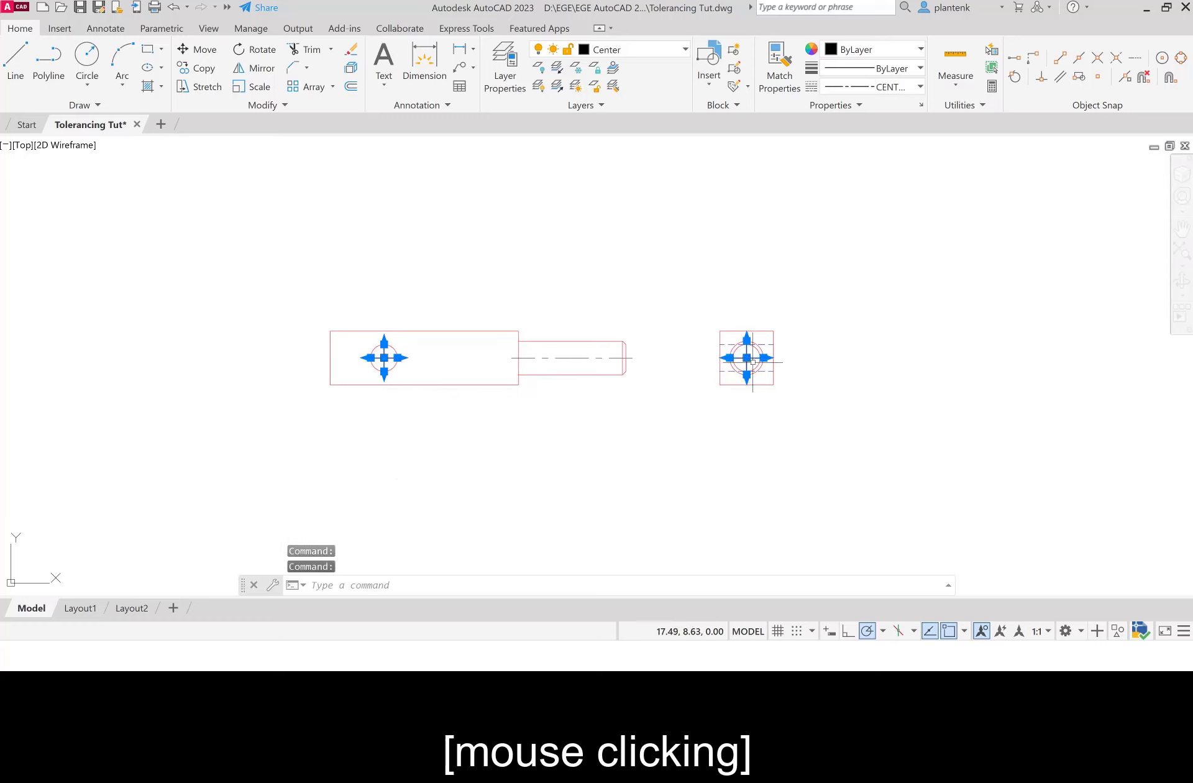
click(210, 29)
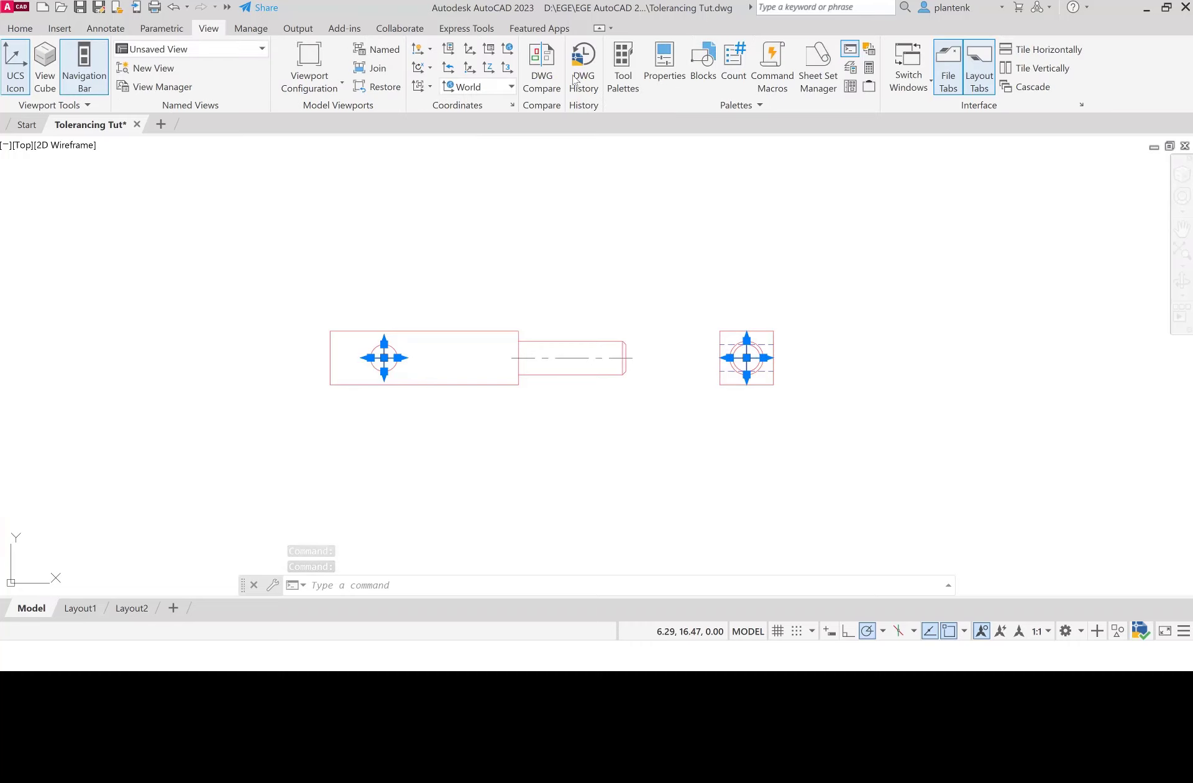
click(644, 87)
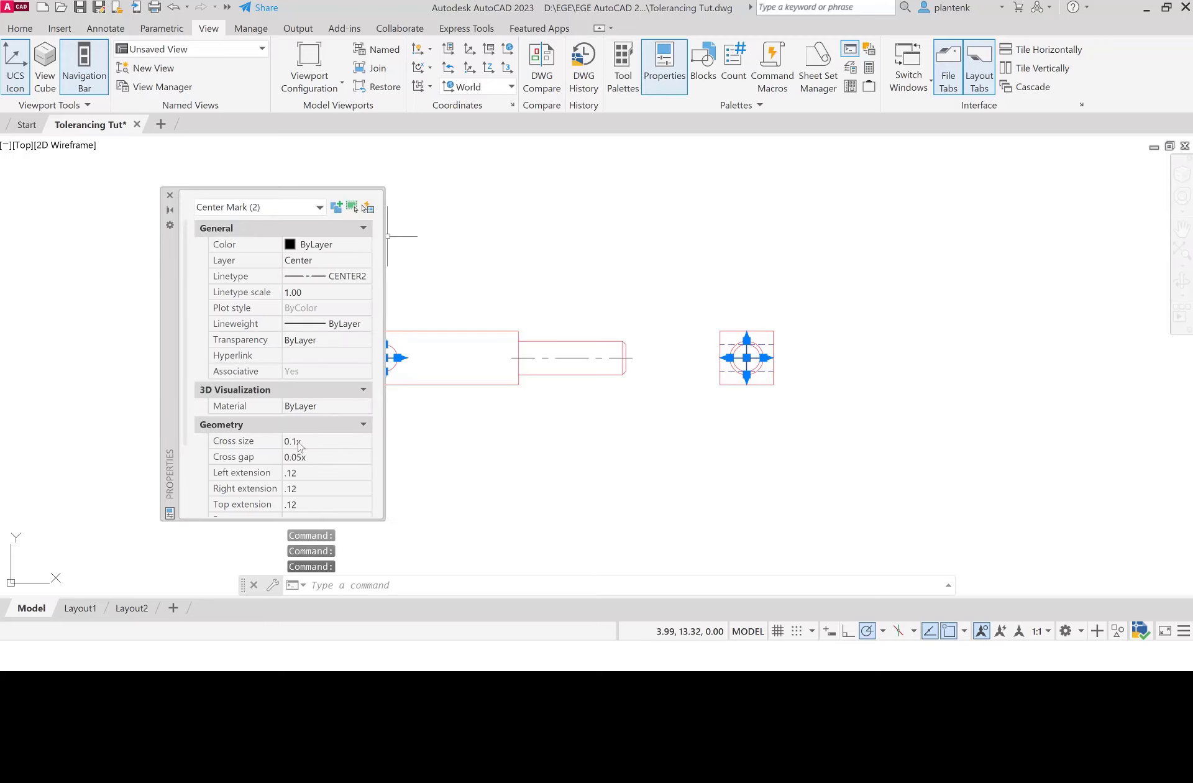
click(300, 446)
double_click(294, 441)
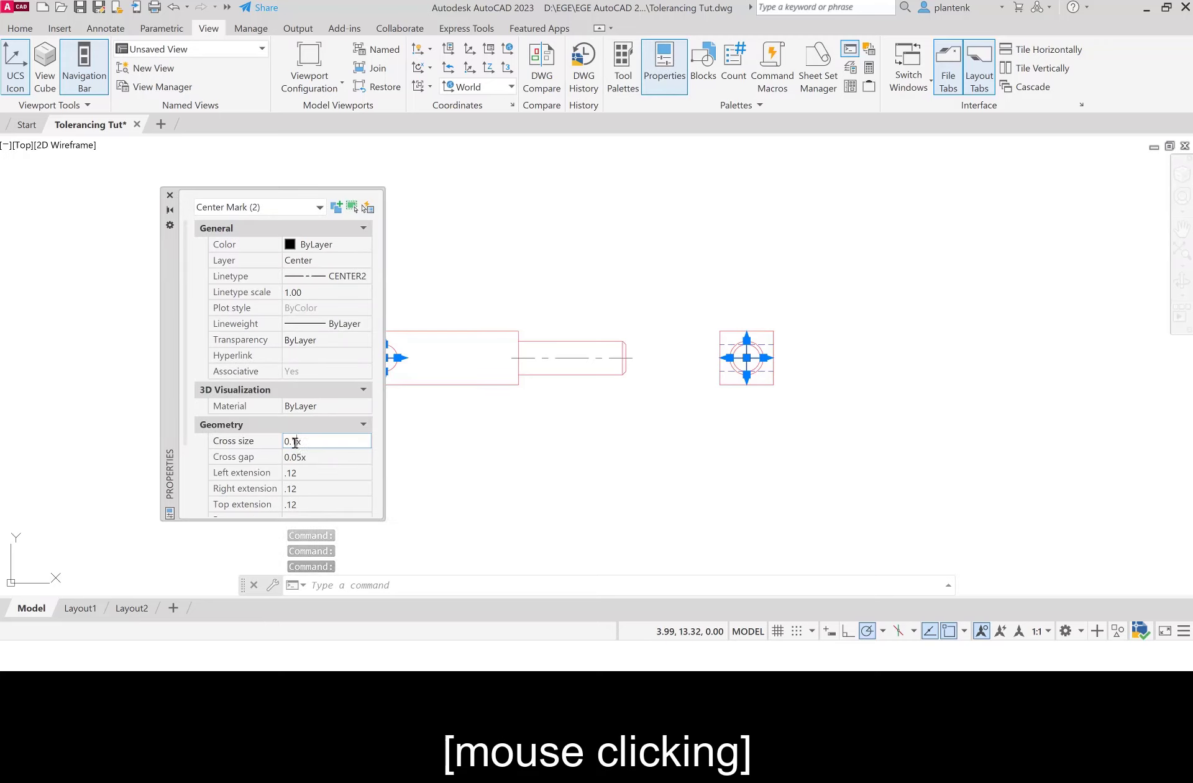
text(2)
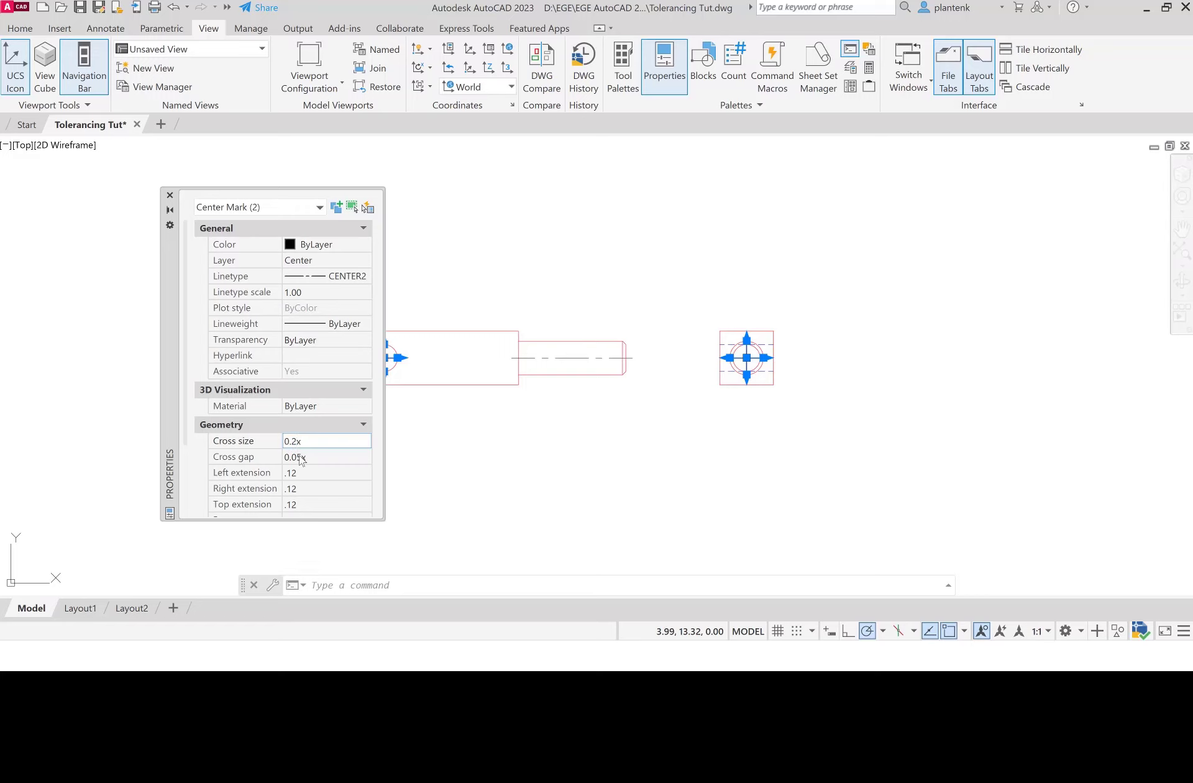
Set the cross gap of both center marks to 0.1x, then close their properties and clear the selection.
click(301, 459)
drag(301, 458, 294, 458)
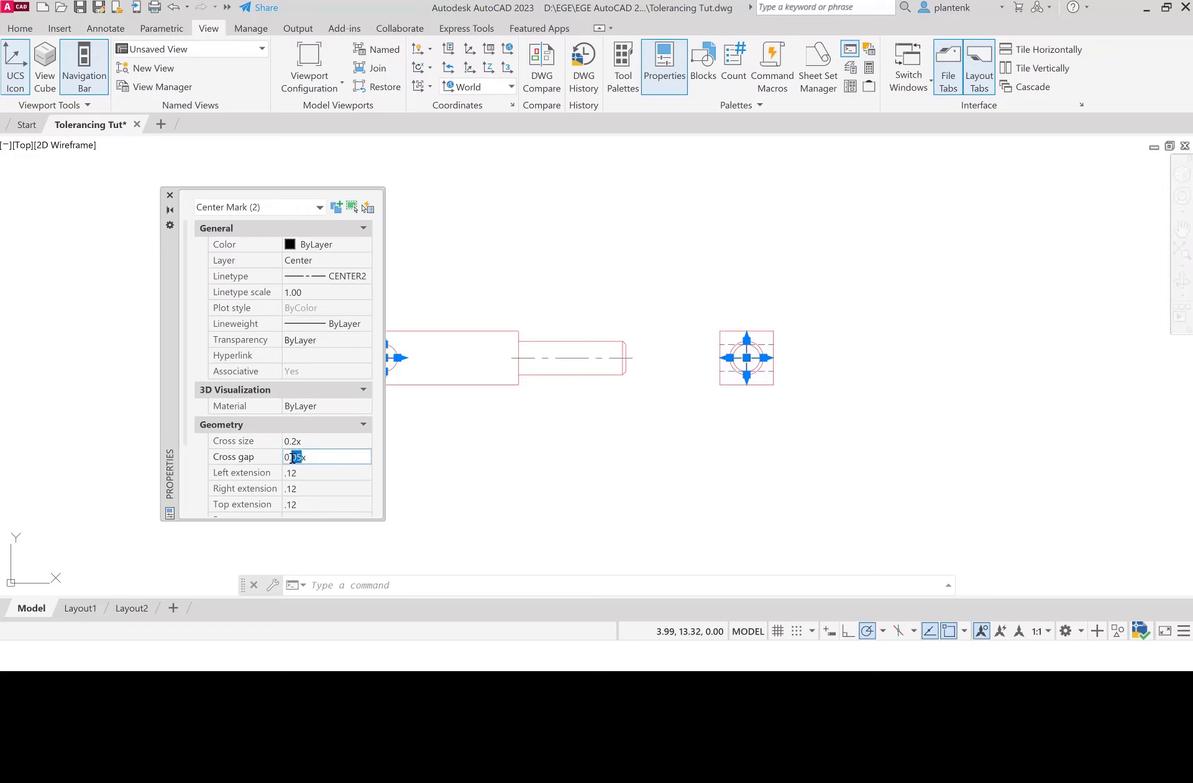
key(BackSpace)
text(1)
click(169, 196)
key(Escape)
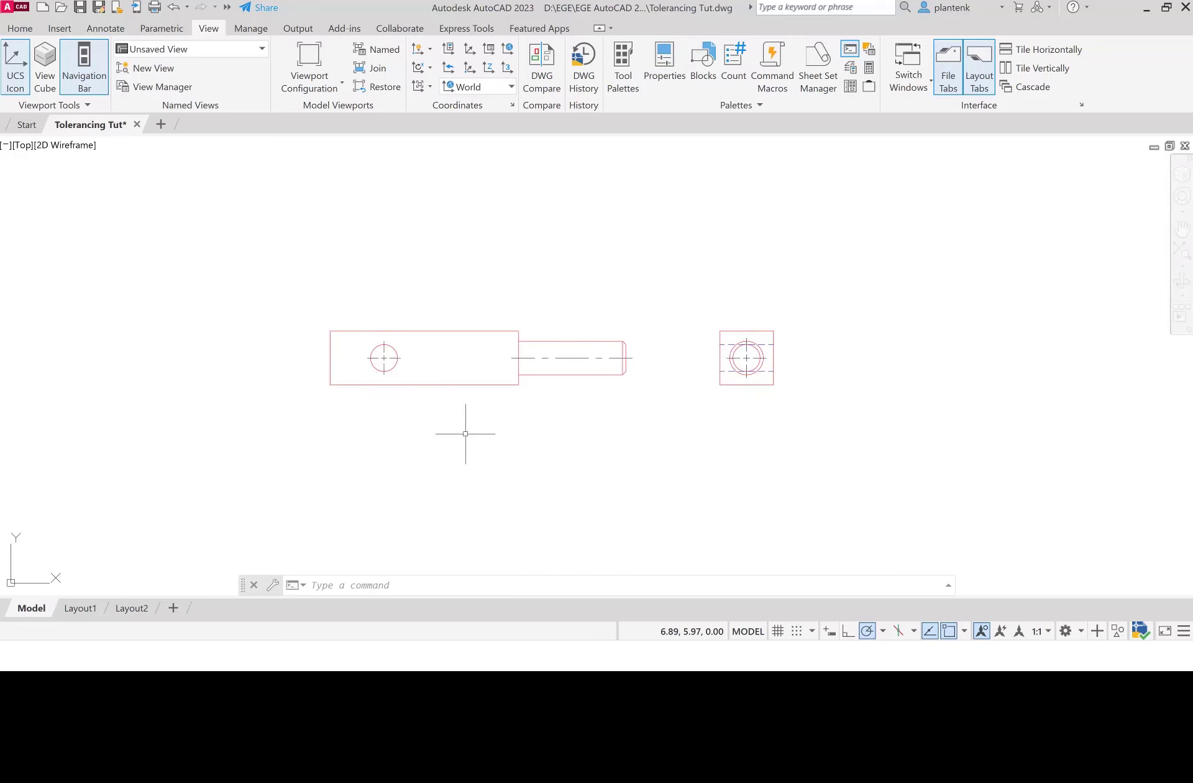